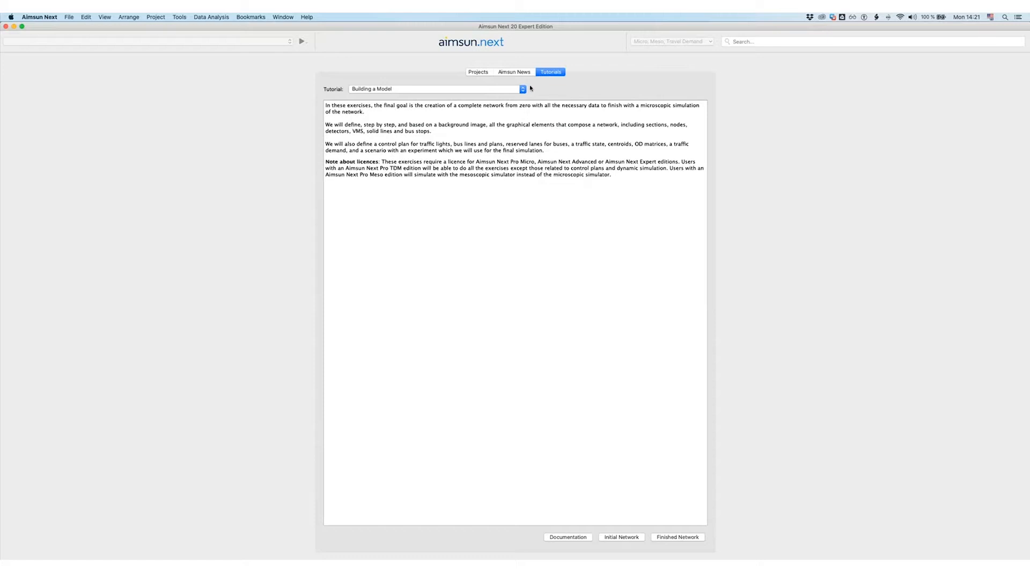
# Choose the Simulating Pedestrians tutorial and open its initial network, saving the model files in the Tutorials-Models folder.
pyautogui.click(522, 90)
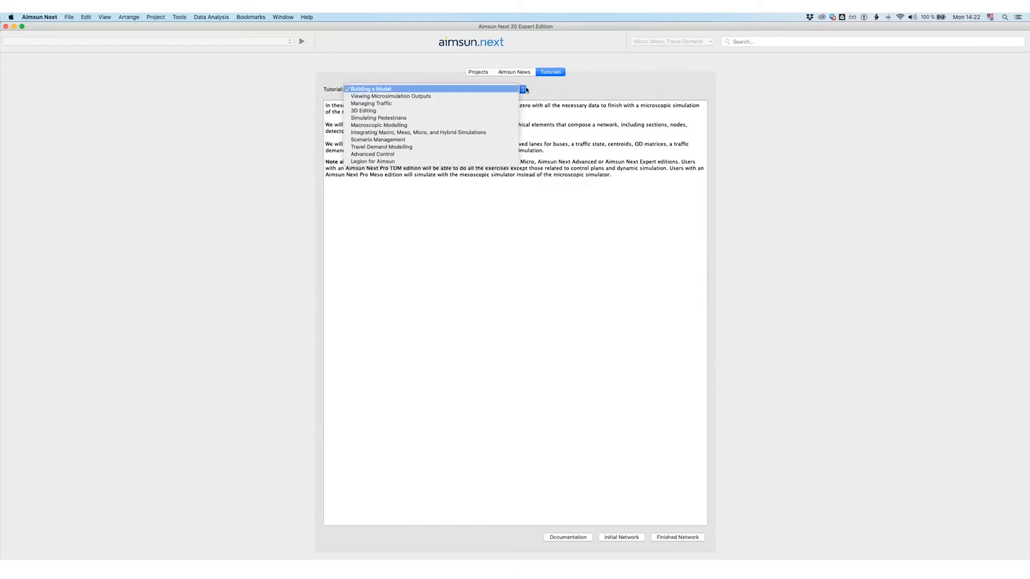
pyautogui.click(489, 119)
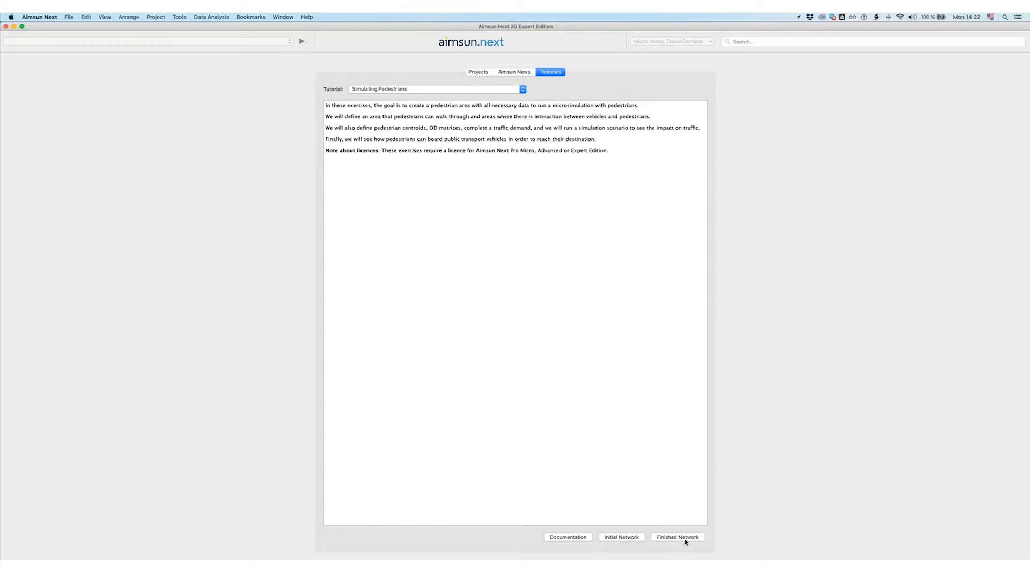
pyautogui.click(635, 541)
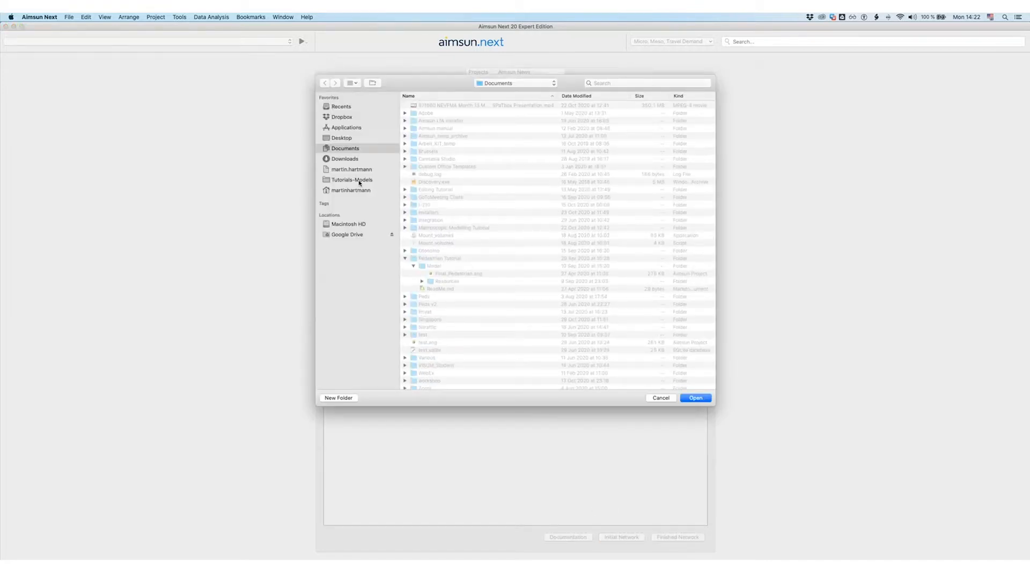
pyautogui.click(359, 182)
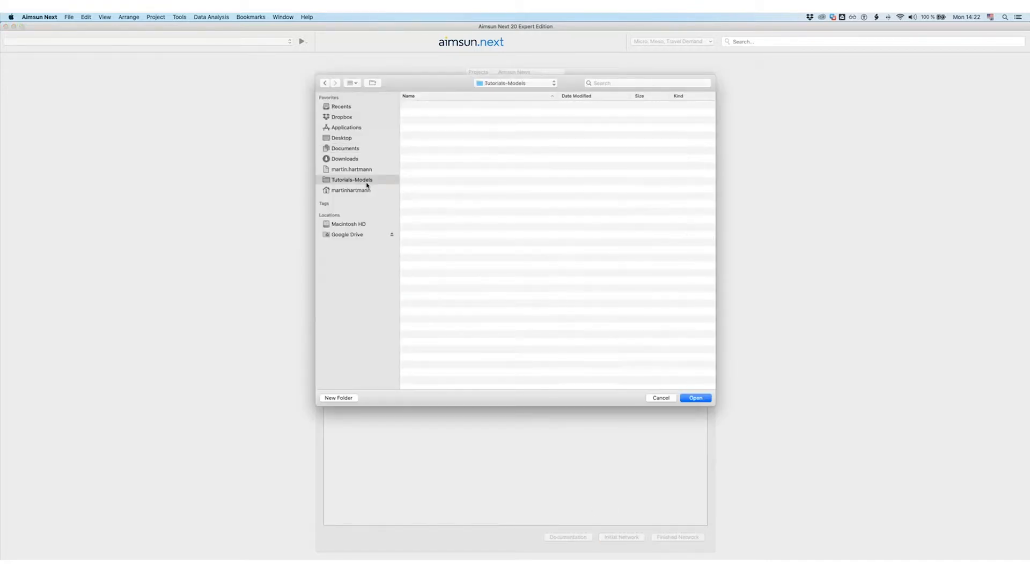
pyautogui.click(701, 399)
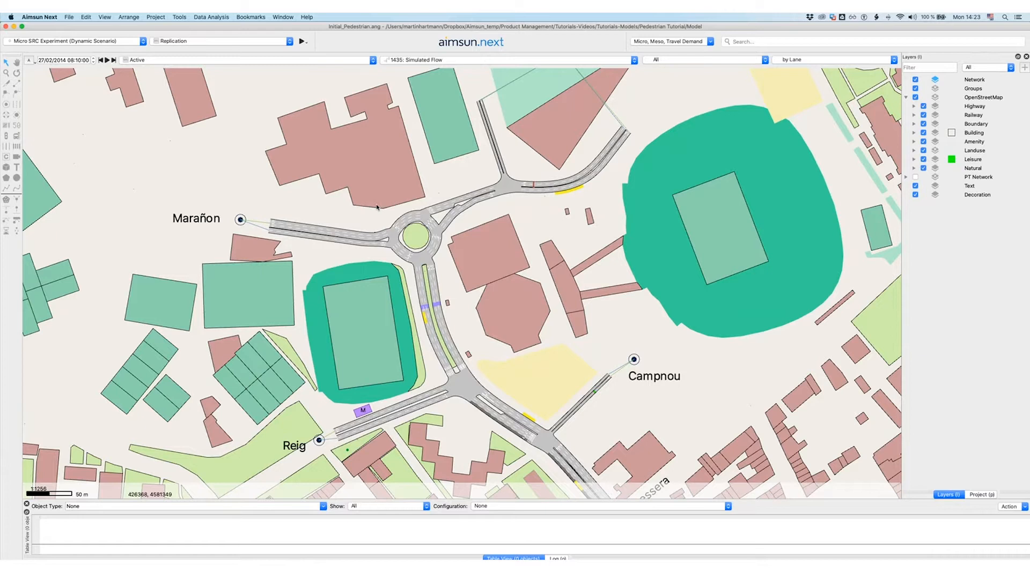
pyautogui.click(395, 236)
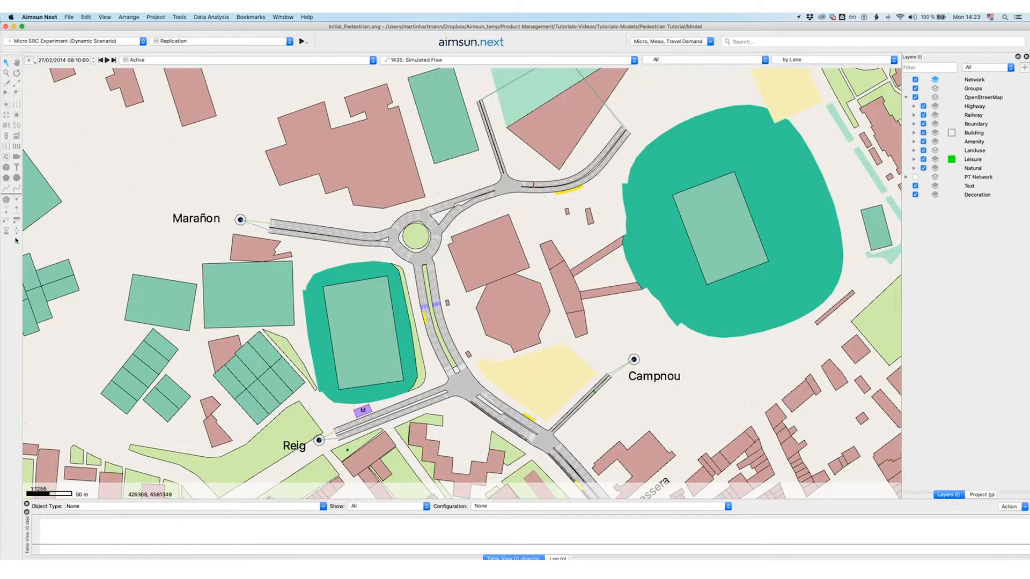
# Draw a closed pedestrian area polygon around the road junction east of Reig, enclosing the purple metro building marked M.
pyautogui.click(7, 200)
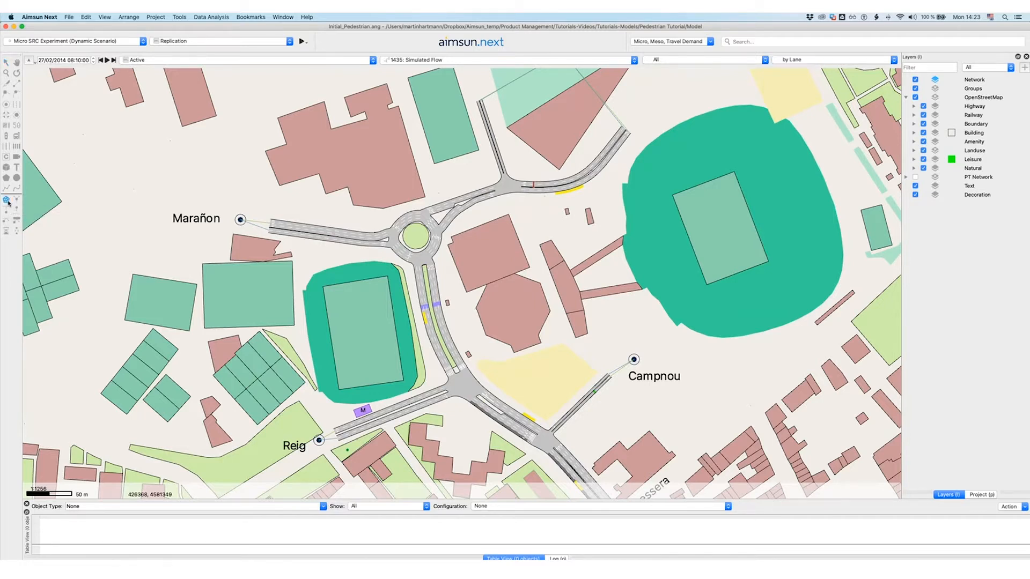
pyautogui.click(348, 409)
pyautogui.click(352, 441)
pyautogui.click(402, 445)
pyautogui.click(502, 390)
pyautogui.click(464, 327)
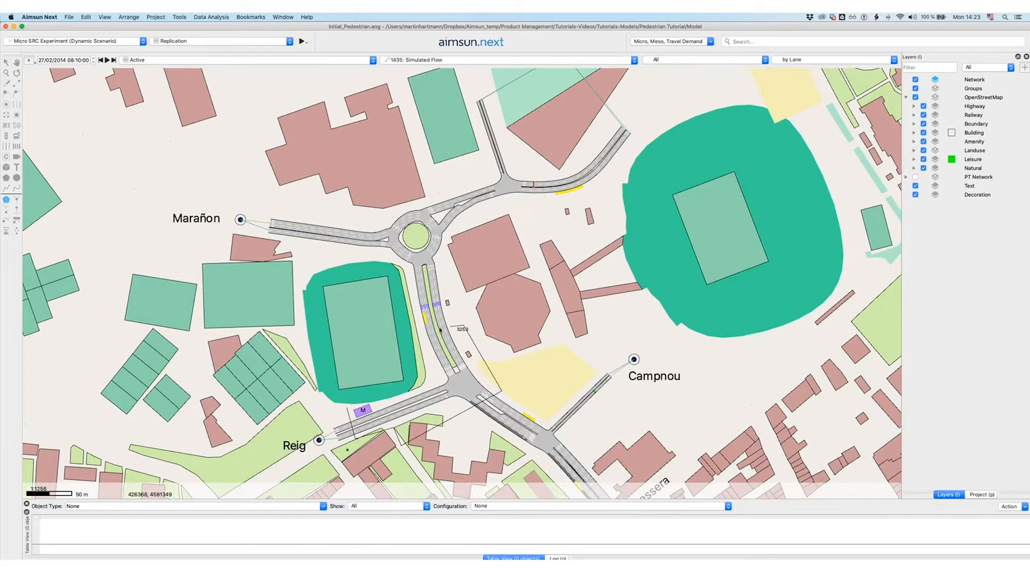
pyautogui.doubleClick(328, 355)
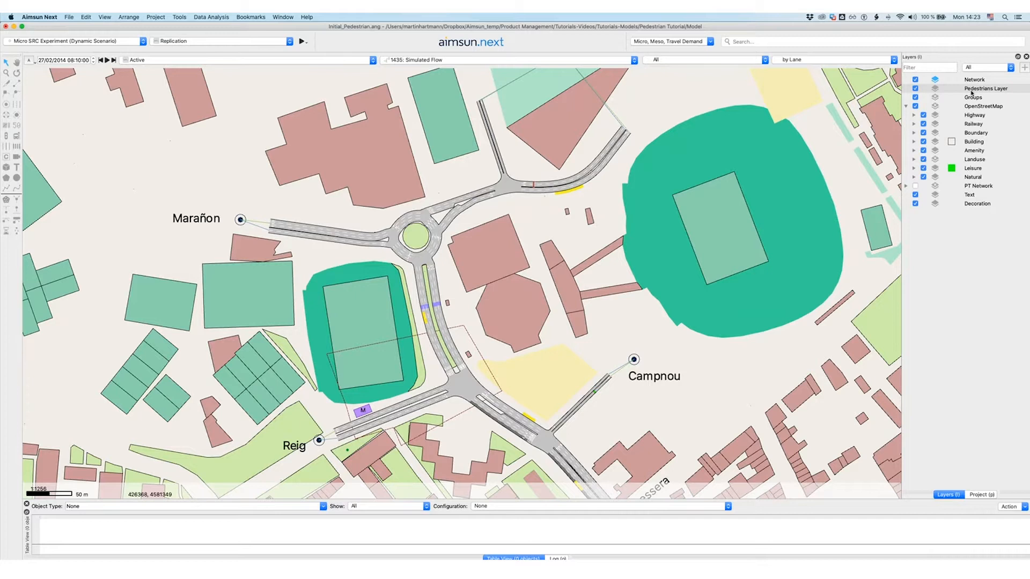
# Create three new sublayers under the Pedestrians Layer.
pyautogui.doubleClick(971, 90)
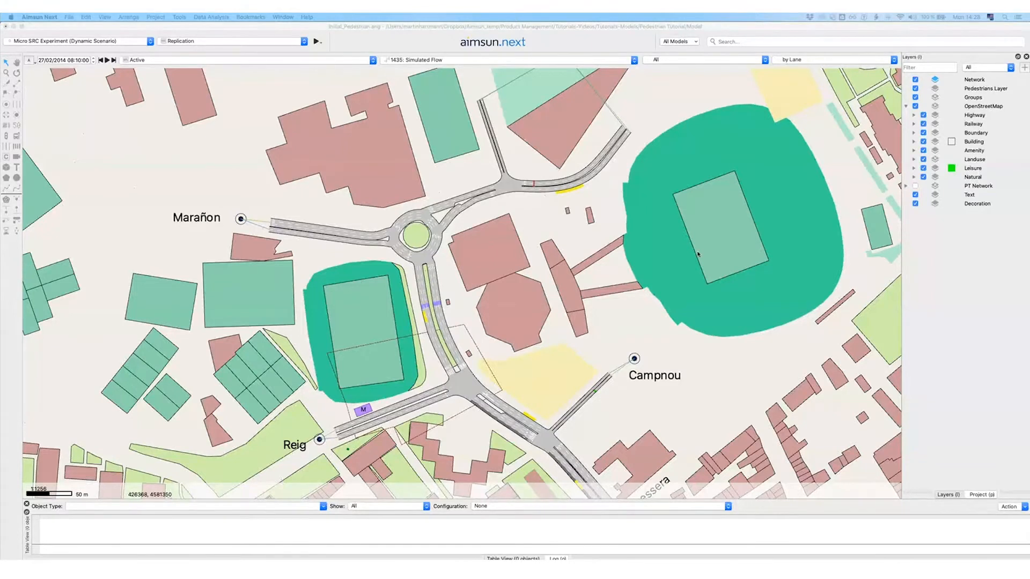
pyautogui.rightClick(986, 88)
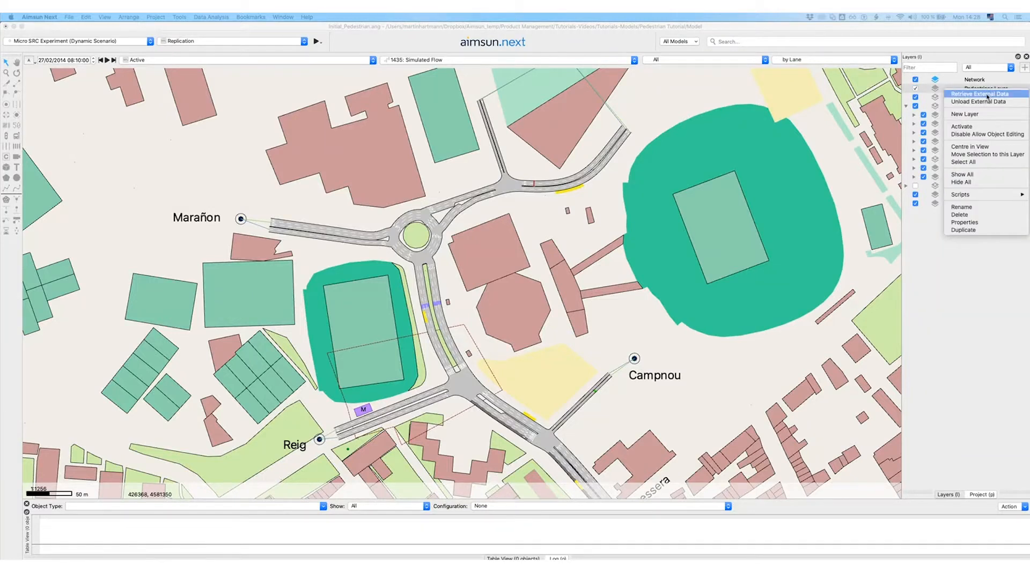
pyautogui.click(986, 114)
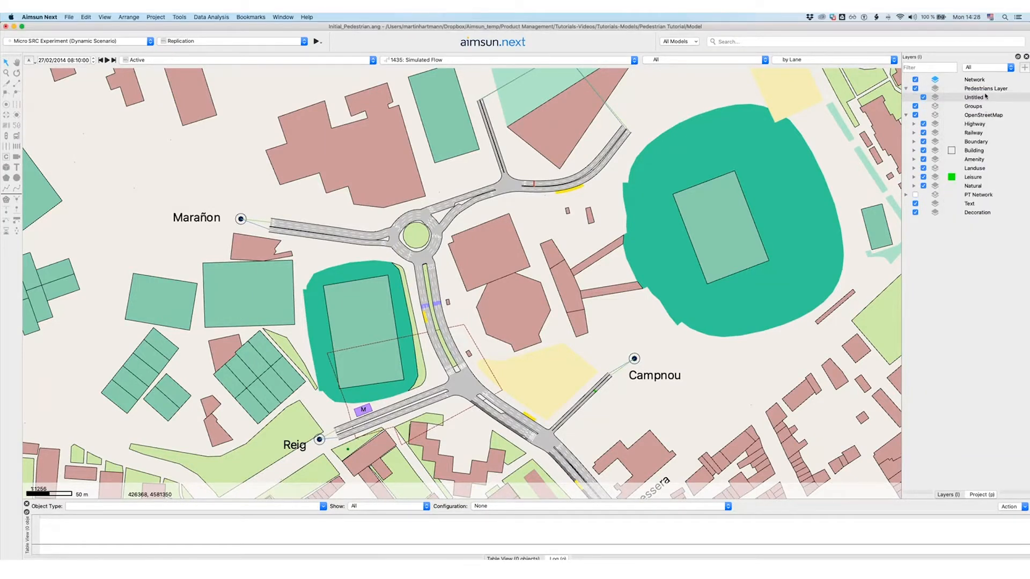
pyautogui.rightClick(986, 89)
pyautogui.click(991, 113)
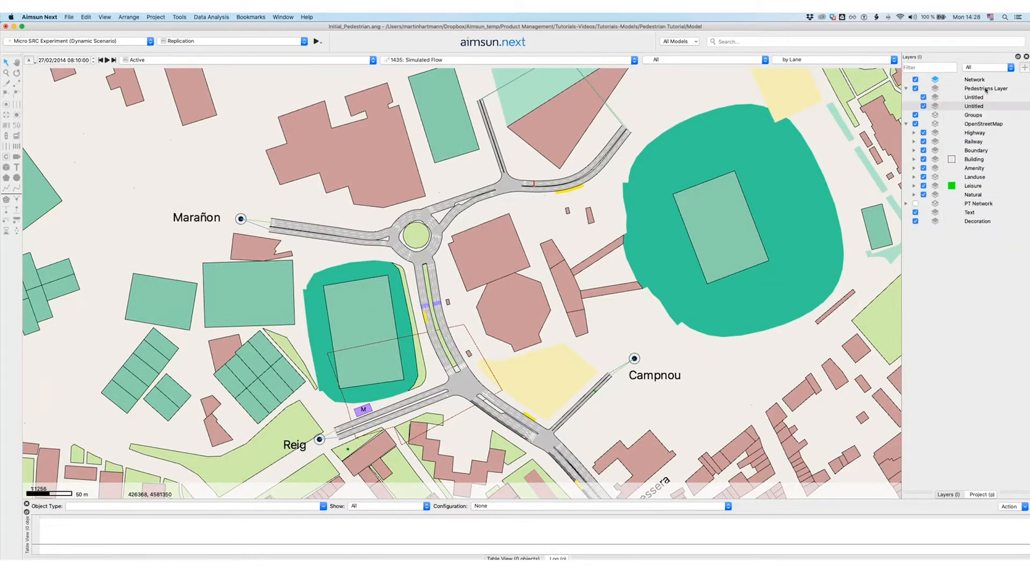
pyautogui.rightClick(986, 88)
pyautogui.click(991, 112)
# Rename the first untitled sublayer of the Pedestrians Layer as Area.
pyautogui.doubleClick(975, 97)
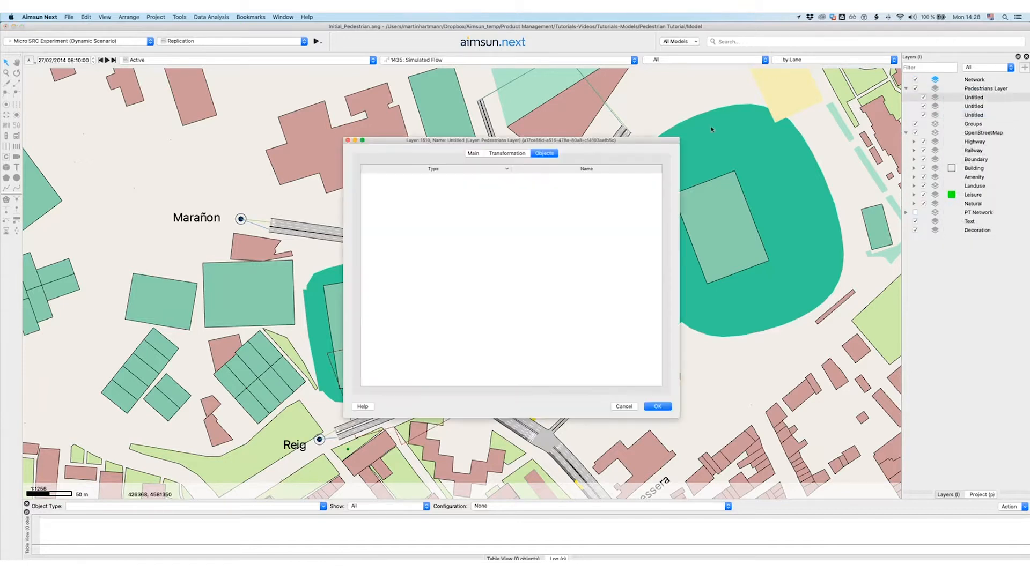
pyautogui.click(473, 153)
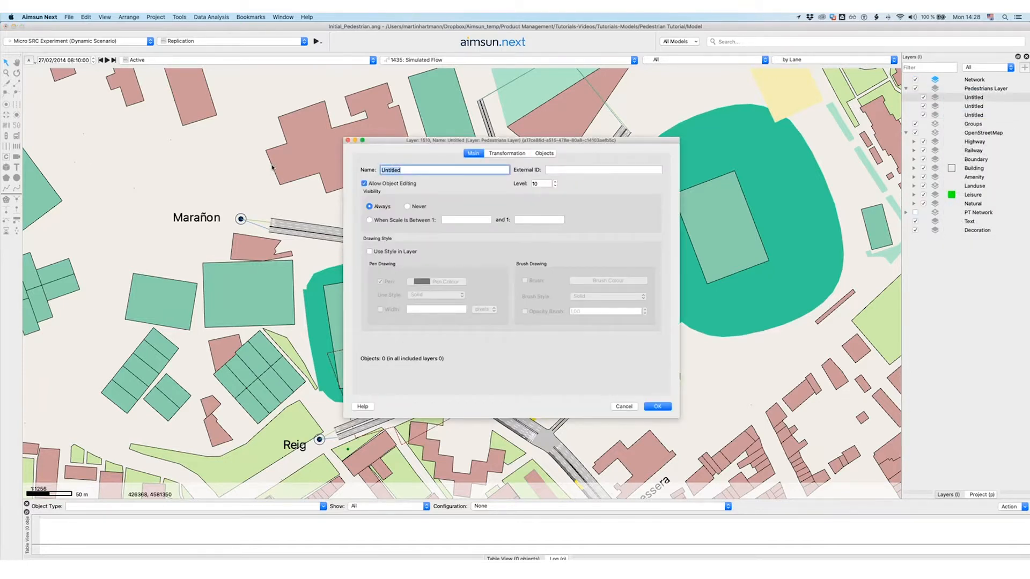
pyautogui.write('Area')
pyautogui.click(657, 406)
# Rename the second sublayer of the Pedestrians Layer as Bridges.
pyautogui.rightClick(965, 107)
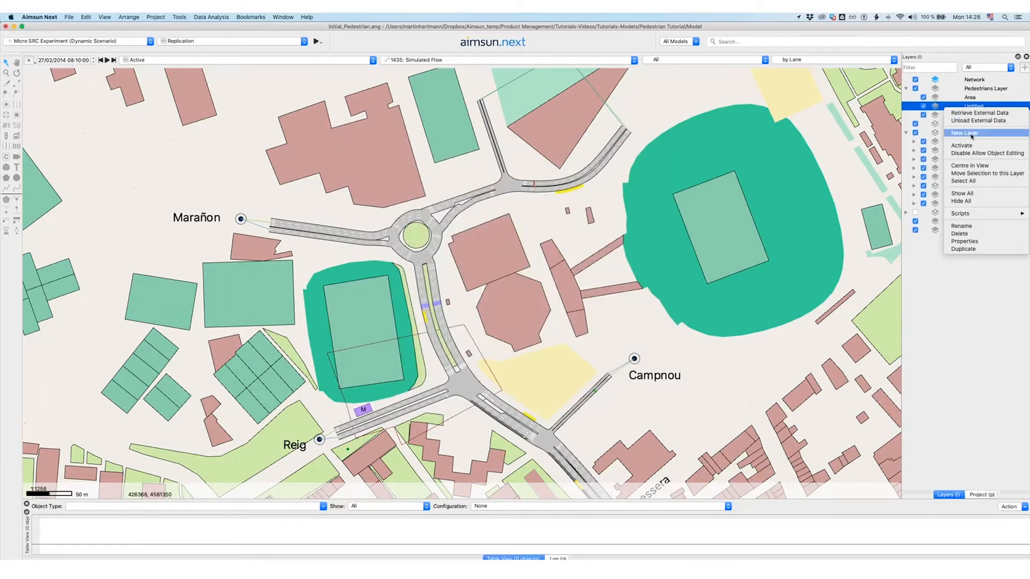
pyautogui.click(973, 242)
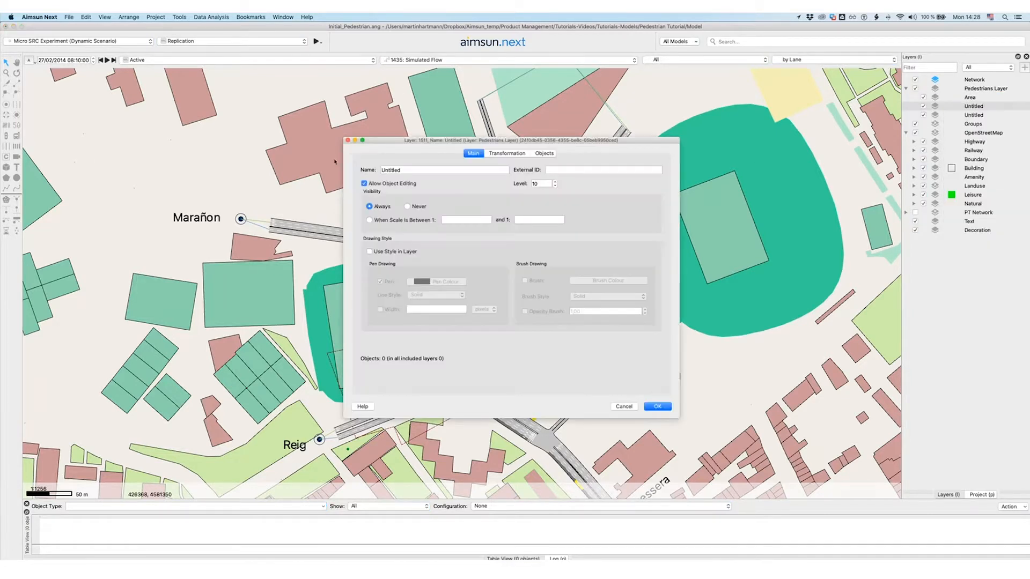
pyautogui.doubleClick(421, 169)
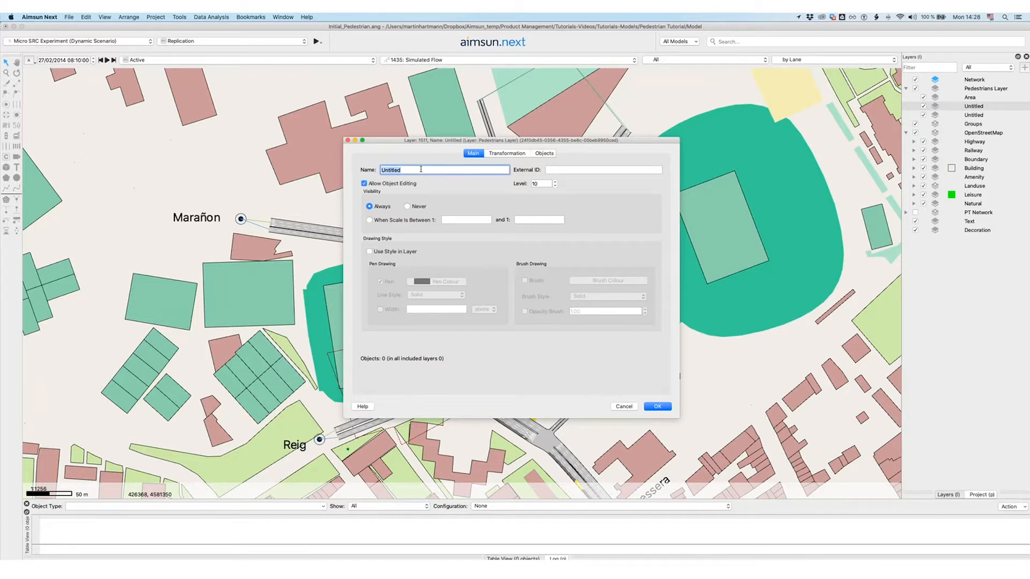
pyautogui.write('Bridges')
pyautogui.press('Return')
# Rename the remaining untitled sublayer of the Pedestrians Layer as Centroids.
pyautogui.click(969, 115)
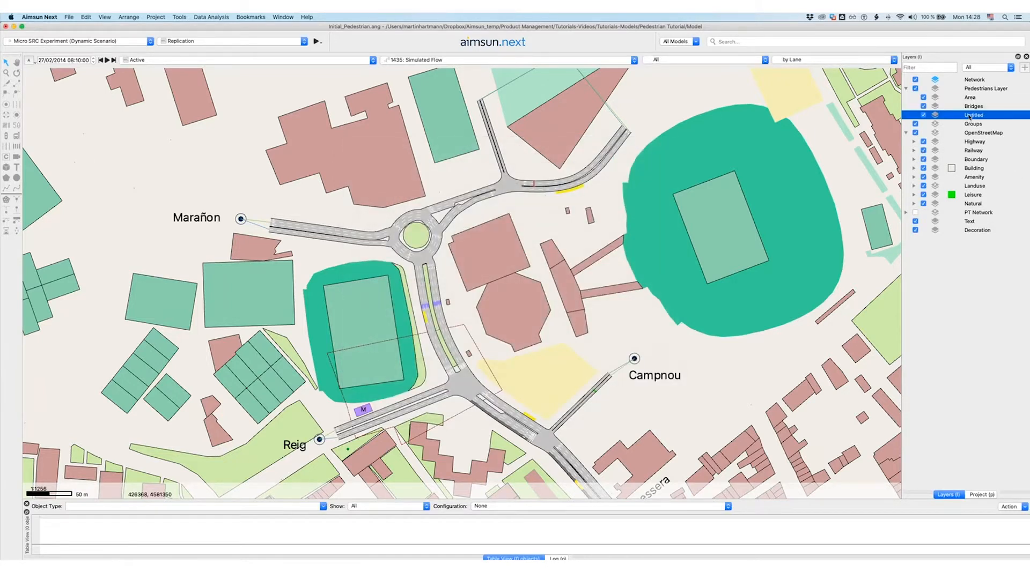
pyautogui.doubleClick(970, 116)
pyautogui.doubleClick(407, 169)
pyautogui.write('Centroid')
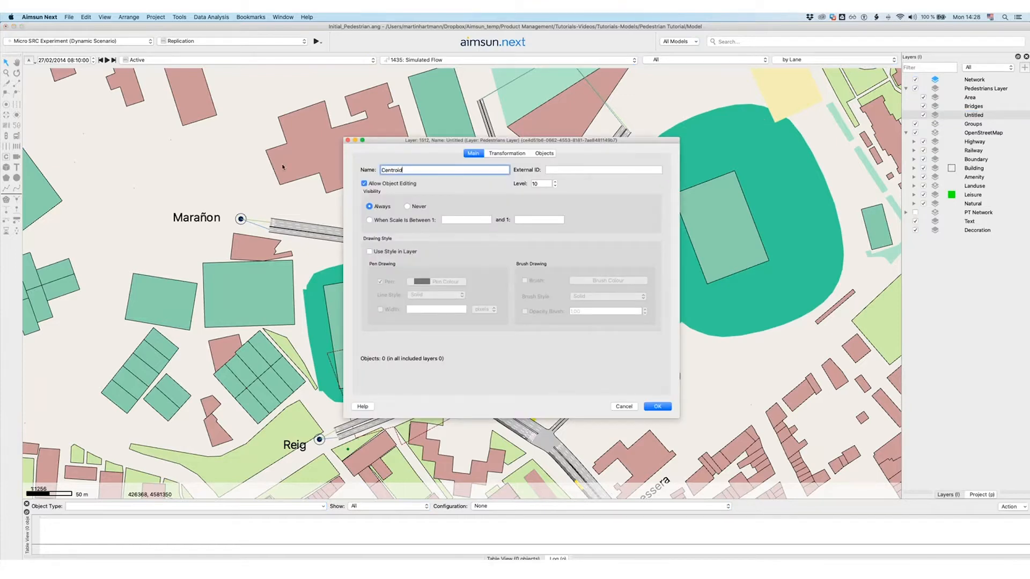
pyautogui.write('s')
pyautogui.press('Return')
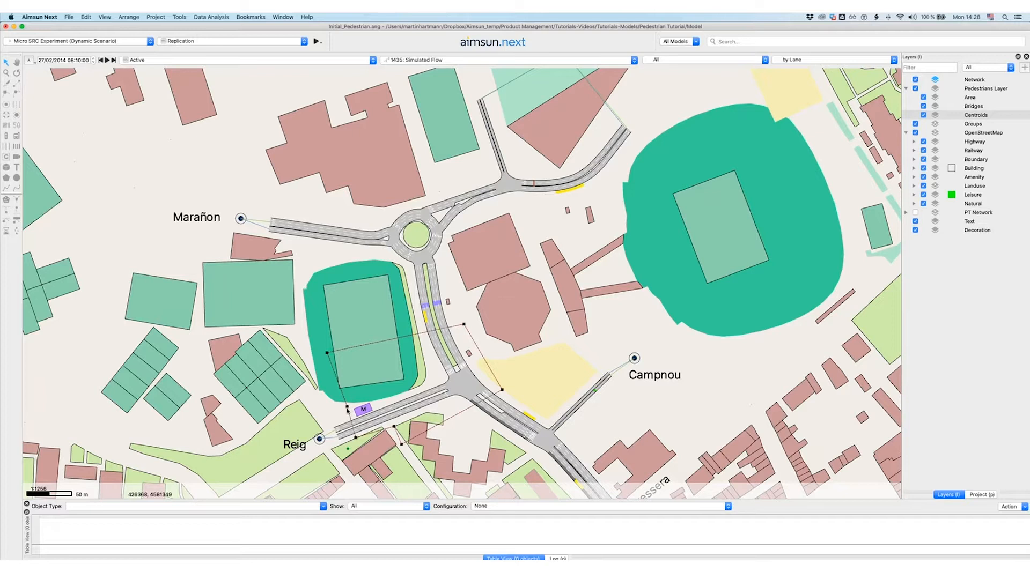
# Move the pedestrian area polygon to the Area sublayer of the Pedestrians Layer.
pyautogui.rightClick(349, 413)
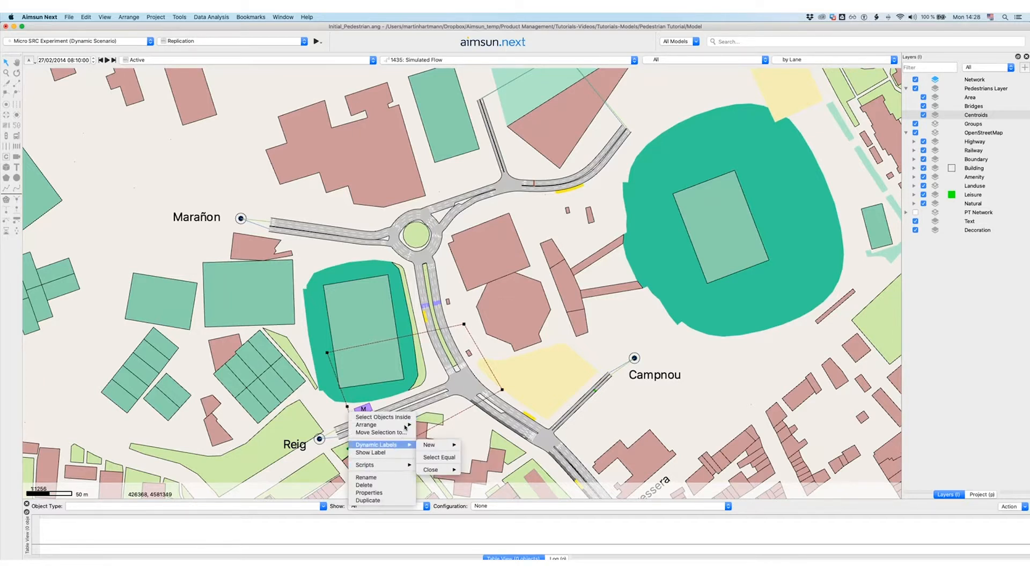
pyautogui.moveTo(405, 428)
pyautogui.moveTo(449, 465)
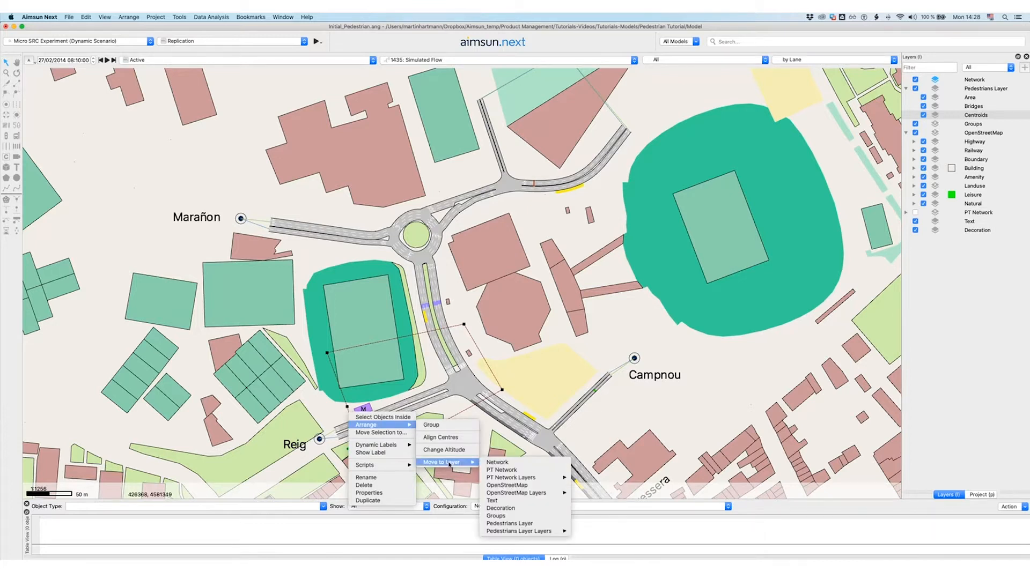
pyautogui.moveTo(544, 531)
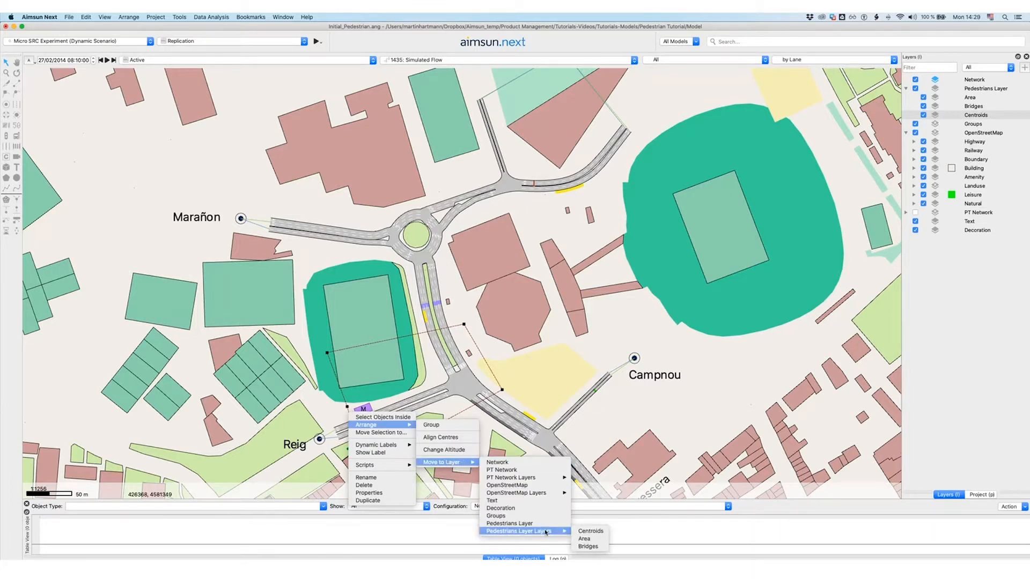
pyautogui.click(589, 538)
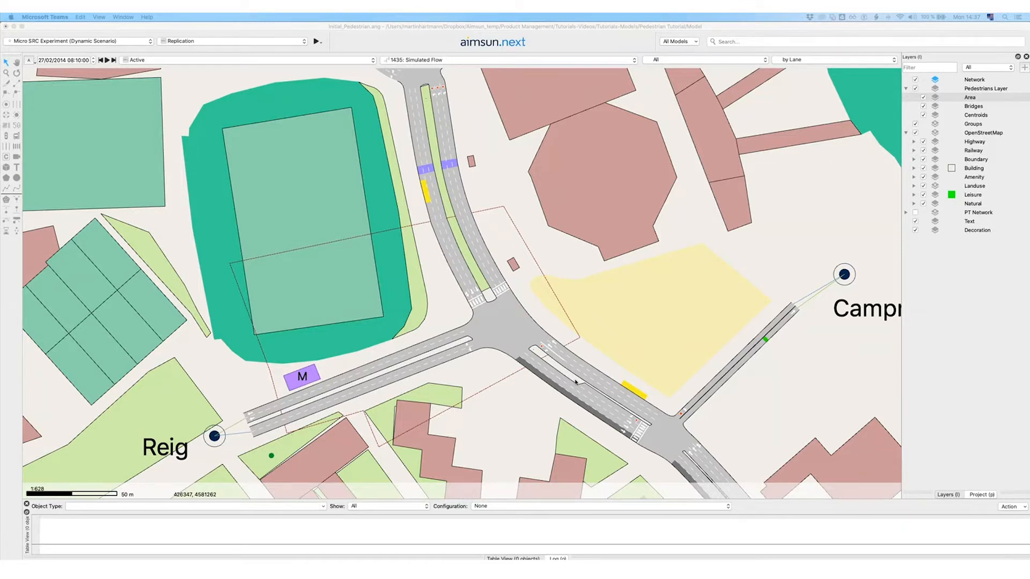
# Disable object editing on the Area layer and make Centroids the active layer.
pyautogui.rightClick(969, 98)
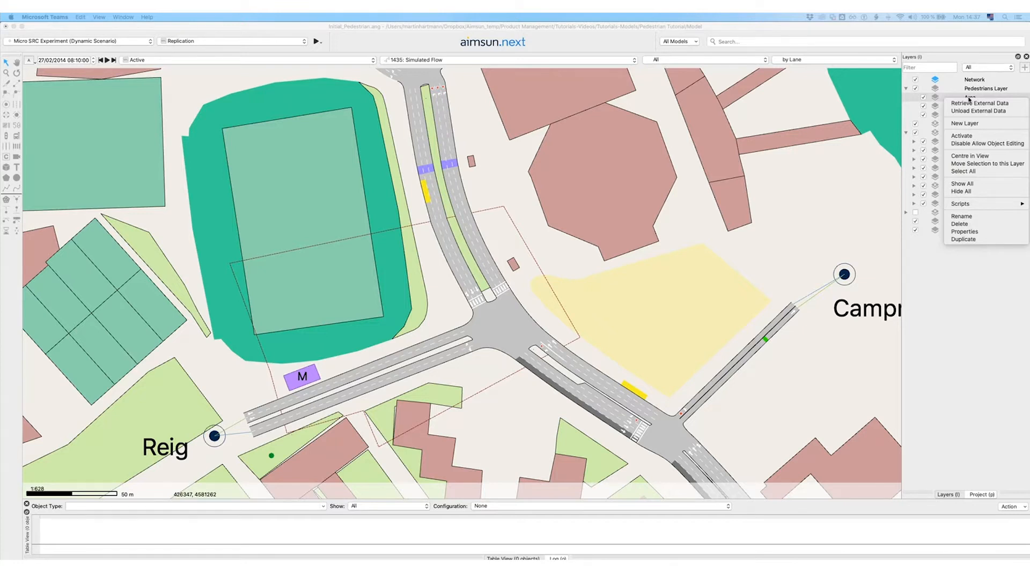
pyautogui.click(972, 144)
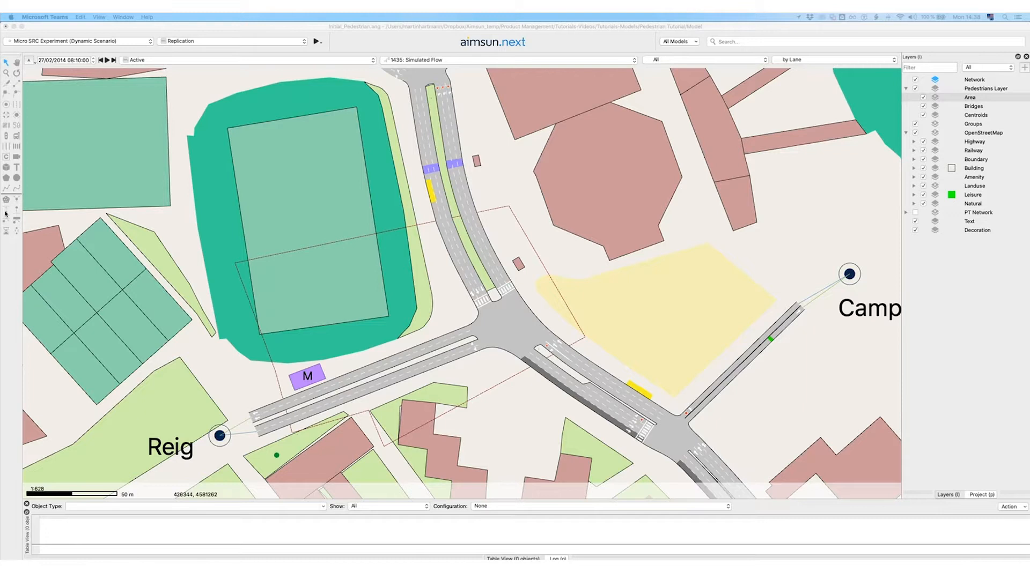
pyautogui.hscroll(1, 449, 249)
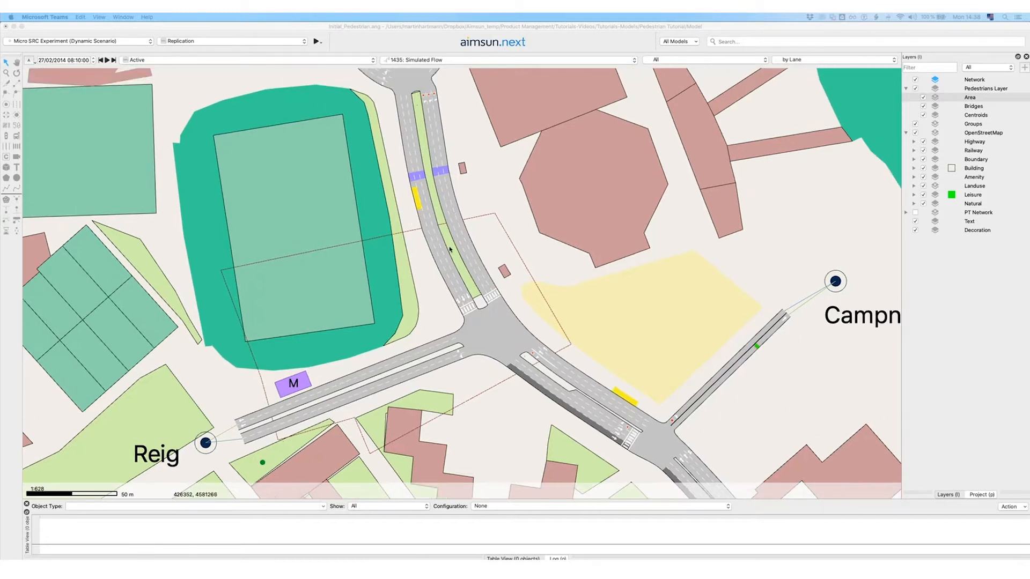
pyautogui.rightClick(974, 116)
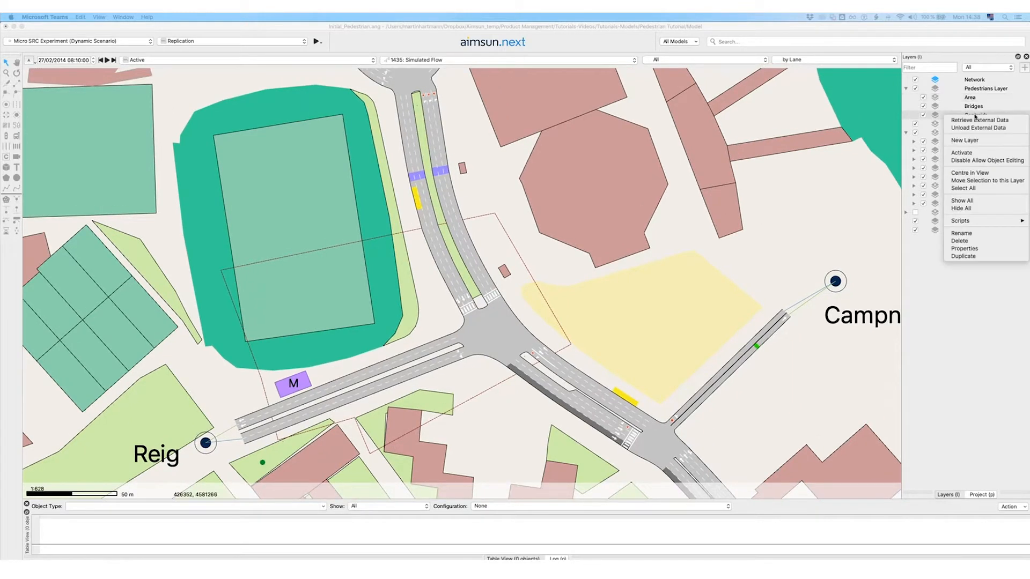
pyautogui.click(967, 153)
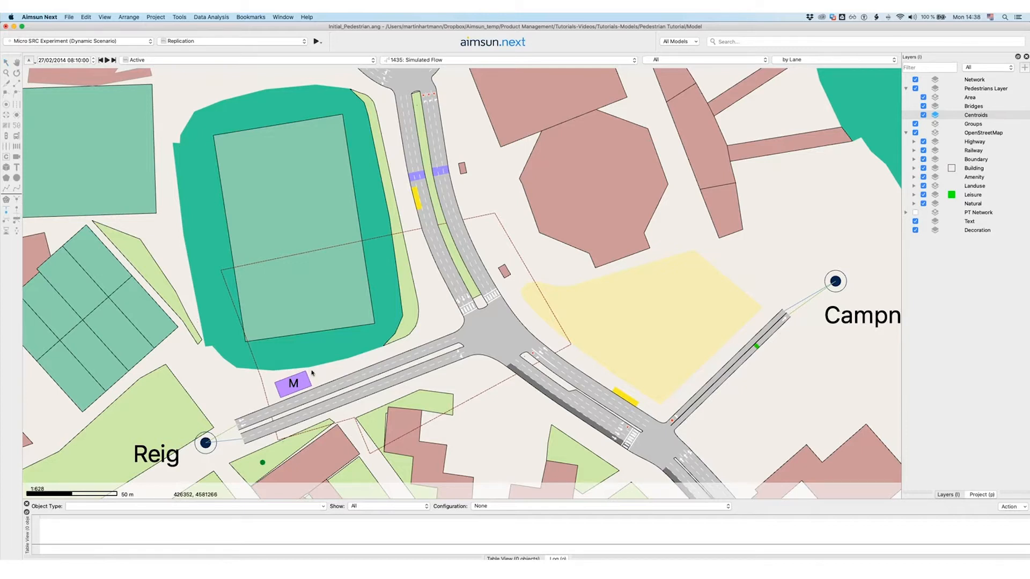
# Draw a pedestrian entrance about 8.4 m wide and 3 m deep beside the metro building and name it Metro IN.
pyautogui.moveTo(312, 369); pyautogui.dragTo(318, 385)
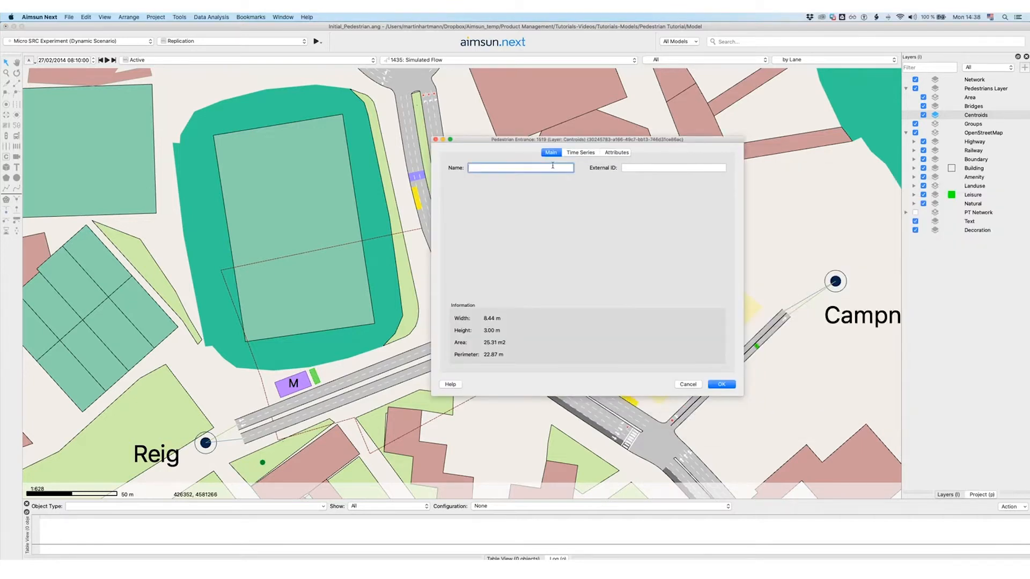
pyautogui.write('Metro IN')
pyautogui.click(721, 383)
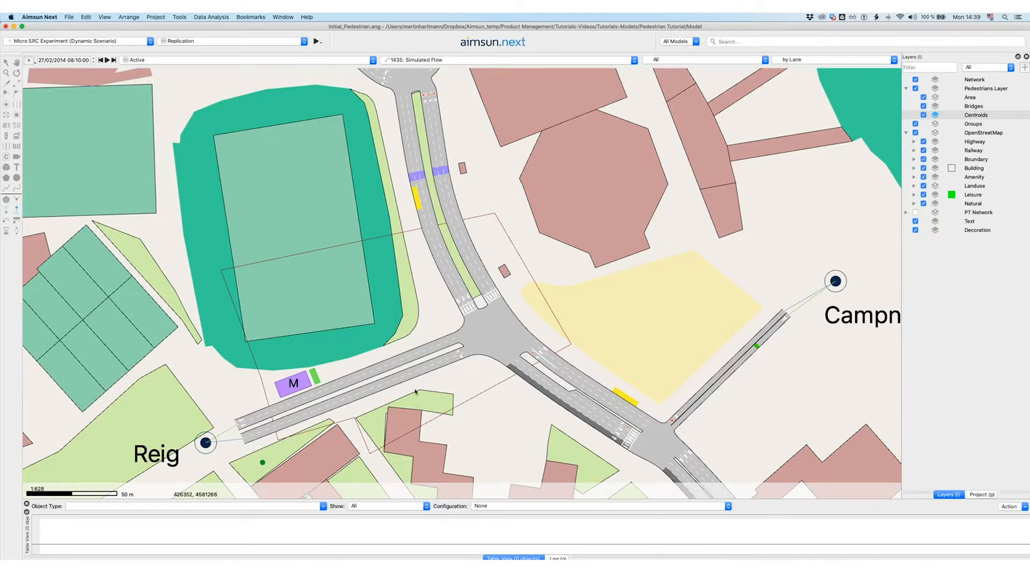
# Place two pedestrian exits, one south of the Reig road and one beside the small building northeast of the junction, and adjust their positions.
pyautogui.moveTo(470, 379); pyautogui.dragTo(485, 374)
pyautogui.moveTo(508, 250); pyautogui.dragTo(503, 243)
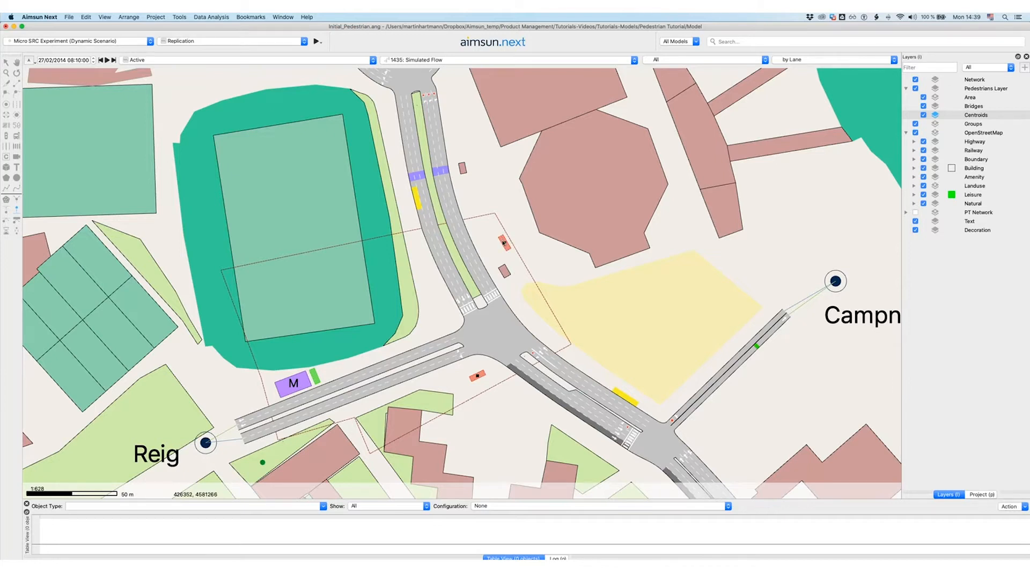
pyautogui.click(6, 63)
pyautogui.moveTo(474, 378); pyautogui.dragTo(470, 378)
pyautogui.moveTo(507, 248); pyautogui.dragTo(525, 278)
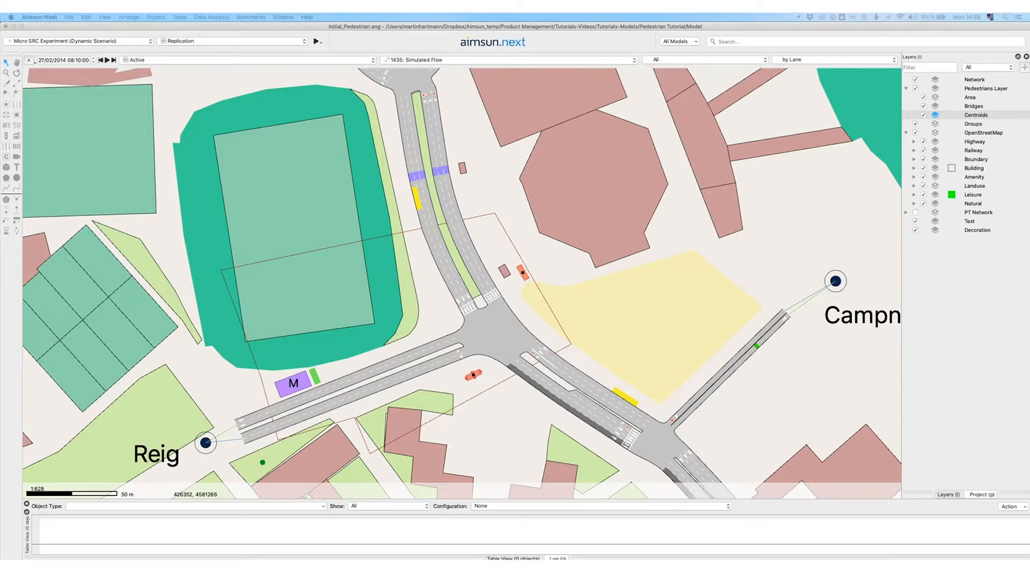
# Name the pedestrian exit south of the Reig road South OUT.
pyautogui.moveTo(1028, 179); pyautogui.dragTo(520, 163)
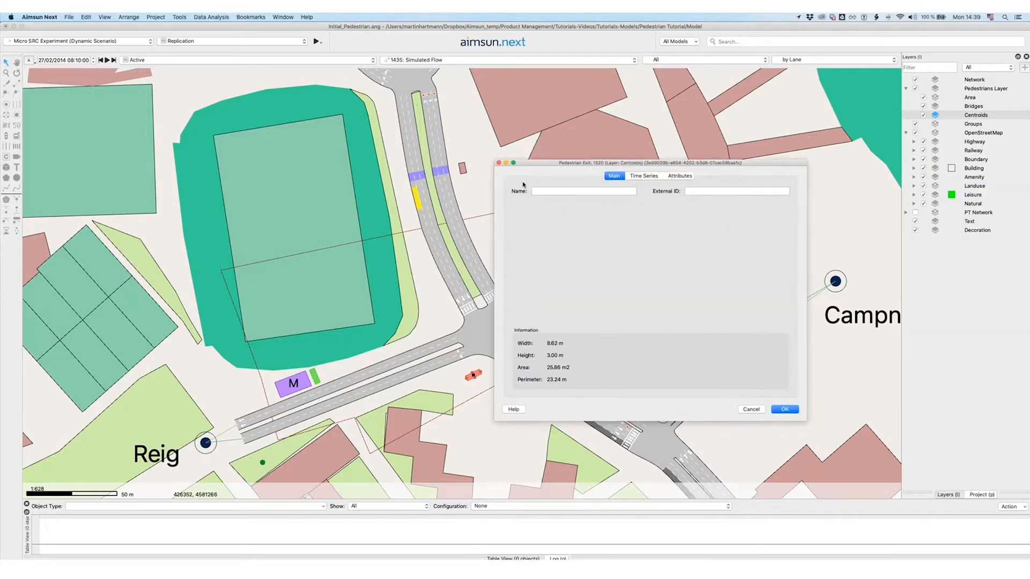
pyautogui.click(540, 192)
pyautogui.write('Sout')
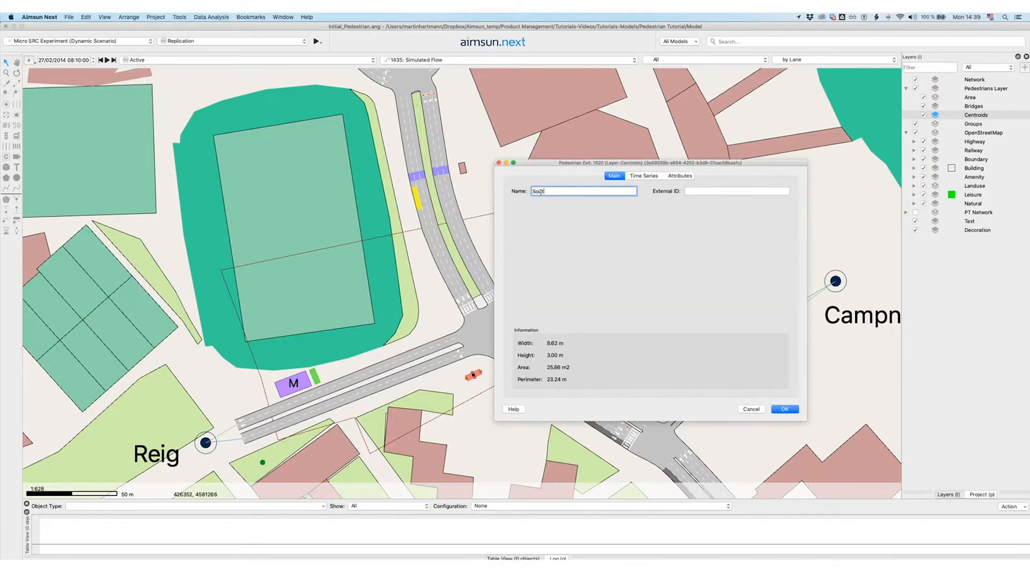
pyautogui.write('h OUT')
pyautogui.click(783, 410)
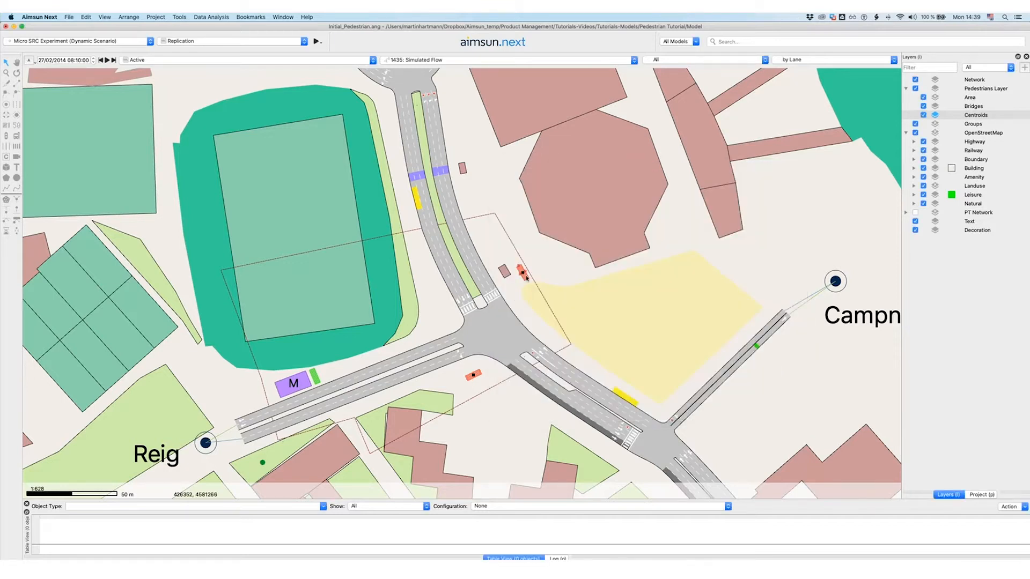
# Name the pedestrian exit beside the small building northeast of the junction CampNou OUT.
pyautogui.doubleClick(523, 273)
pyautogui.click(438, 178)
pyautogui.write('Cam')
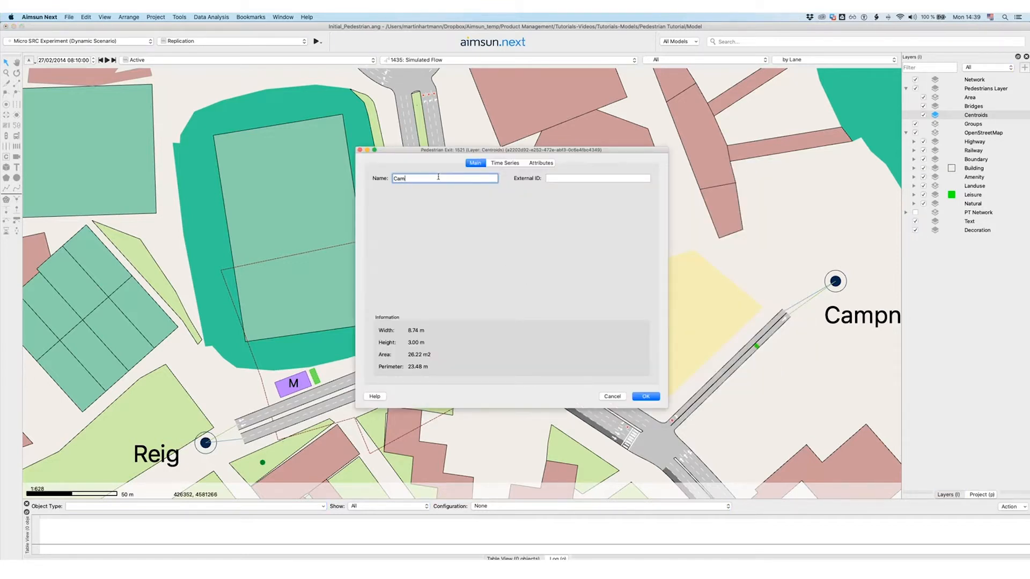
pyautogui.write('pNou OUT')
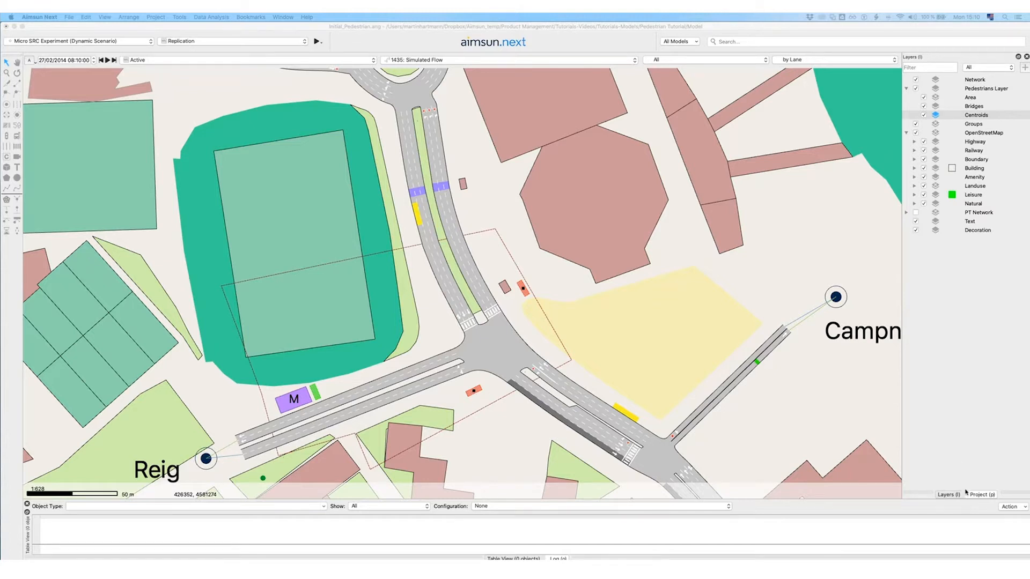
# Create a new pedestrian type in the project's Pedestrians folder.
pyautogui.click(982, 494)
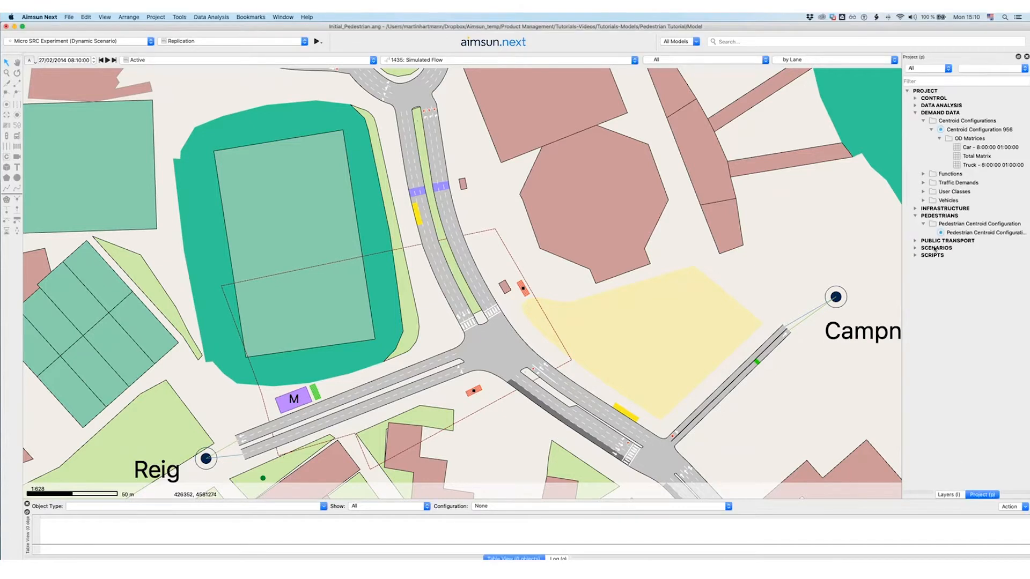
pyautogui.rightClick(965, 235)
pyautogui.moveTo(964, 240)
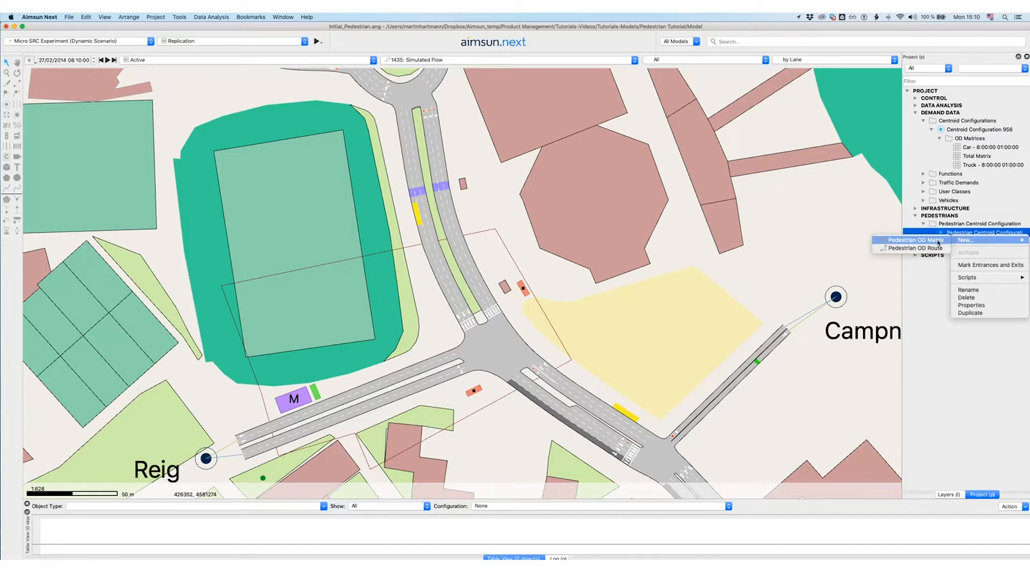
pyautogui.click(939, 232)
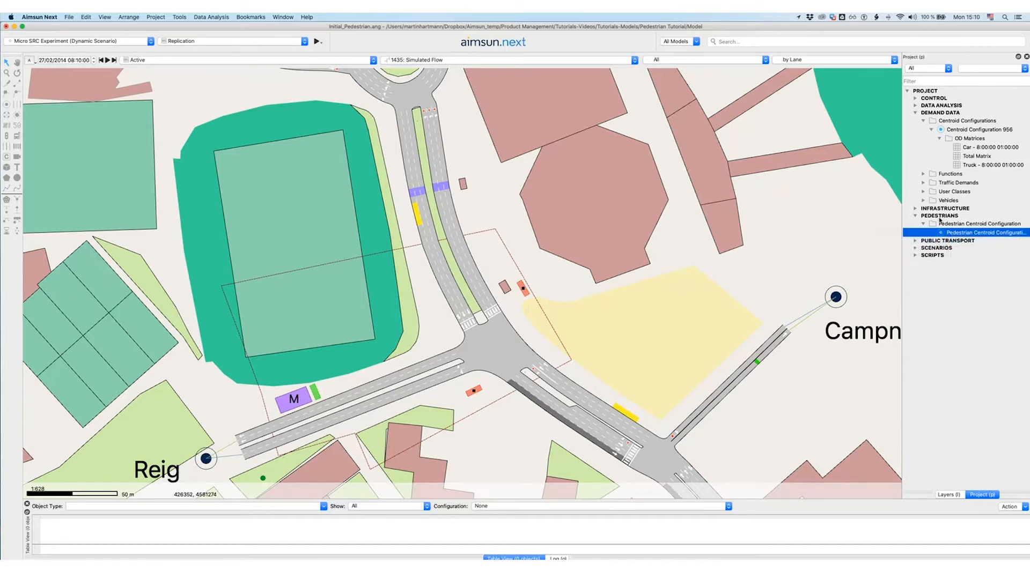
pyautogui.rightClick(940, 217)
pyautogui.moveTo(952, 221)
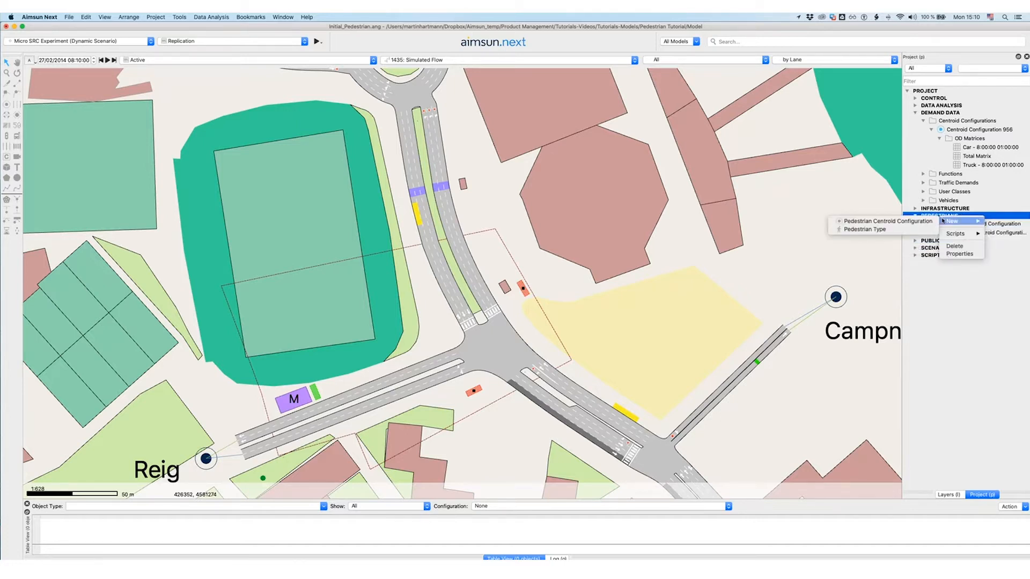
pyautogui.click(916, 230)
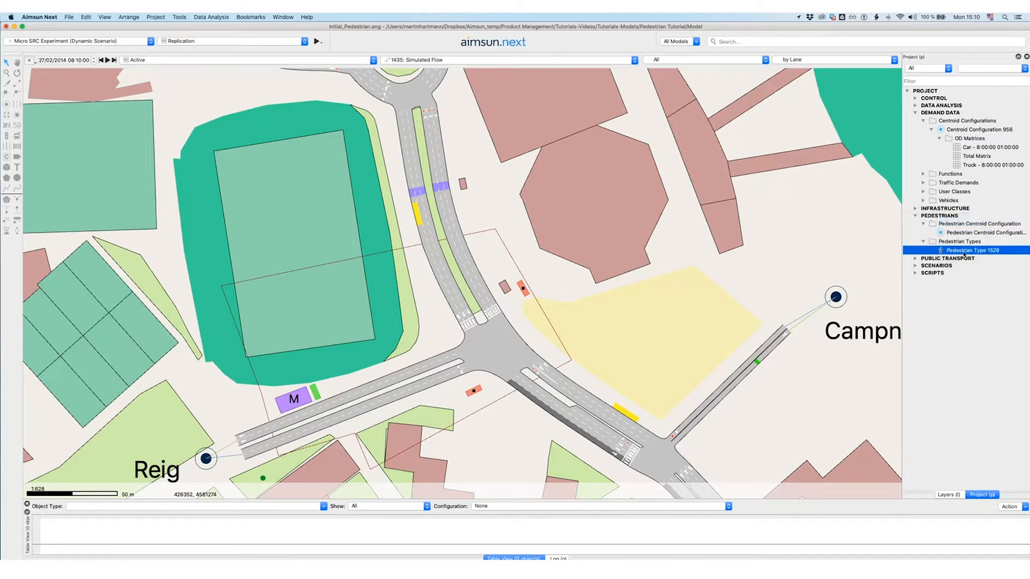
# Rename the new pedestrian type as Commuters.
pyautogui.doubleClick(963, 252)
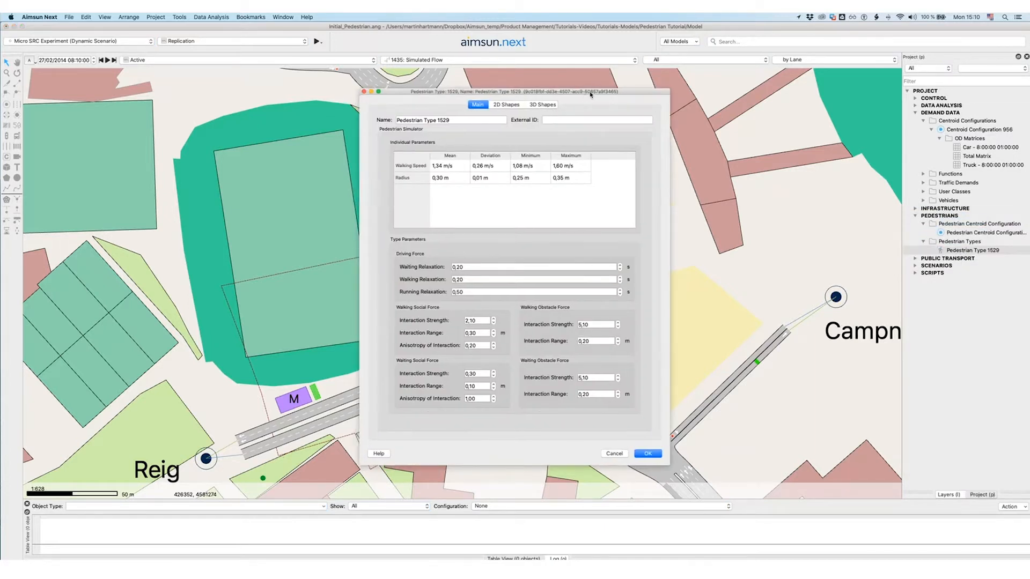
pyautogui.moveTo(583, 99); pyautogui.dragTo(659, 88)
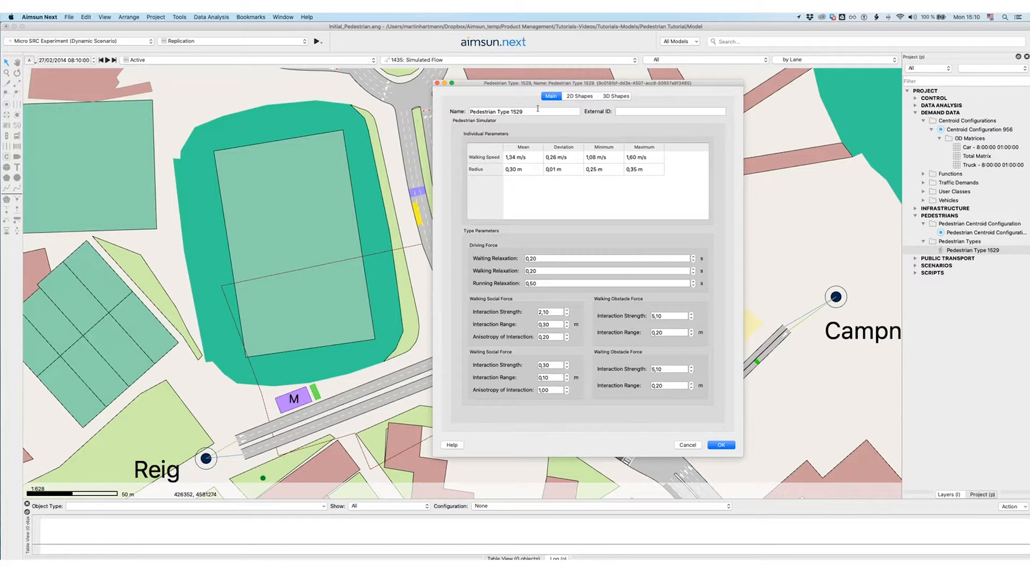
pyautogui.moveTo(537, 108); pyautogui.dragTo(460, 109)
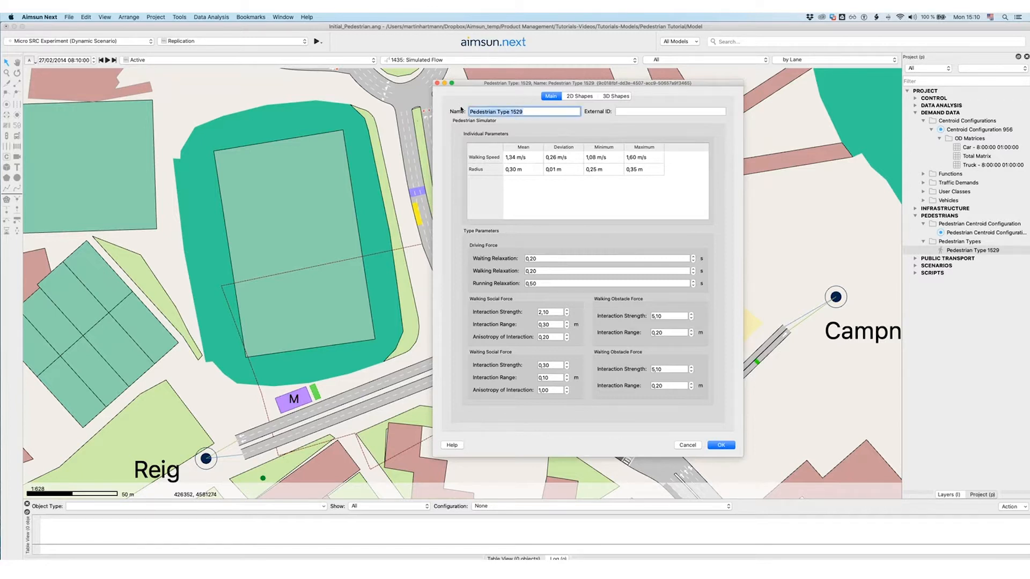
pyautogui.write('Commuters')
pyautogui.moveTo(492, 254); pyautogui.dragTo(538, 253)
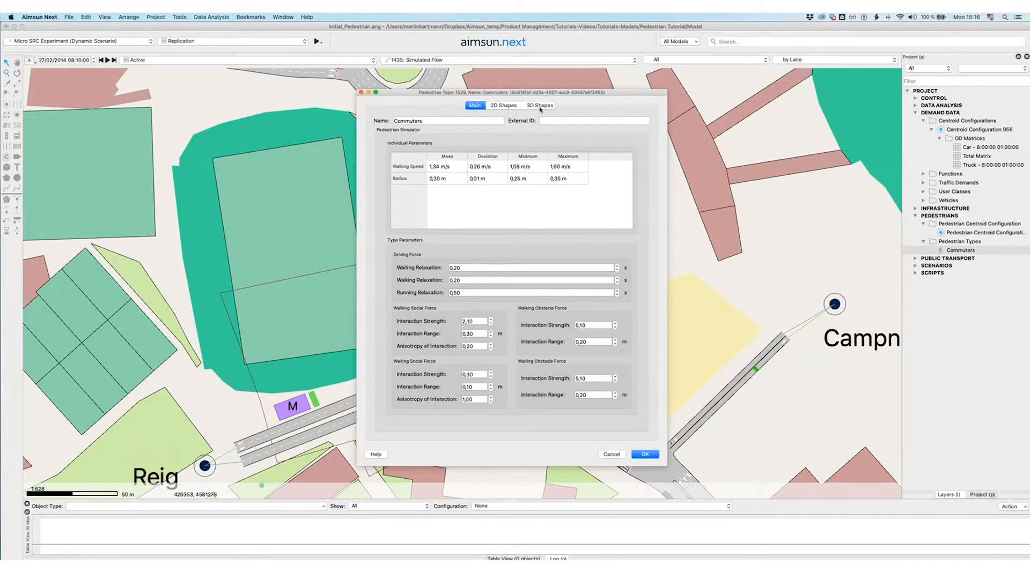
# Add two more 3D shapes to the Commuters type, setting the first row to pedestrian_female.osg and the second to pedestrian_male.osg.
pyautogui.click(539, 106)
pyautogui.click(627, 135)
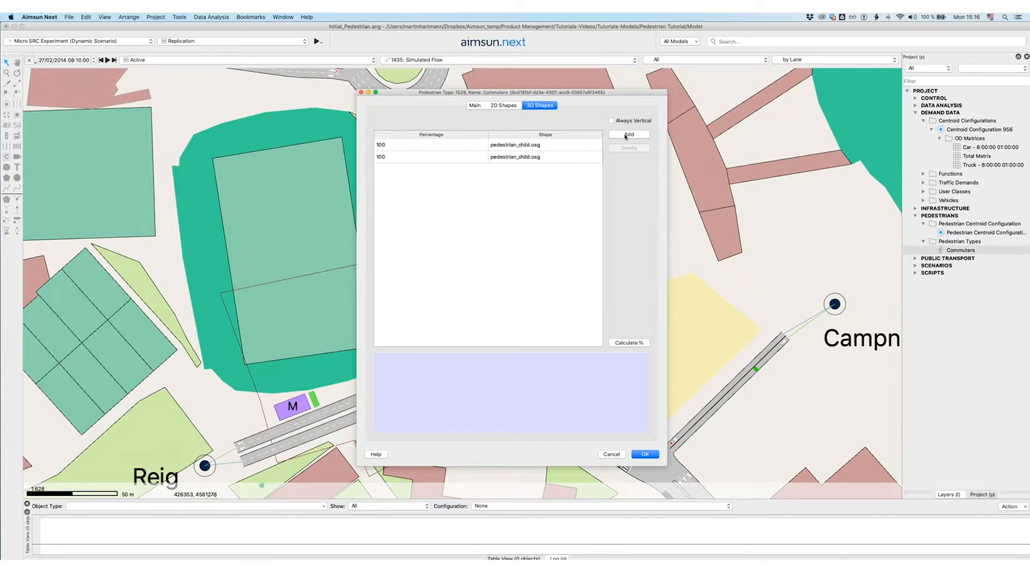
pyautogui.click(626, 135)
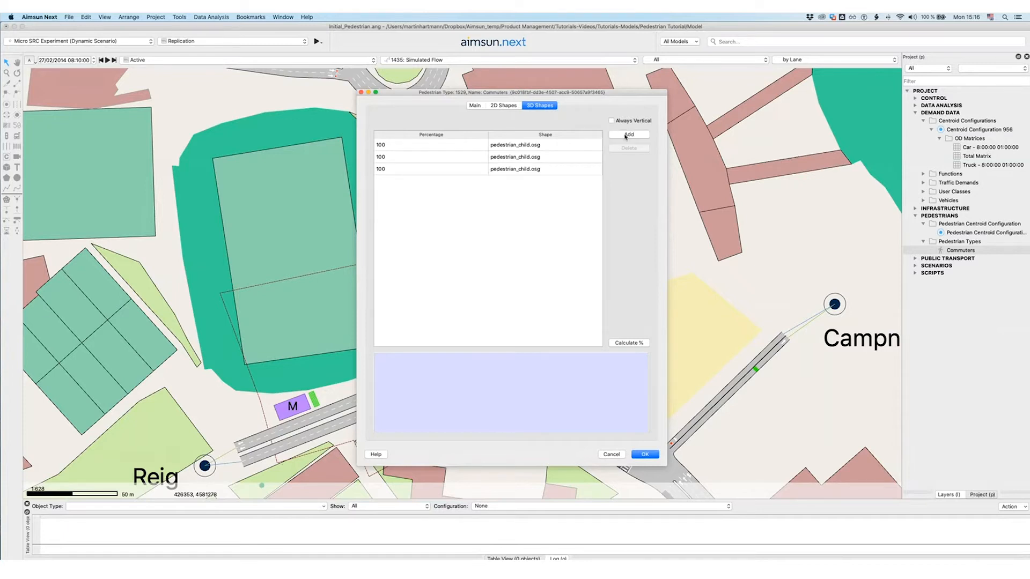
pyautogui.click(578, 146)
pyautogui.click(578, 146)
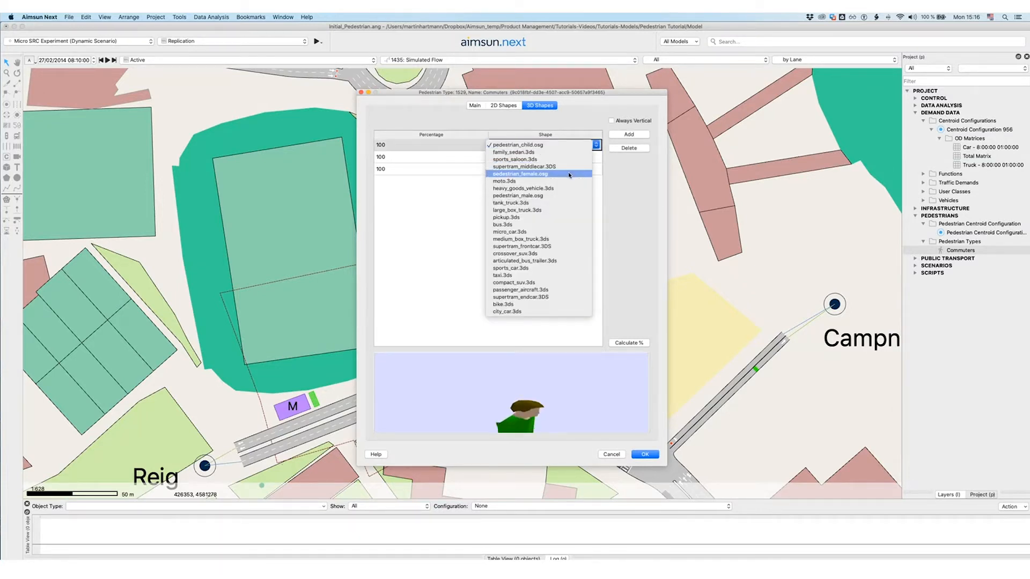
pyautogui.click(520, 174)
pyautogui.click(542, 156)
pyautogui.click(540, 209)
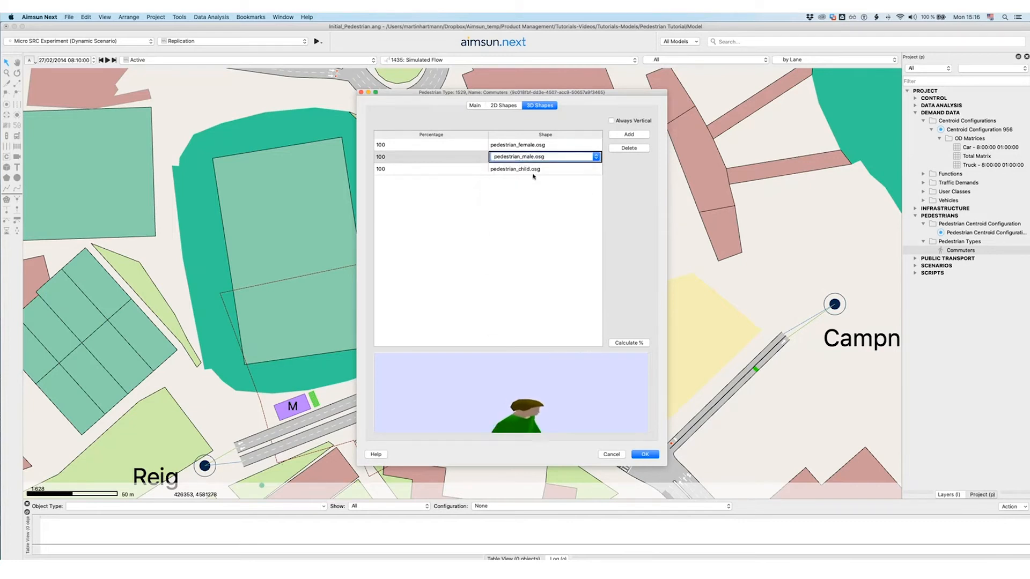
# Set the 3D shape percentages to 45 for female, 45 for male and 10 for child, and accept the pedestrian type.
pyautogui.doubleClick(437, 145)
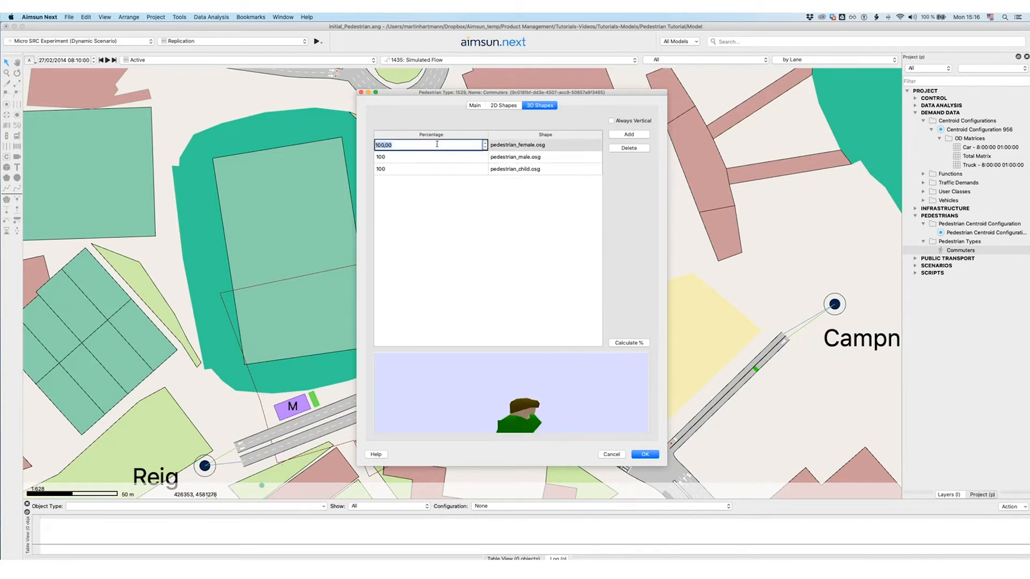
pyautogui.write('45')
pyautogui.press('Tab')
pyautogui.press('Tab')
pyautogui.write('45')
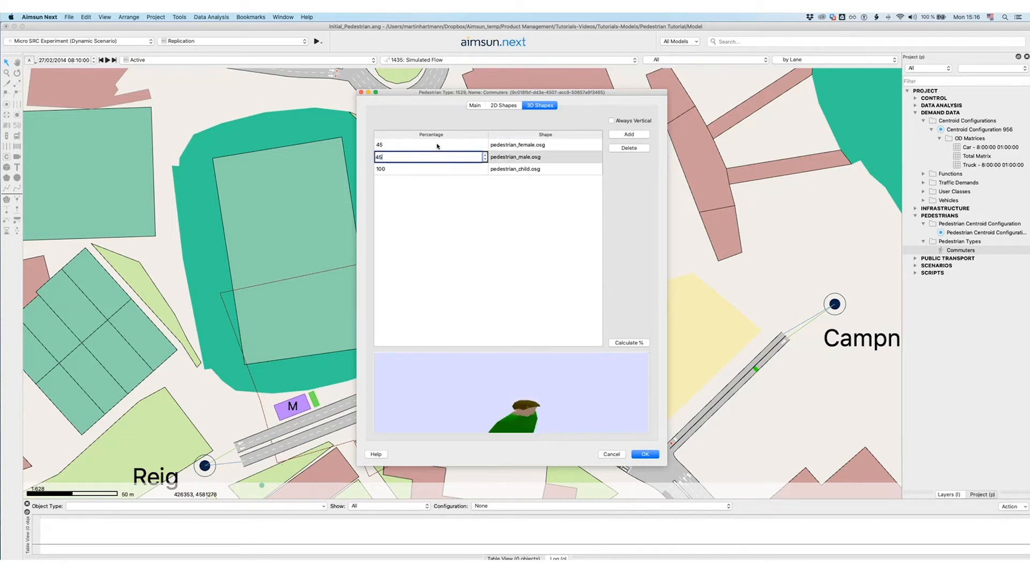
pyautogui.press('Tab')
pyautogui.press('Tab')
pyautogui.write('1')
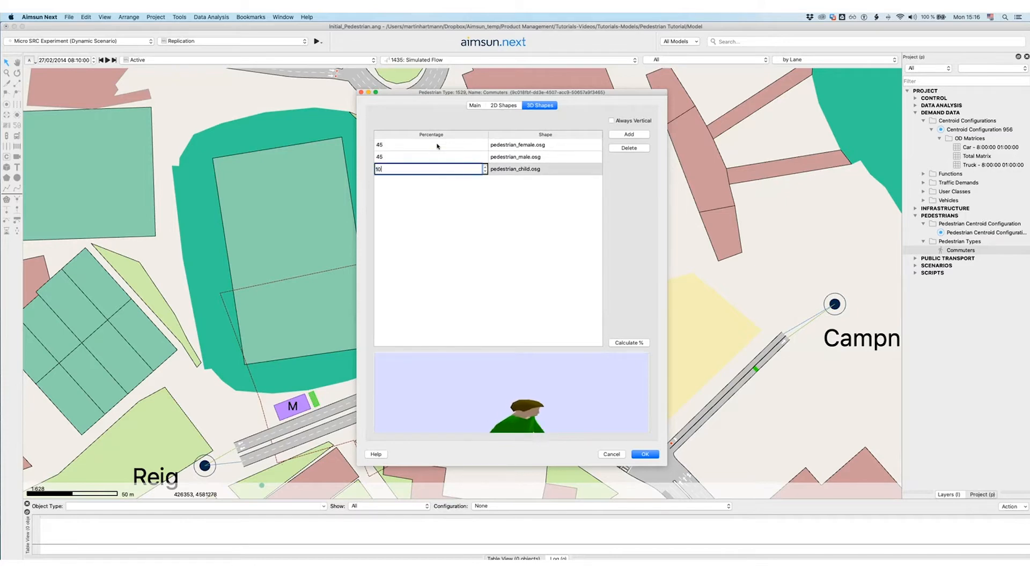
pyautogui.write('0')
pyautogui.press('Tab')
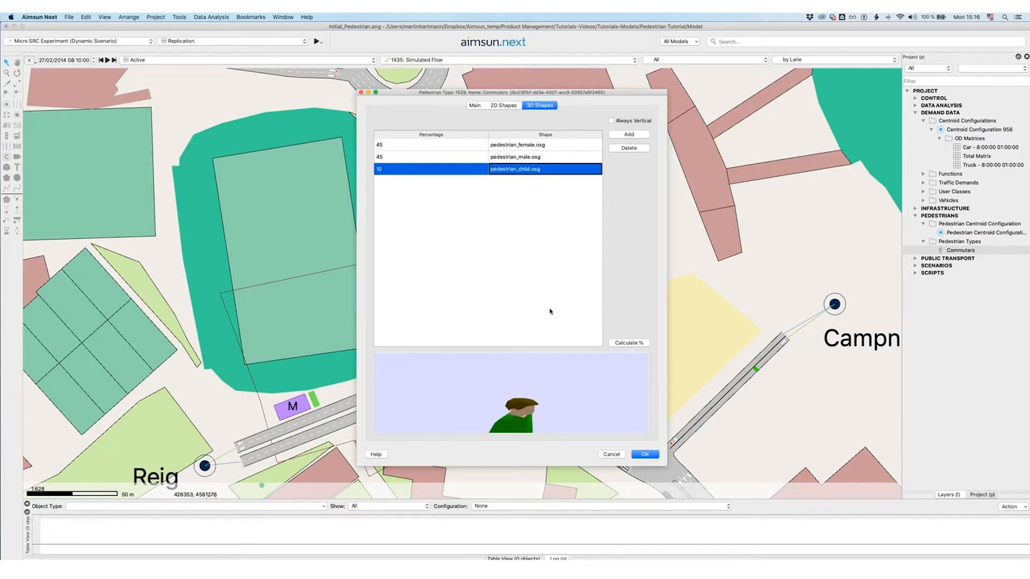
pyautogui.click(645, 454)
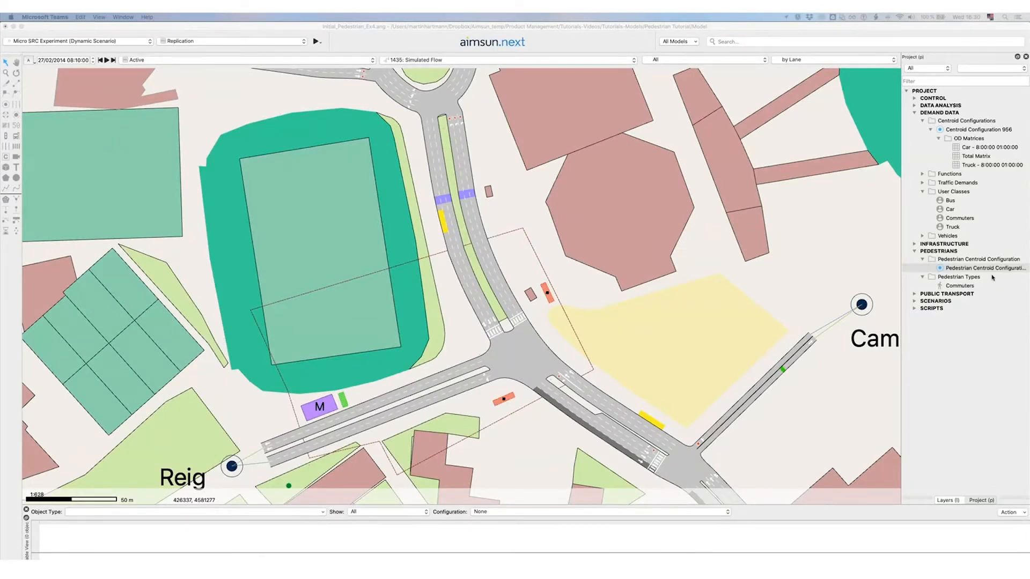
# Create a pedestrian OD matrix in the pedestrian centroid configuration and add the word pedestrian in front of its name.
pyautogui.rightClick(952, 268)
pyautogui.moveTo(977, 274)
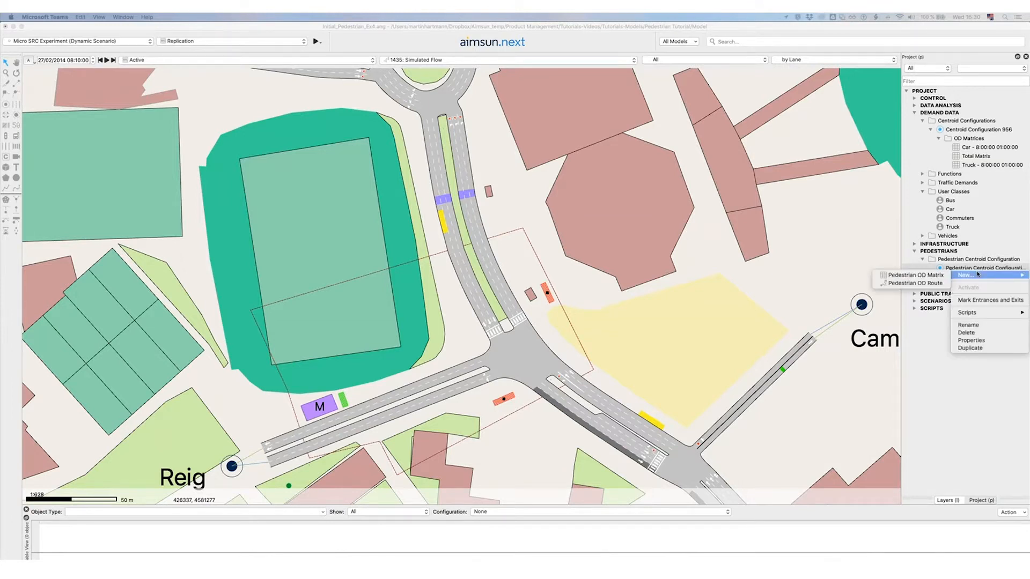
pyautogui.click(910, 275)
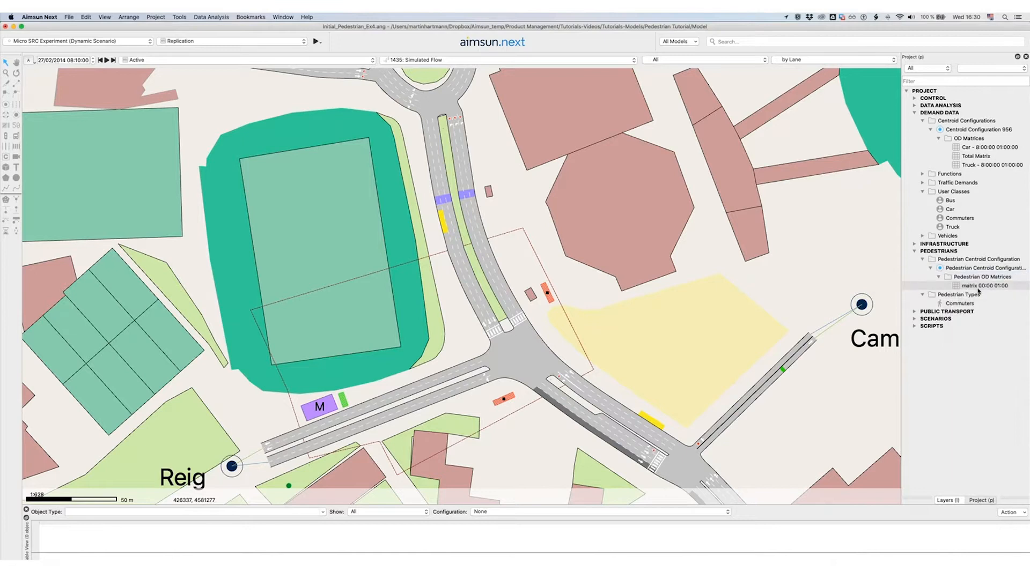
pyautogui.doubleClick(979, 289)
pyautogui.click(439, 142)
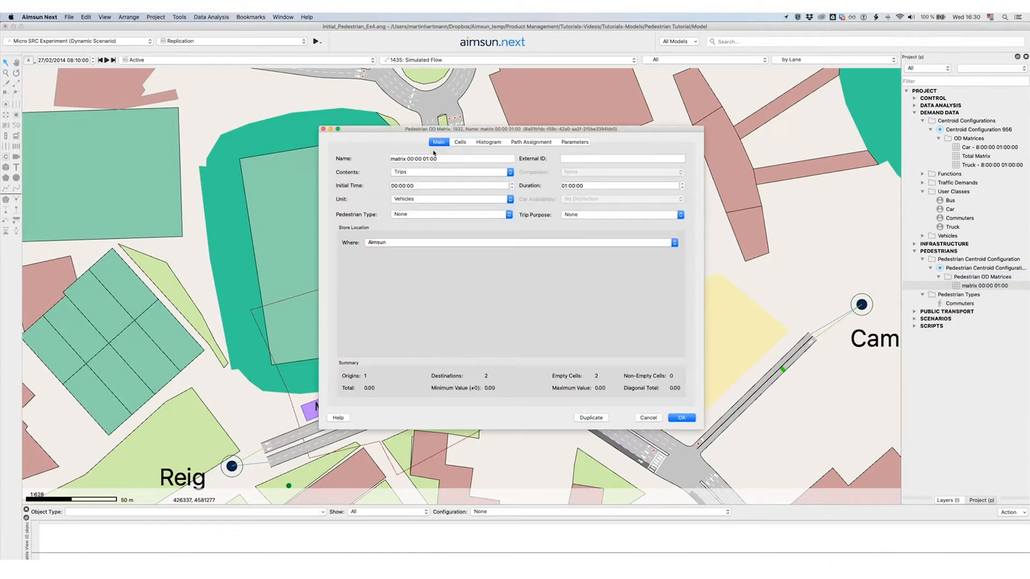
pyautogui.click(392, 159)
pyautogui.write('pedest')
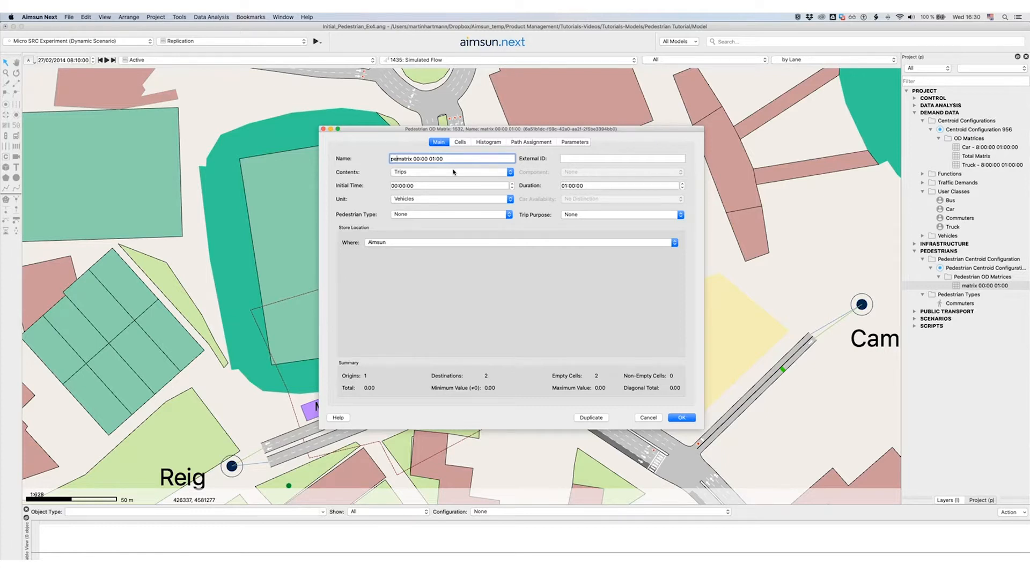
pyautogui.write('rian')
# Set the pedestrian matrix's initial time to 08:00:00 and its pedestrian type to Commuters.
pyautogui.click(395, 185)
pyautogui.write('8')
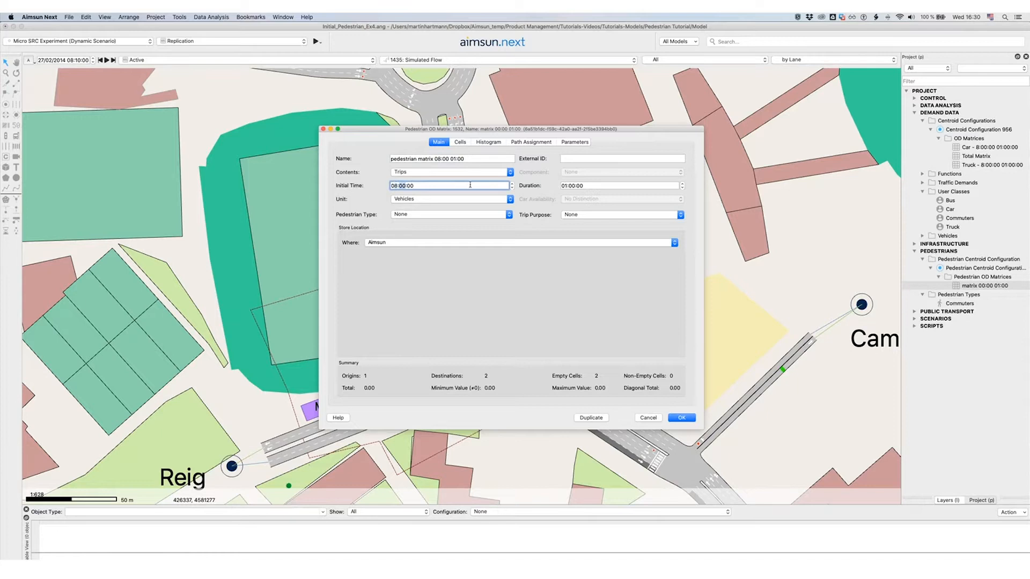
pyautogui.click(413, 217)
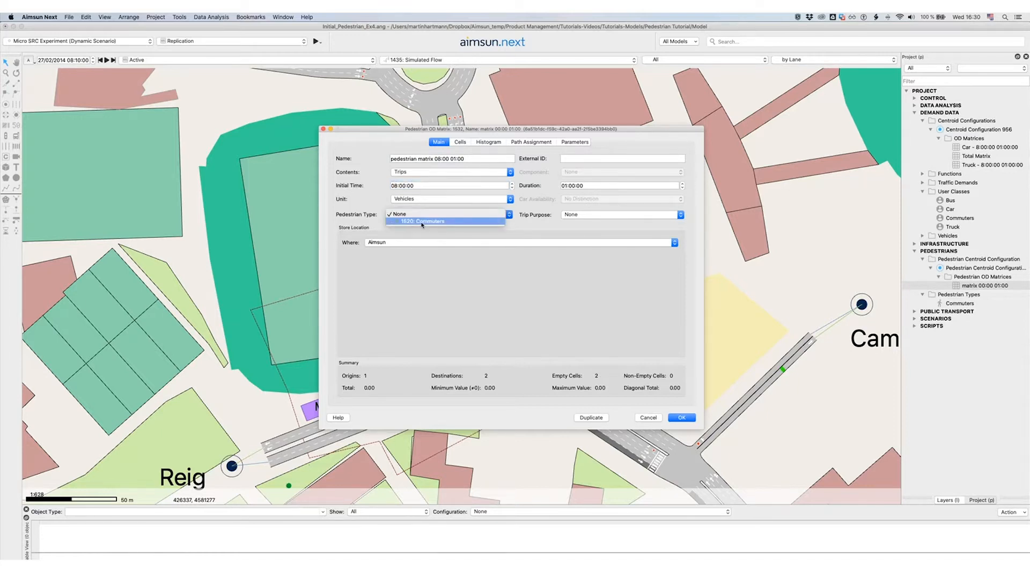
pyautogui.click(422, 222)
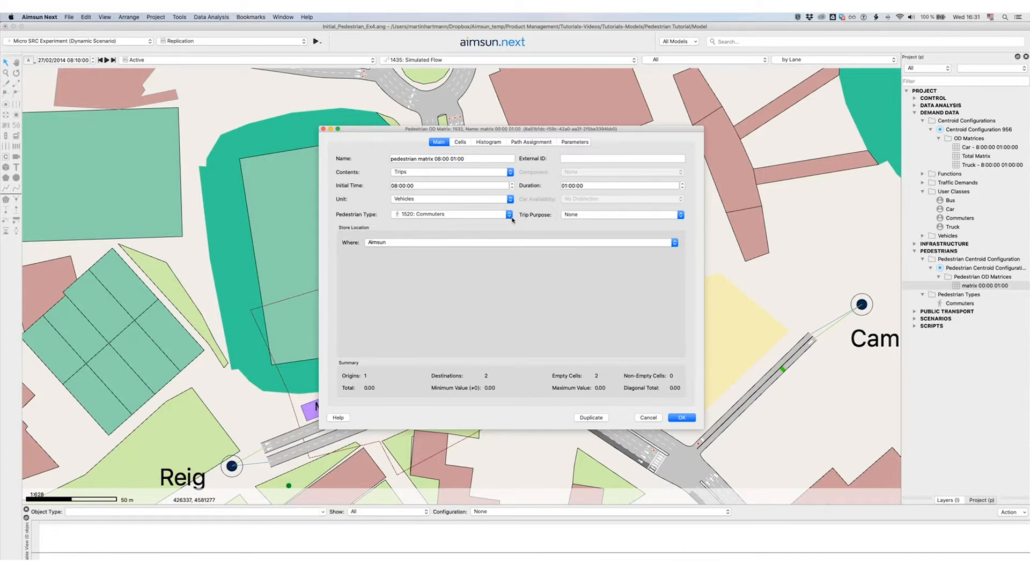
# Enter 400 trips from Metro IN to South OUT and 300 trips from Metro IN to CampNou OUT in the matrix.
pyautogui.click(461, 142)
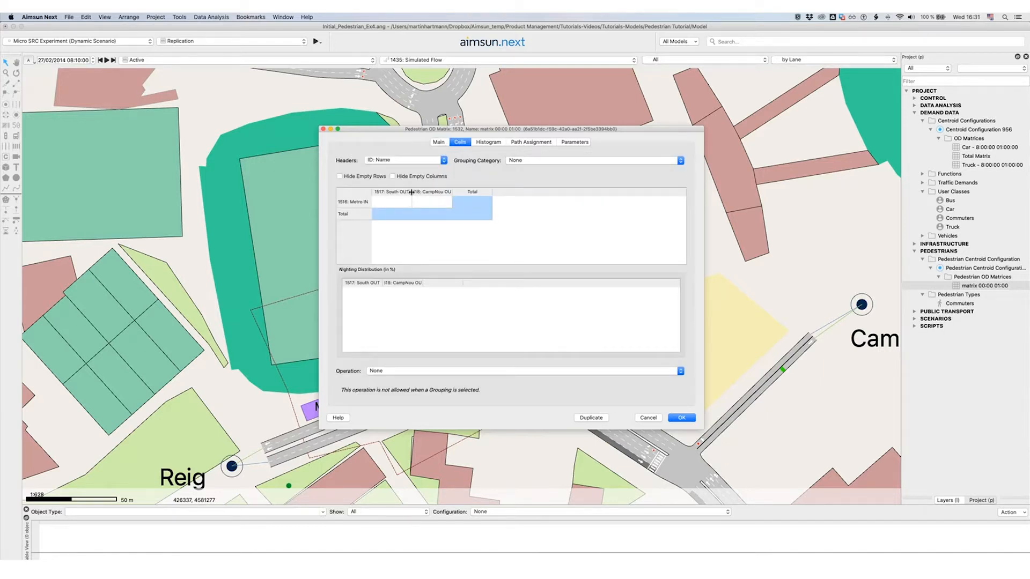
pyautogui.moveTo(412, 191); pyautogui.dragTo(479, 192)
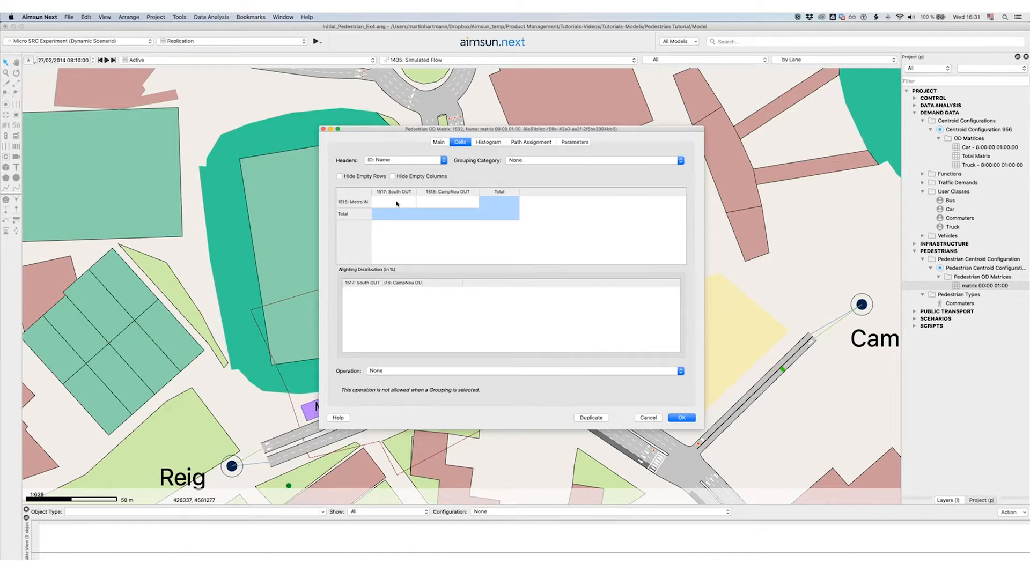
pyautogui.click(394, 202)
pyautogui.write('400')
pyautogui.click(440, 203)
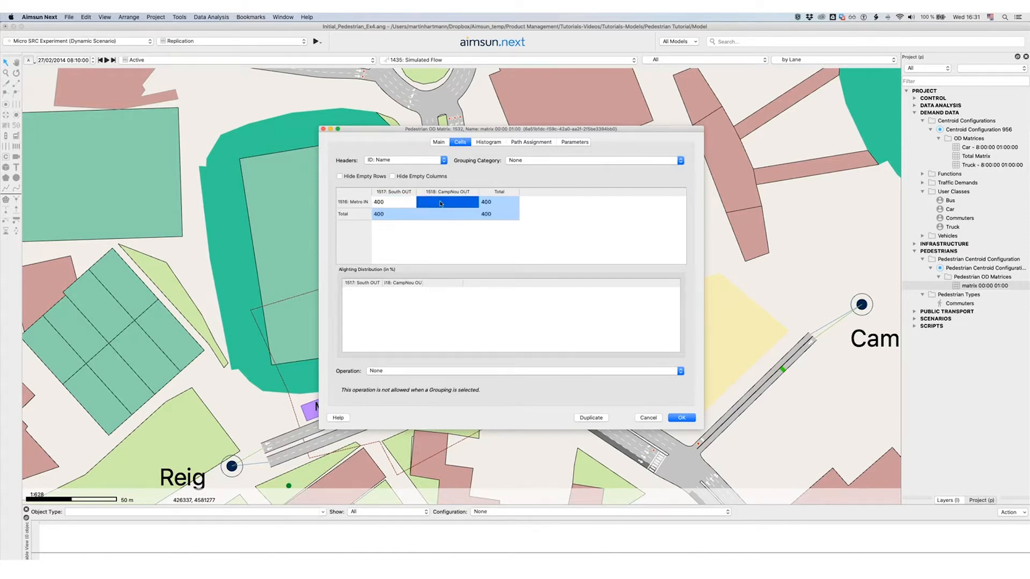
pyautogui.write('300')
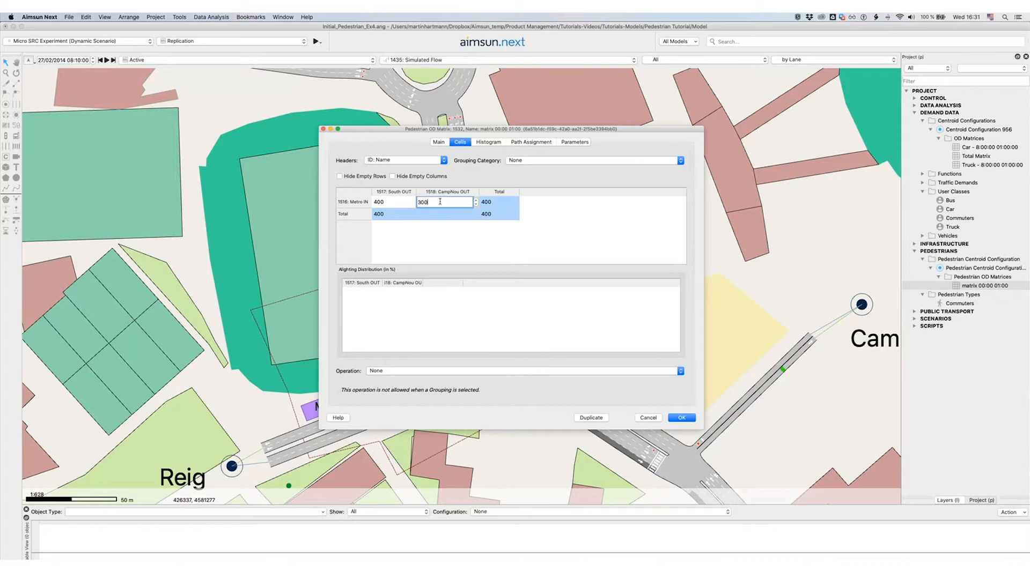
pyautogui.press('Return')
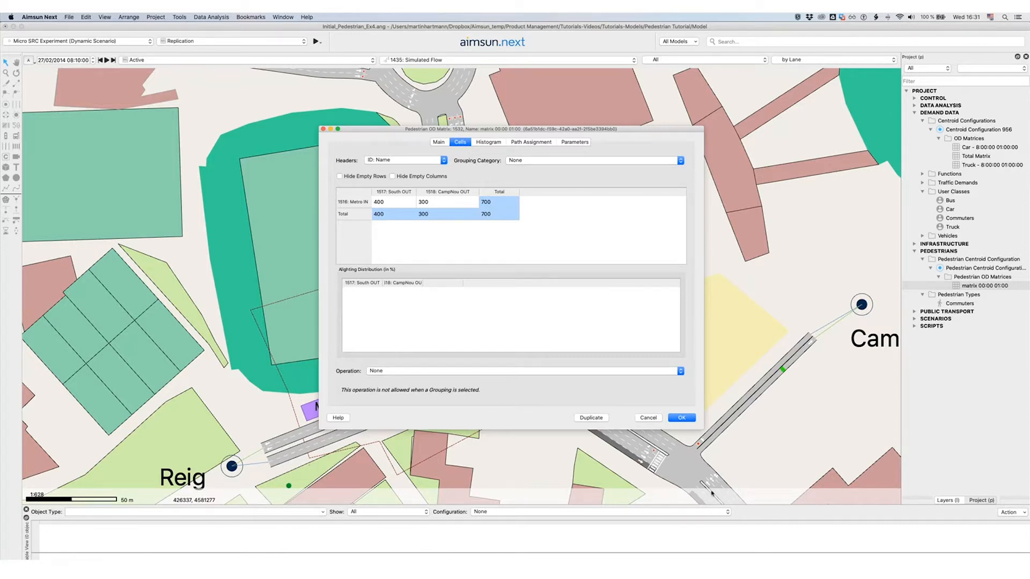
# Accept the trip values entered in the pedestrian OD matrix.
pyautogui.click(677, 421)
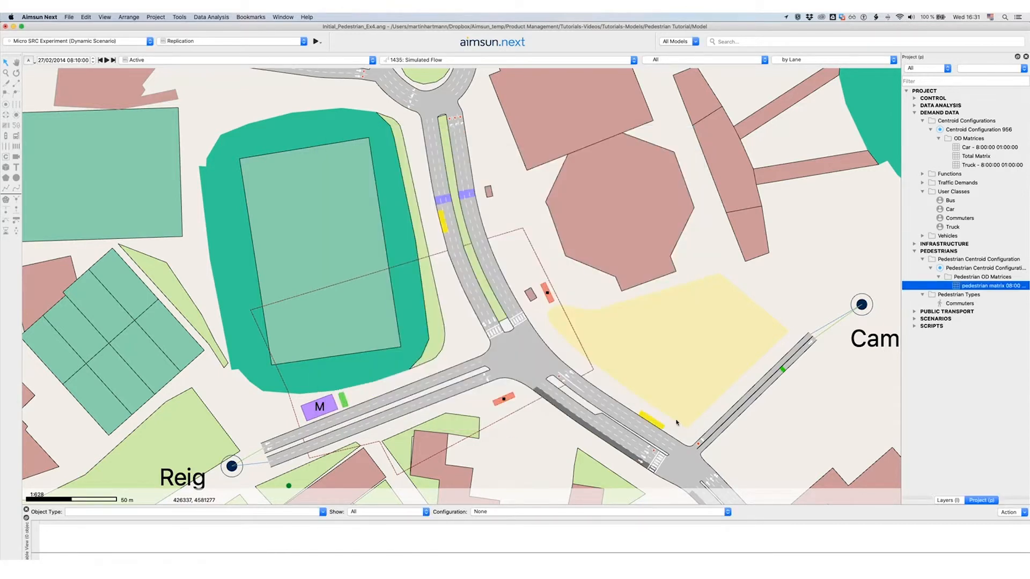
pyautogui.click(543, 370)
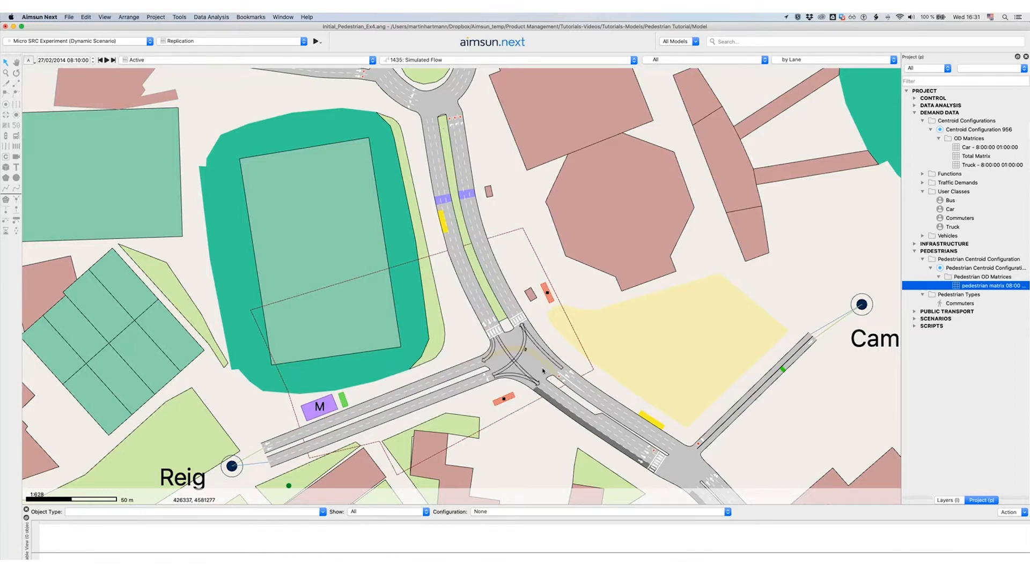
pyautogui.click(335, 413)
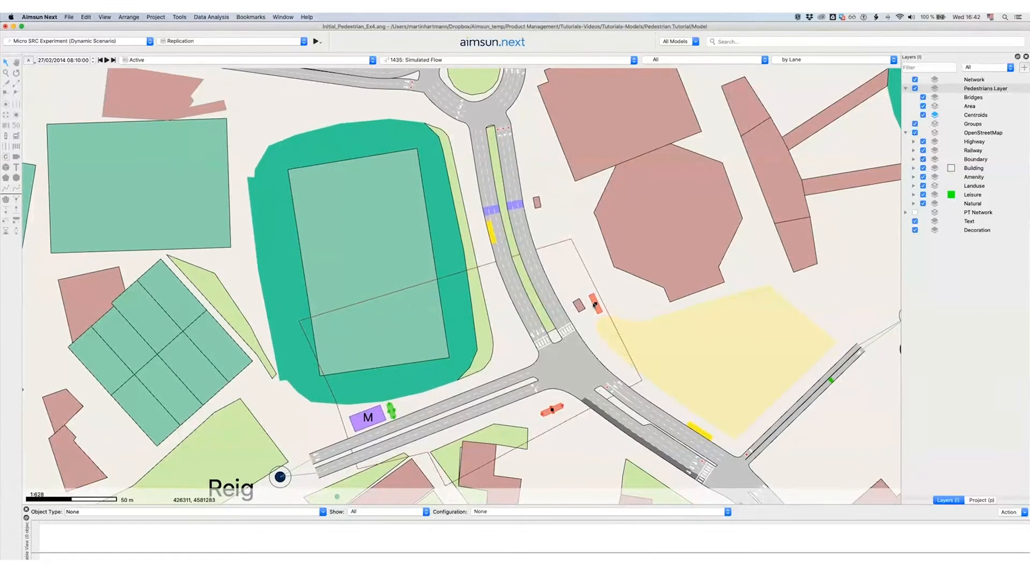
# Add an attribute dynamic label showing the Name to the pedestrian entrance and exits.
pyautogui.rightClick(595, 305)
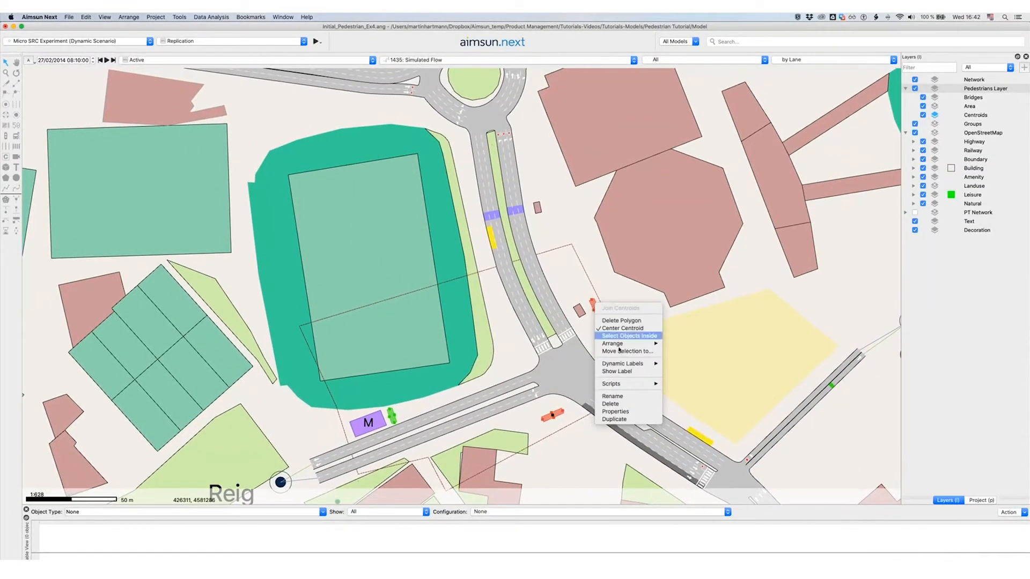
pyautogui.moveTo(630, 364)
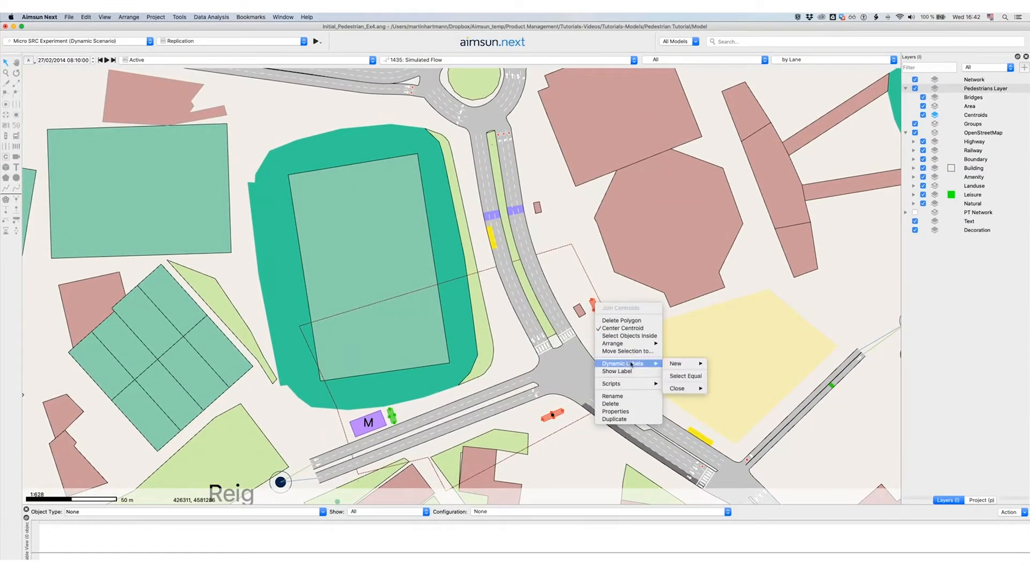
pyautogui.moveTo(686, 364)
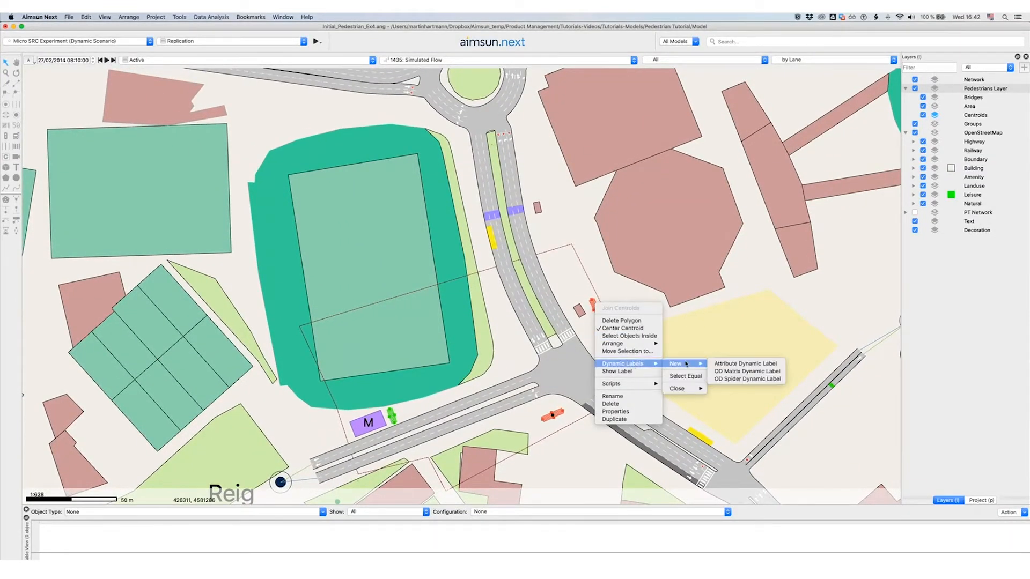
pyautogui.click(720, 364)
pyautogui.click(592, 239)
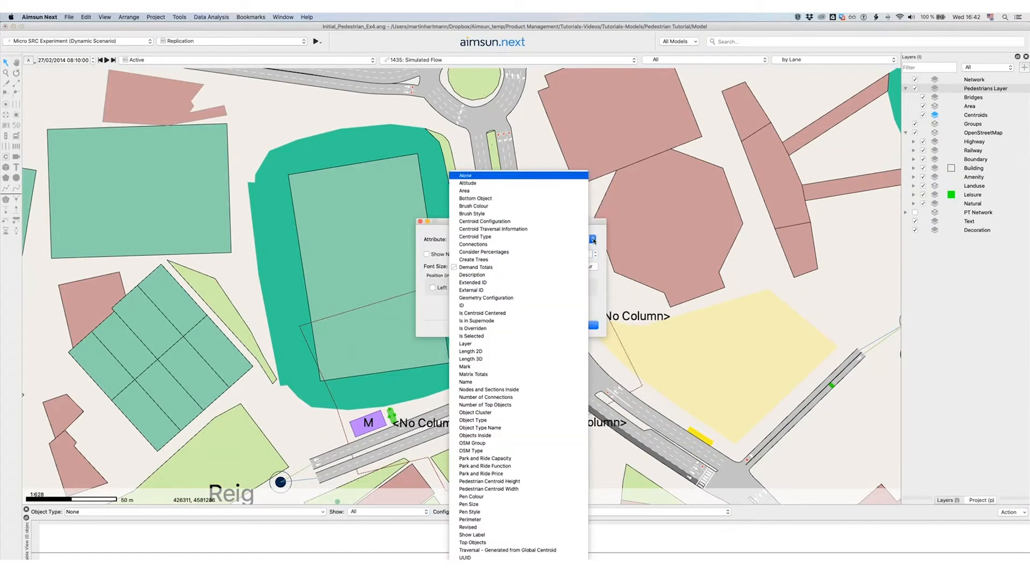
pyautogui.click(513, 381)
pyautogui.click(582, 325)
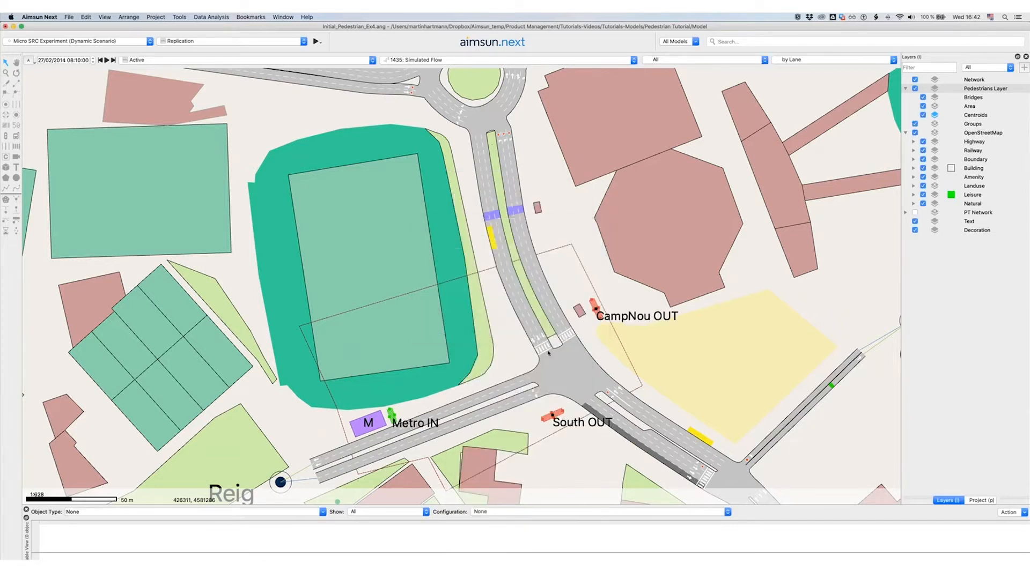
# Reposition the name labels: Metro IN above its entrance, South OUT below its exit and CampNou OUT to the right of its exit.
pyautogui.click(398, 424)
pyautogui.moveTo(406, 421); pyautogui.dragTo(395, 395)
pyautogui.click(584, 423)
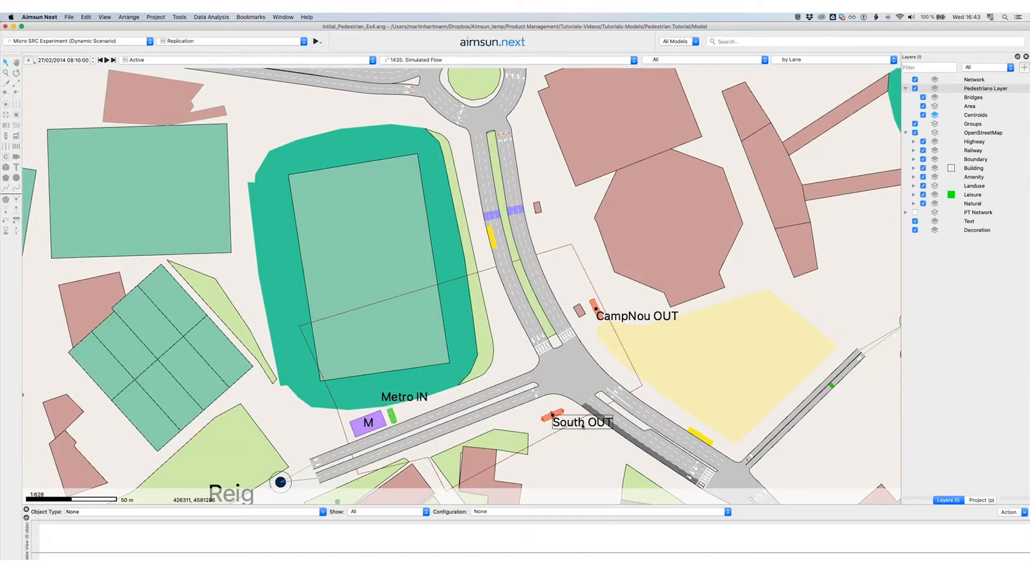
pyautogui.moveTo(583, 424); pyautogui.dragTo(580, 434)
pyautogui.click(642, 316)
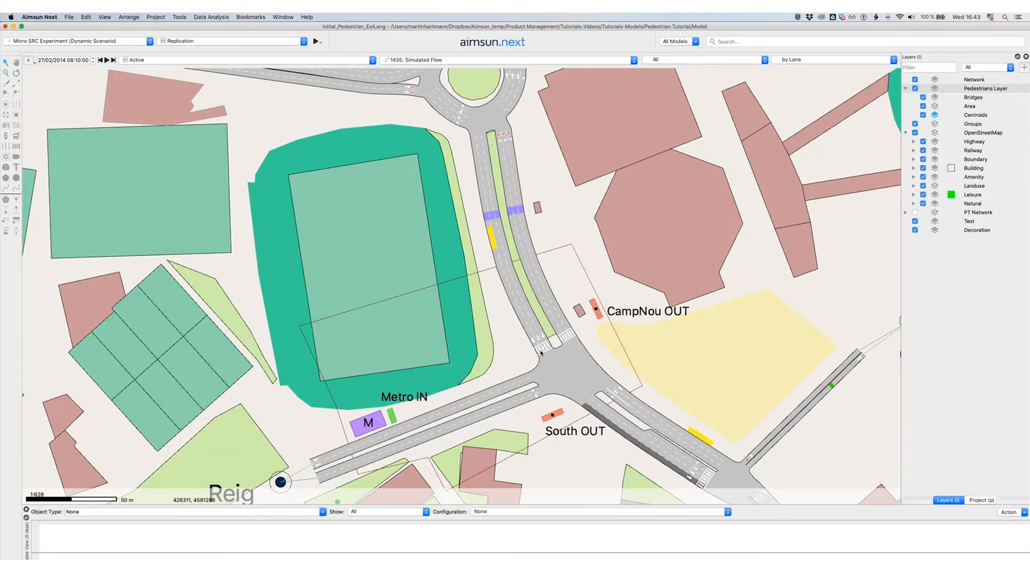
pyautogui.click(574, 365)
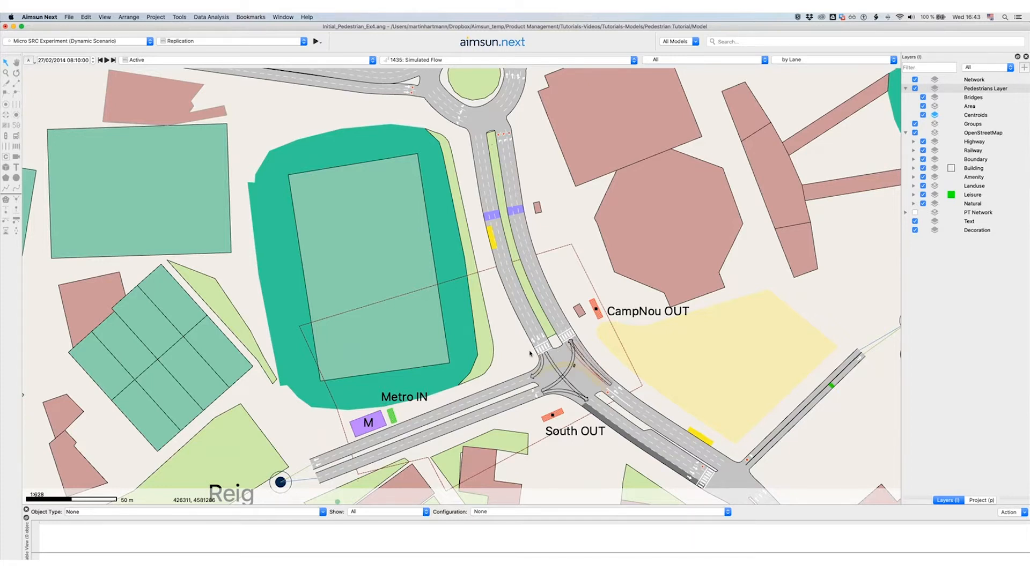
pyautogui.click(536, 353)
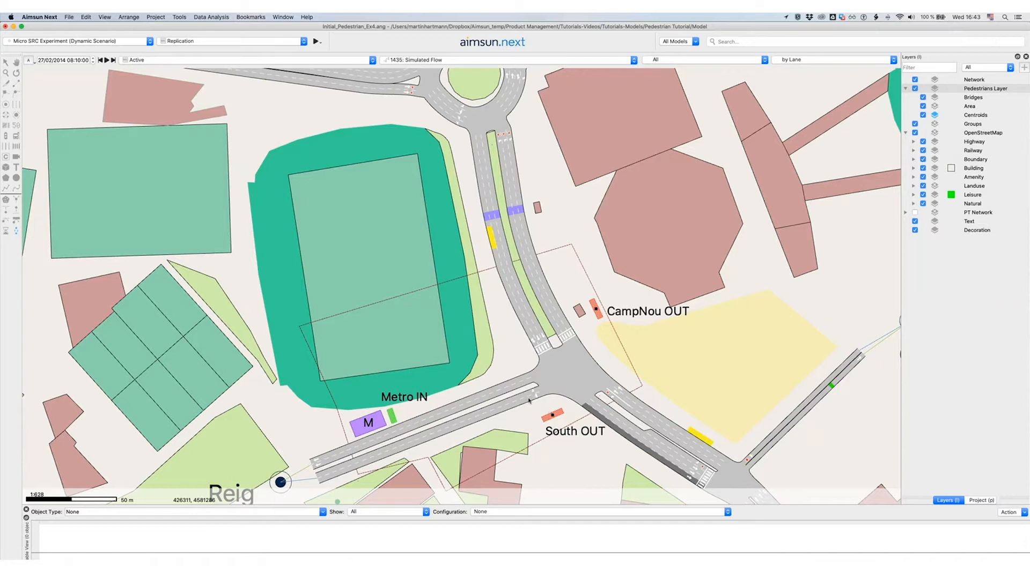
# Make Bridges the active layer and draw a level change object across the Reig road, between the stadium side and South OUT.
pyautogui.click(16, 232)
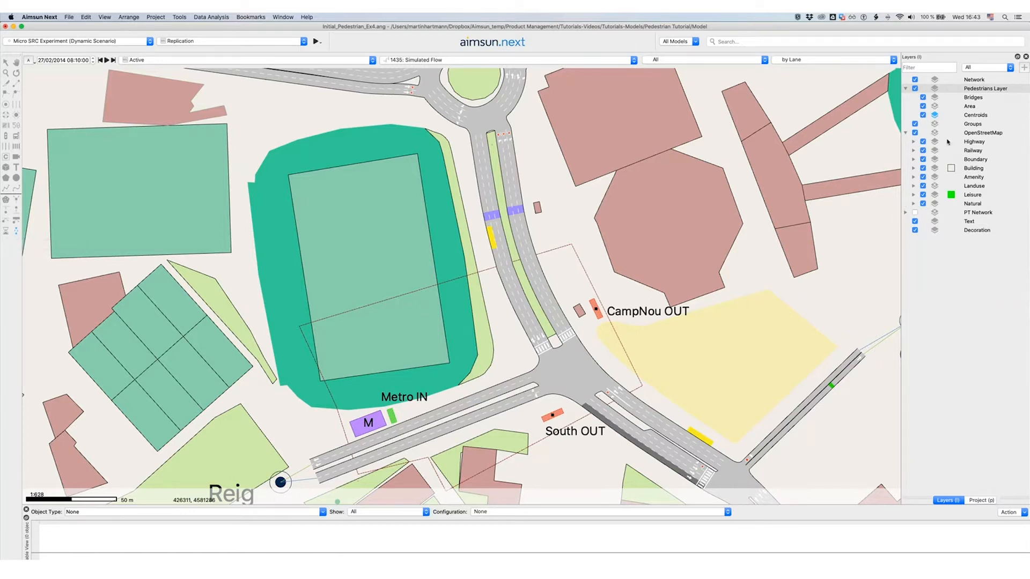
pyautogui.rightClick(970, 100)
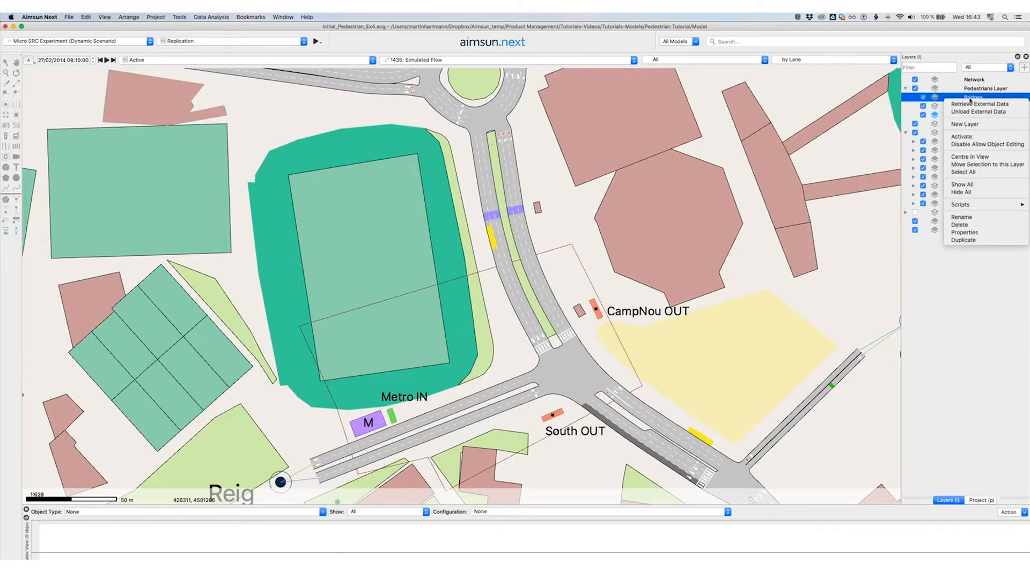
pyautogui.click(976, 136)
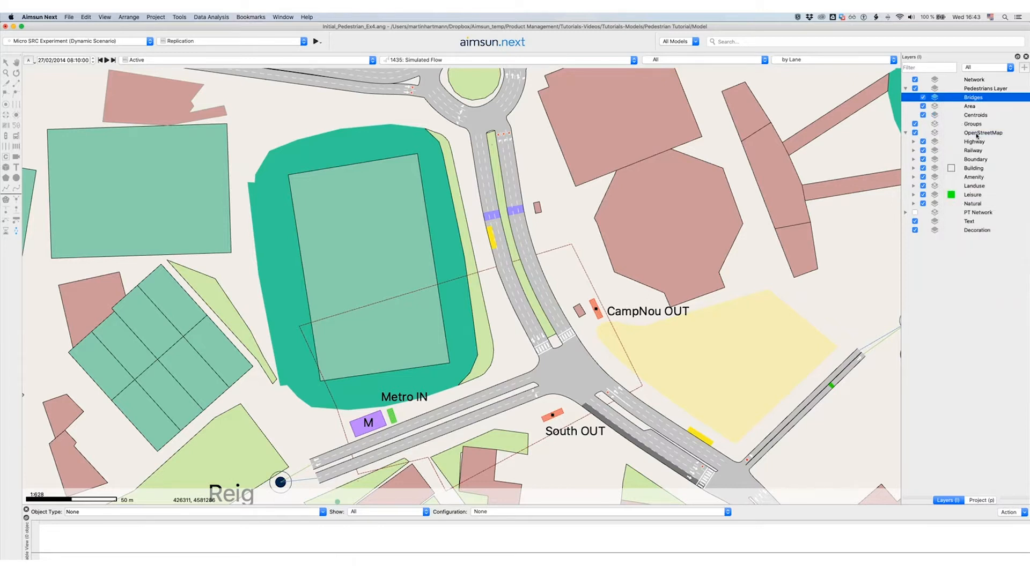
pyautogui.click(509, 372)
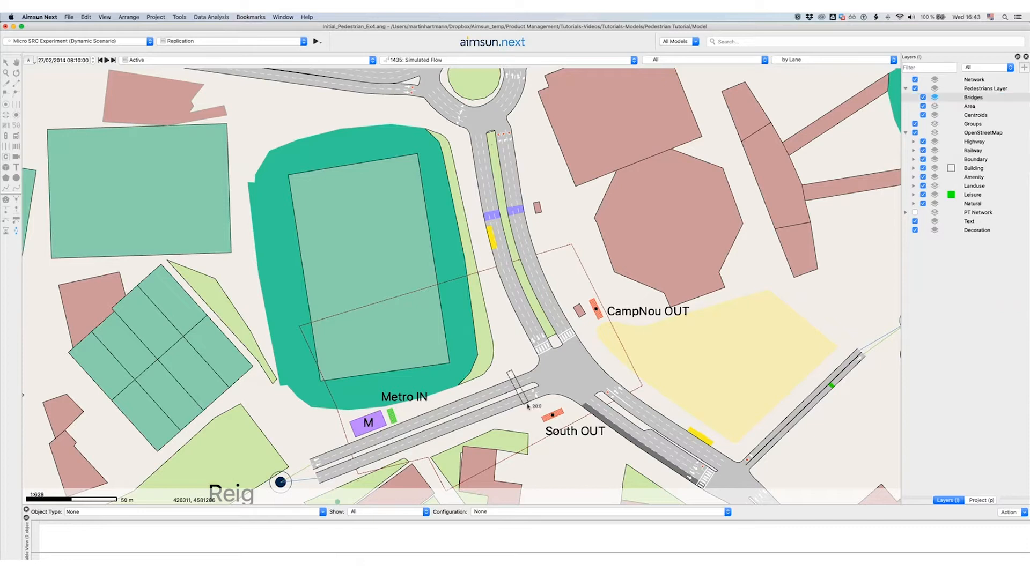
pyautogui.click(528, 411)
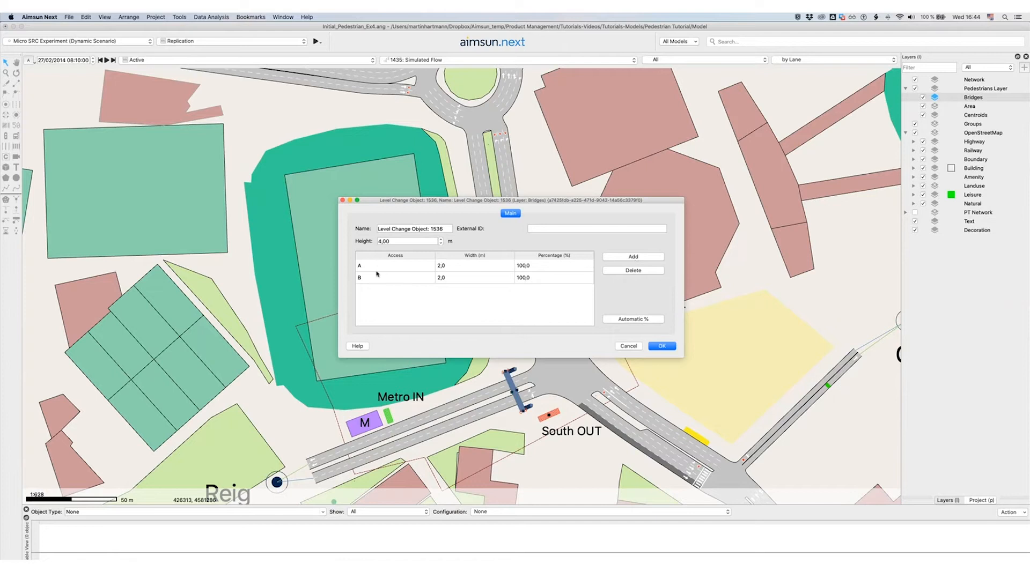
# Set the width of accesses A and B of the level change object to 4 m and accept.
pyautogui.doubleClick(469, 270)
pyautogui.write('4')
pyautogui.click(474, 282)
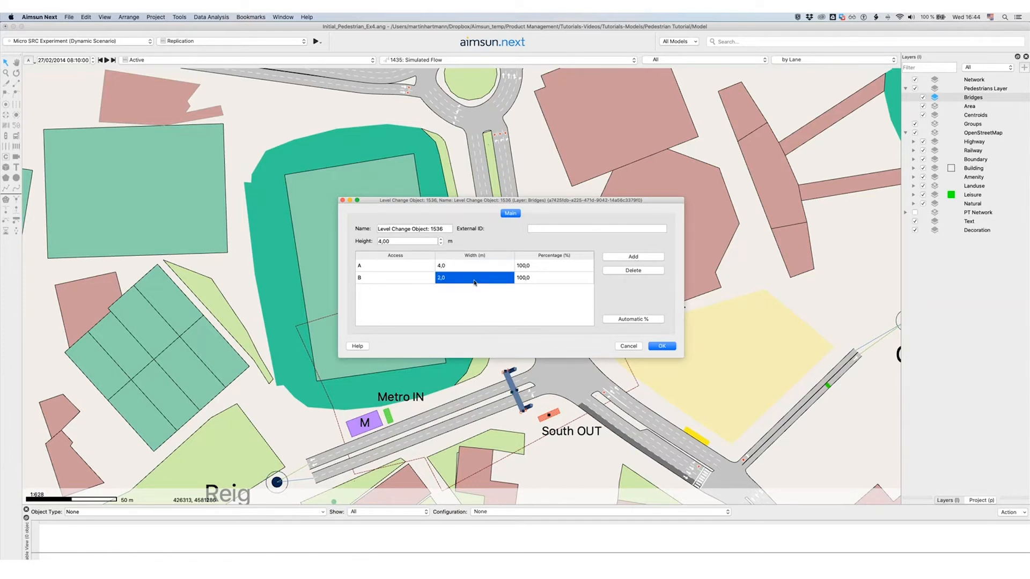
pyautogui.write('4')
pyautogui.click(484, 308)
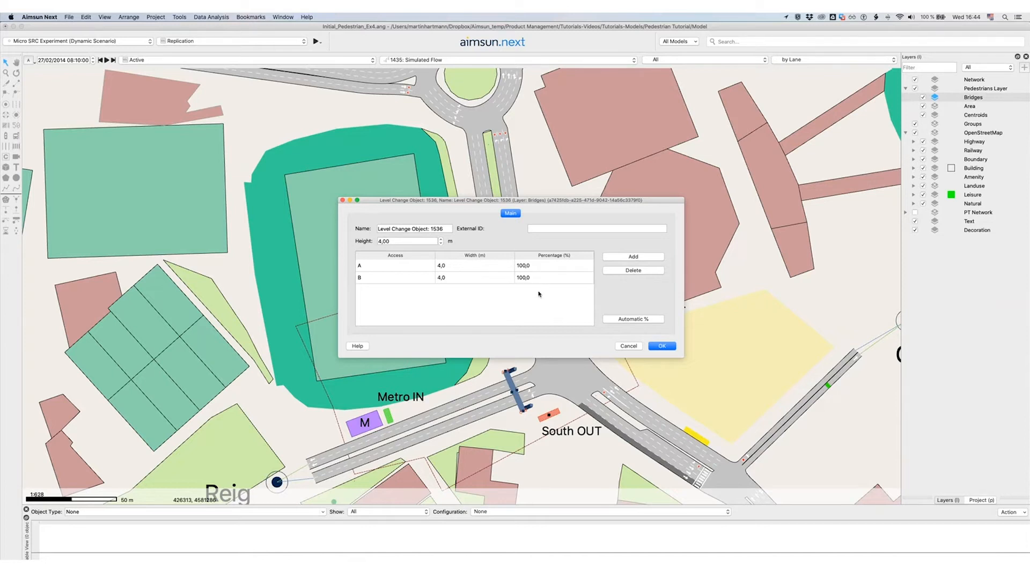
pyautogui.click(662, 346)
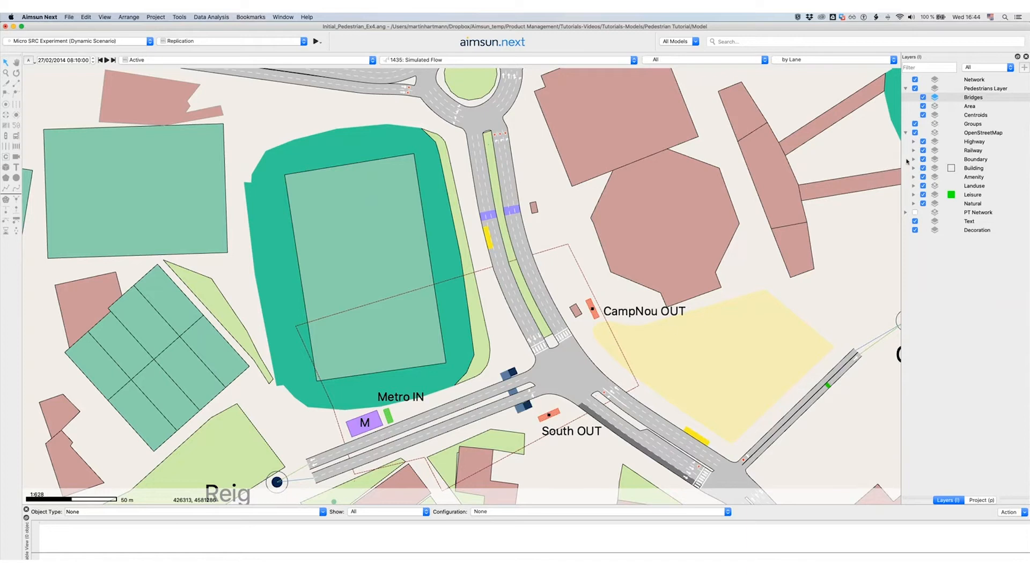
# Raise the level of the Pedestrians Layer so that the bridge is drawn above the road.
pyautogui.doubleClick(972, 89)
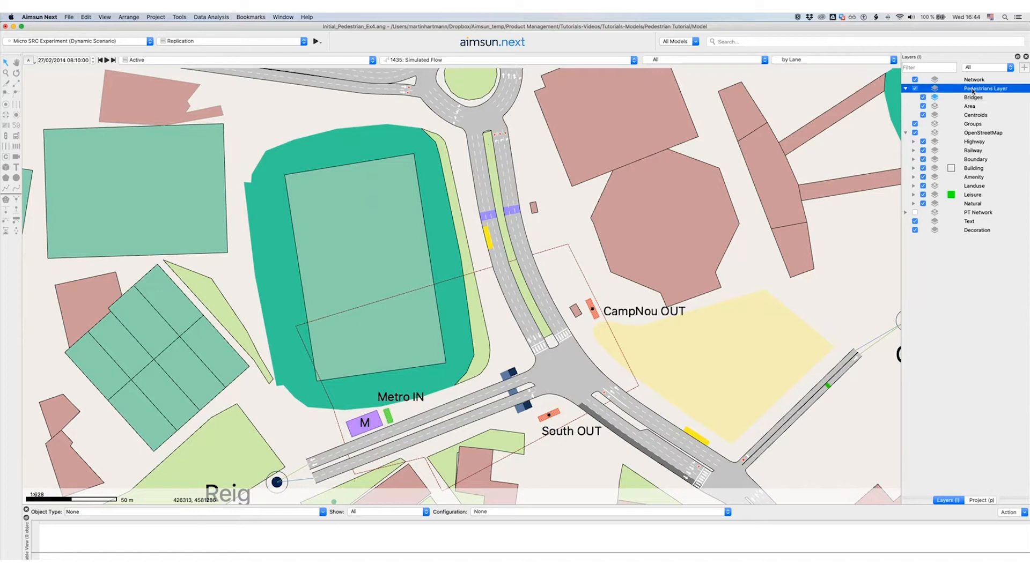
pyautogui.moveTo(576, 143); pyautogui.dragTo(690, 88)
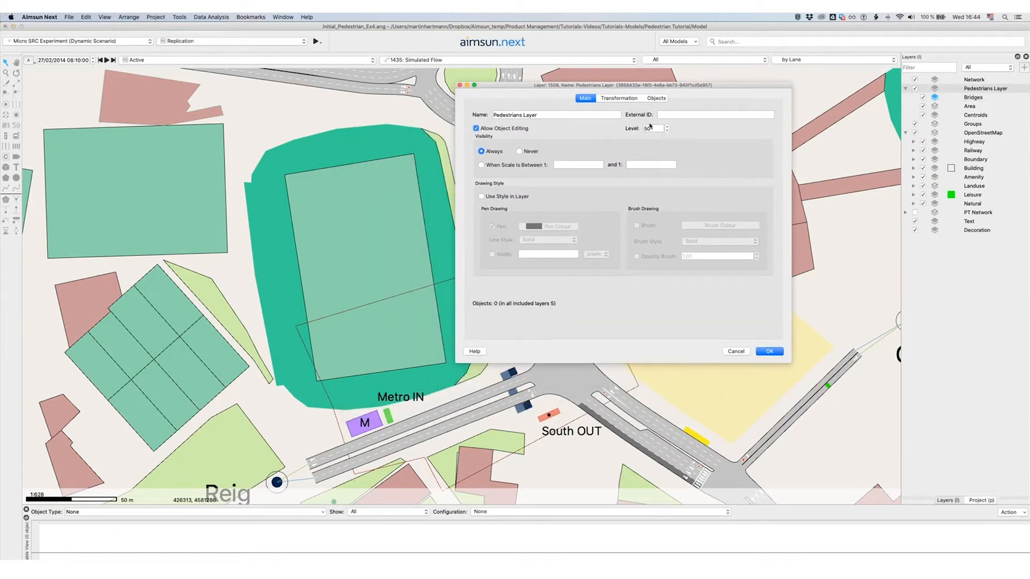
pyautogui.click(649, 129)
pyautogui.write('1')
pyautogui.press('Return')
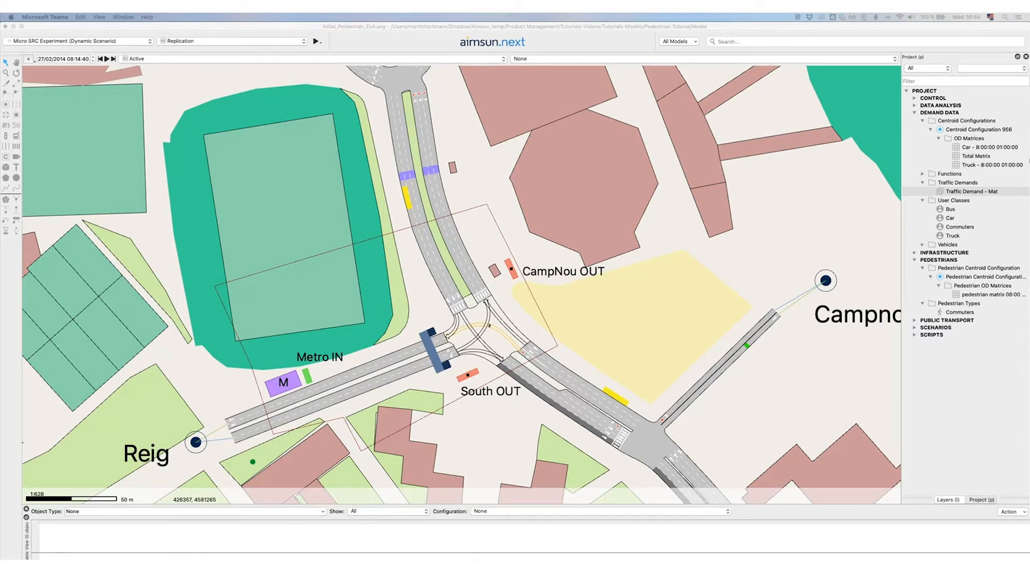
# Add the pedestrian matrix 08:00 01:00 as a demand item to Traffic Demand - Mat and accept.
pyautogui.doubleClick(961, 192)
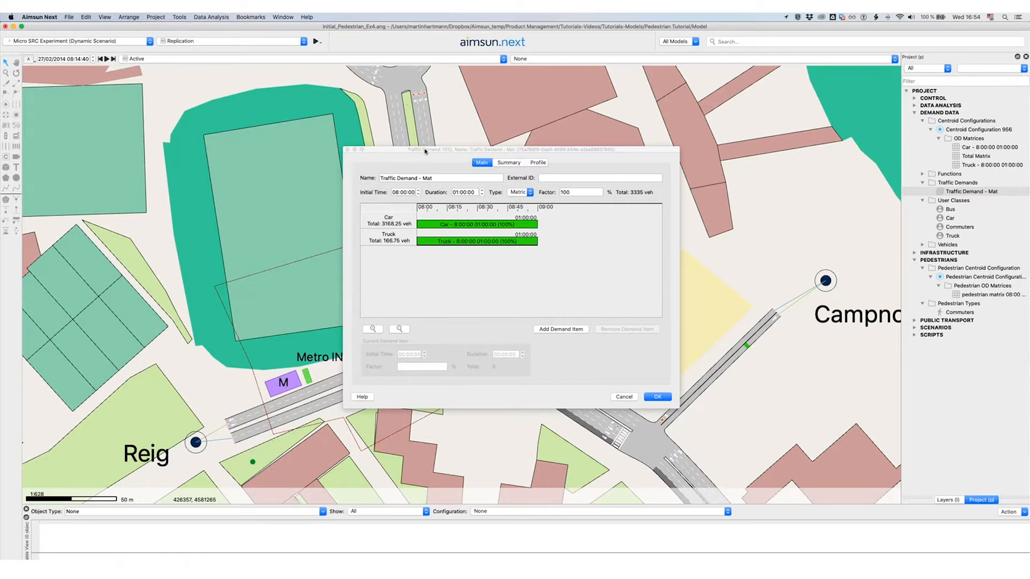
pyautogui.moveTo(425, 151); pyautogui.dragTo(416, 146)
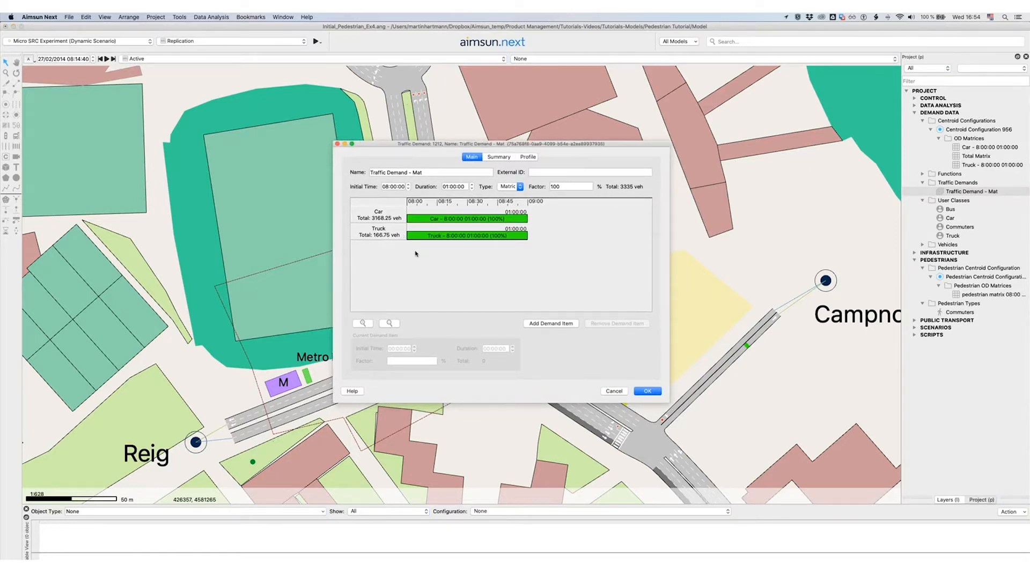
pyautogui.click(562, 324)
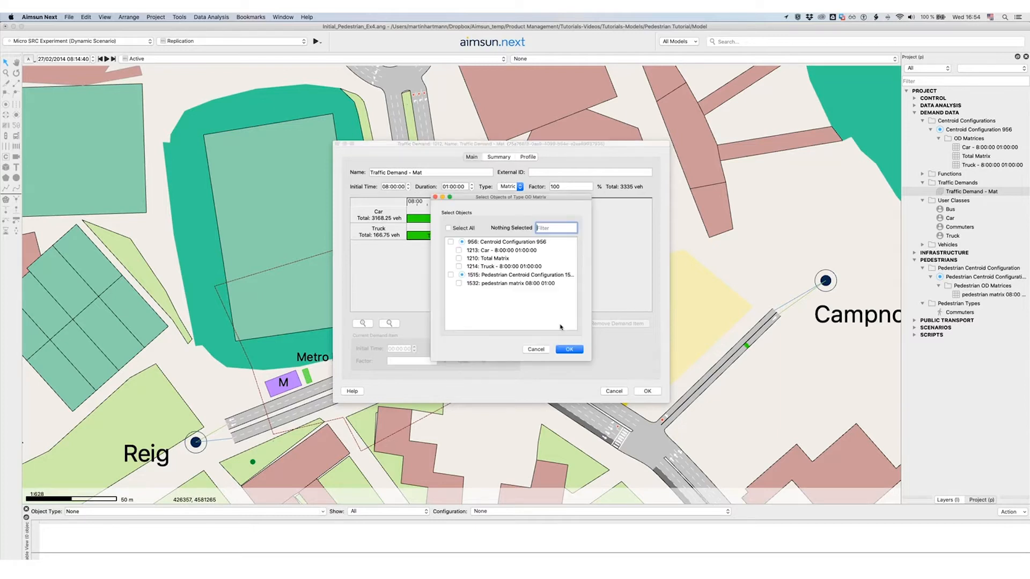
pyautogui.click(458, 283)
pyautogui.click(571, 350)
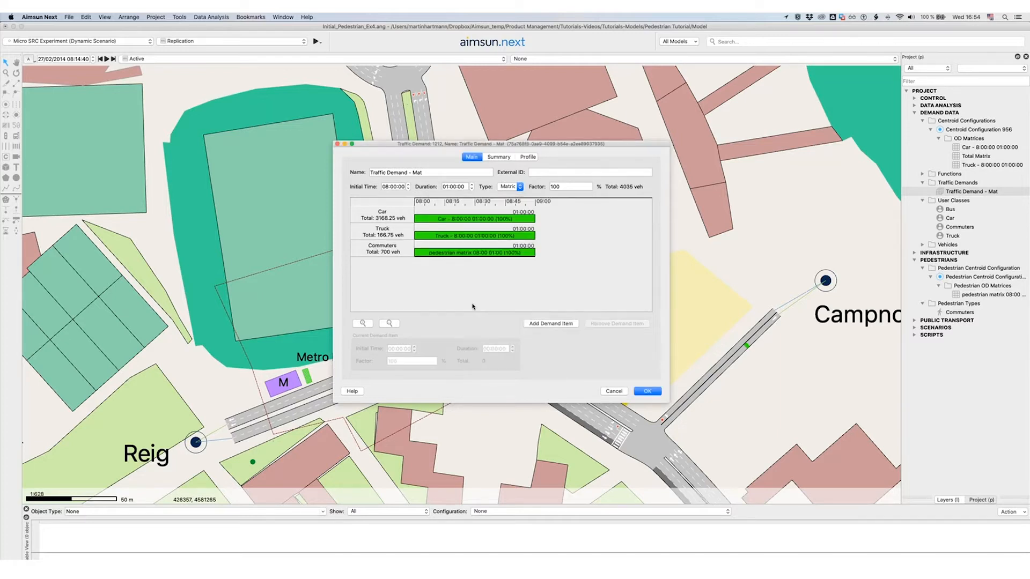
pyautogui.click(648, 392)
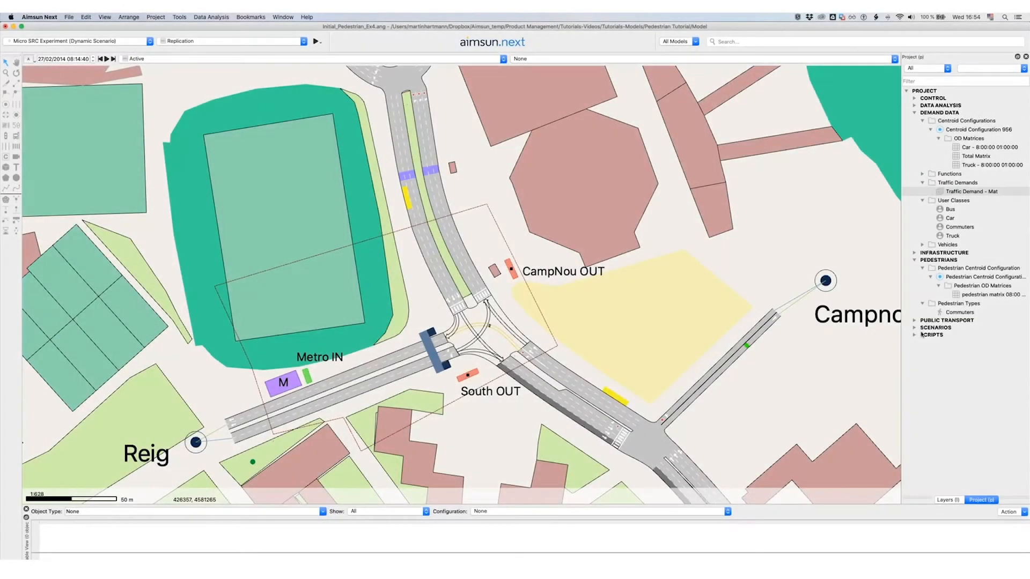
# Run the Micro SRC Experiment's replication as an animated simulation with autorun and show the central junction up close.
pyautogui.click(914, 329)
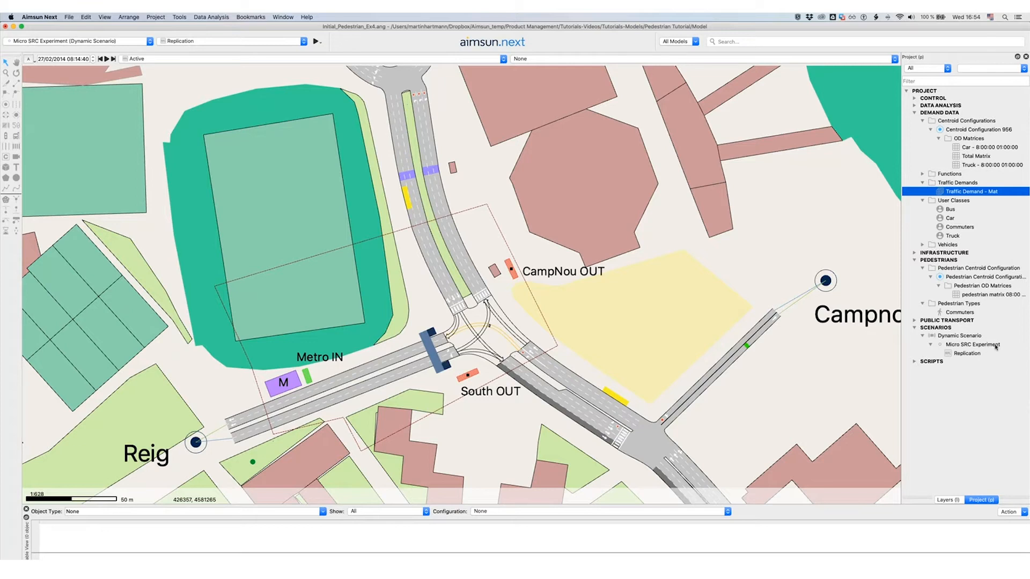
pyautogui.rightClick(967, 354)
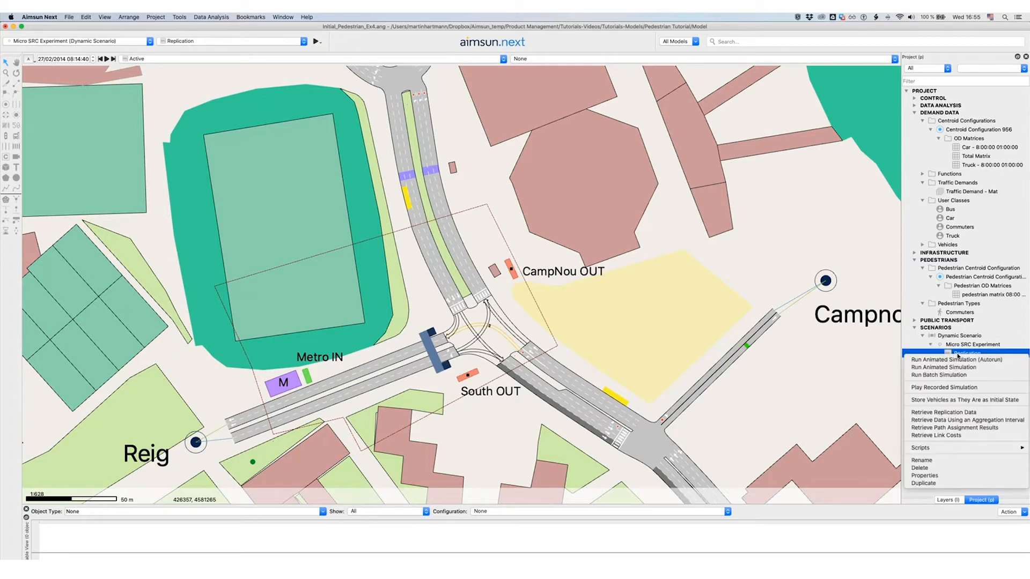
pyautogui.click(974, 360)
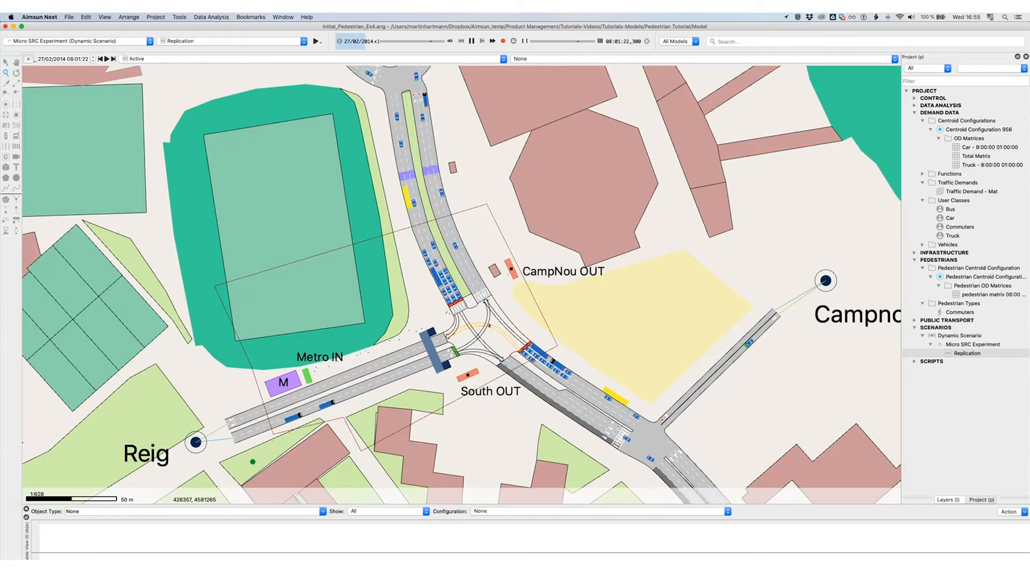
pyautogui.click(460, 319)
pyautogui.click(5, 63)
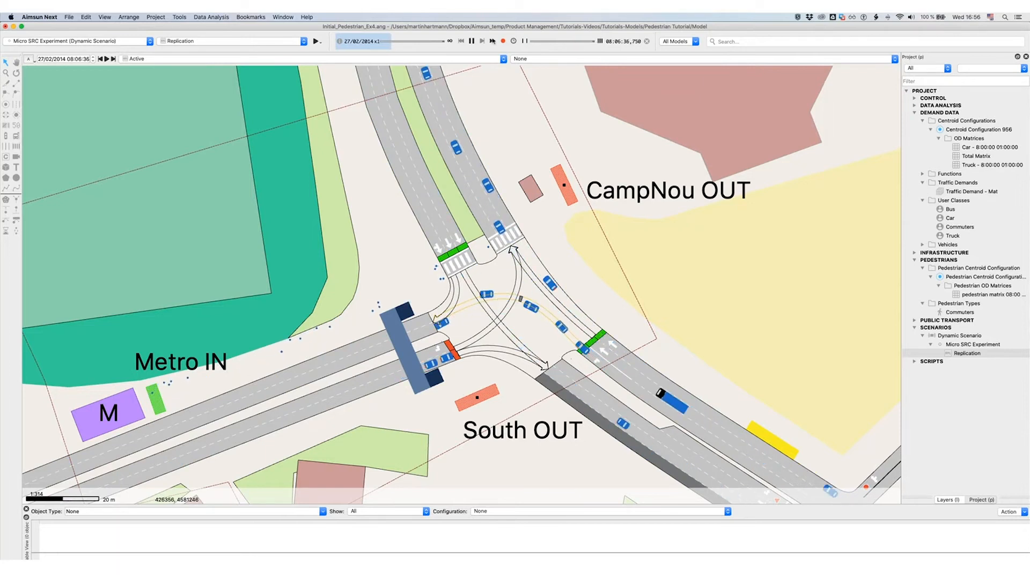
# Pause the simulation and examine which turns and pedestrian crossings the central junction node's signal groups control.
pyautogui.click(471, 42)
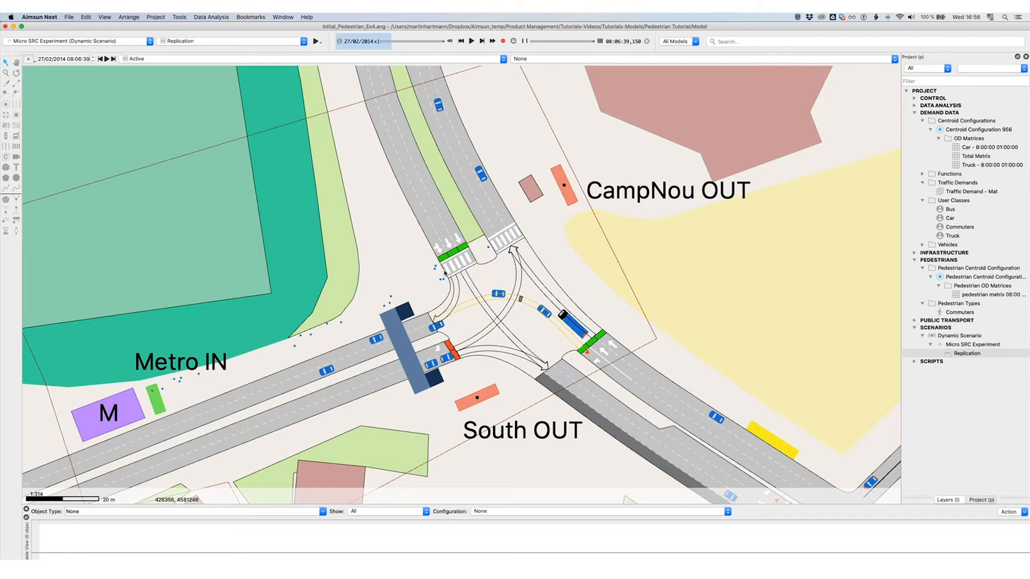
pyautogui.doubleClick(486, 262)
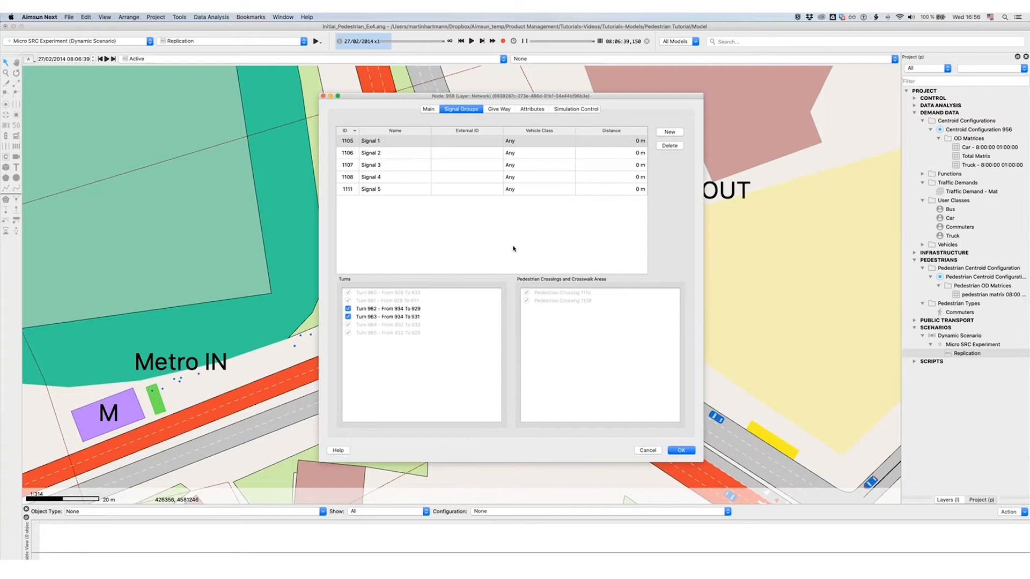
pyautogui.moveTo(406, 99); pyautogui.dragTo(665, 101)
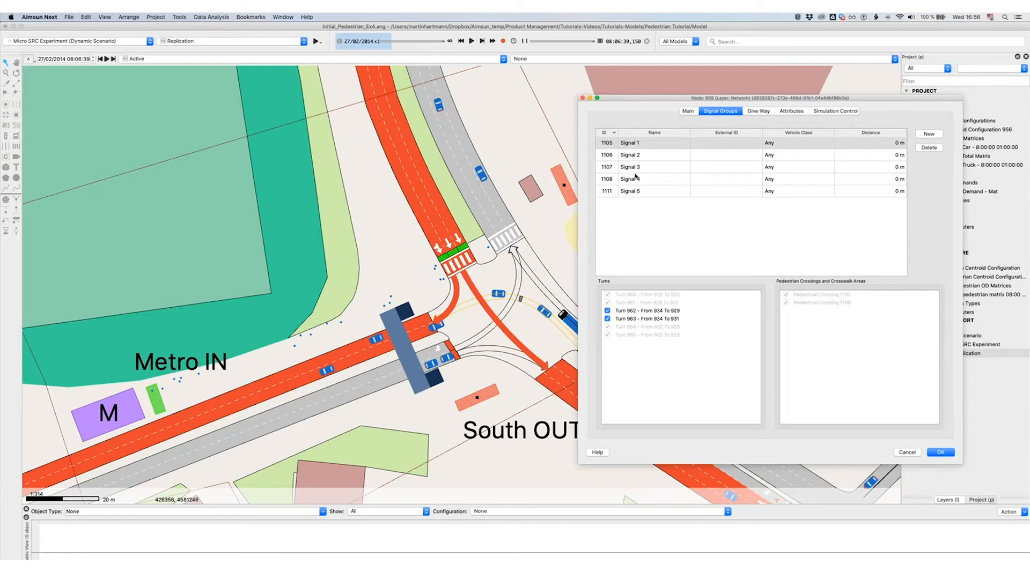
pyautogui.click(643, 157)
pyautogui.click(643, 168)
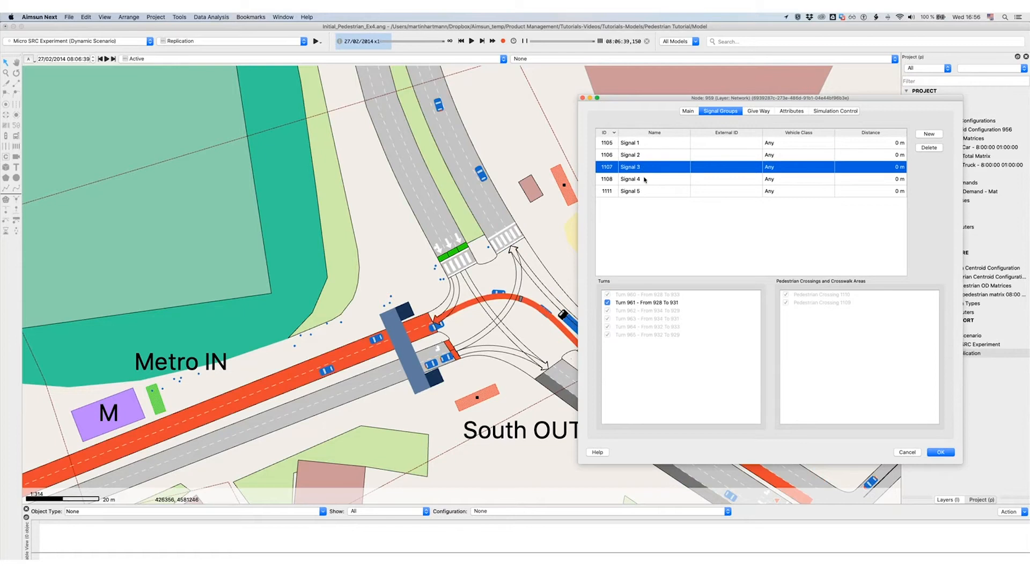
pyautogui.click(644, 180)
pyautogui.click(644, 192)
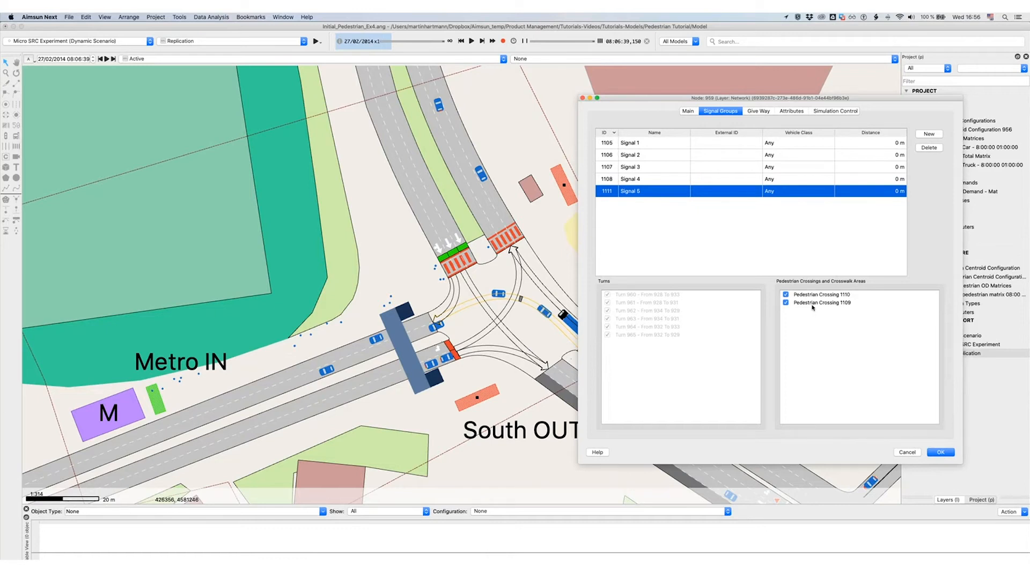
pyautogui.press('Return')
# Open the junction's Control AM plan and examine the signals assigned to phases 1 to 4.
pyautogui.rightClick(530, 255)
pyautogui.moveTo(538, 259)
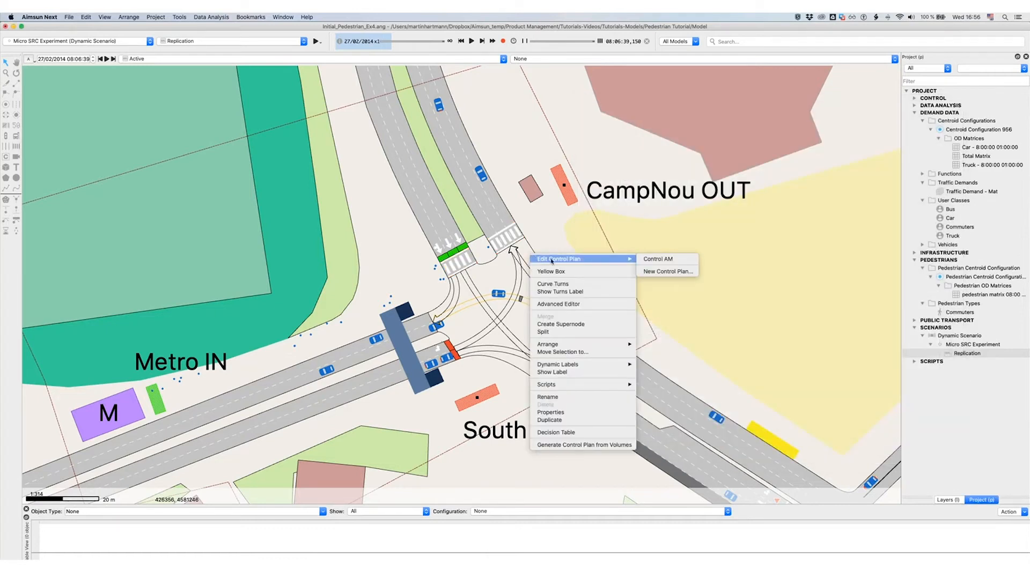
pyautogui.click(659, 260)
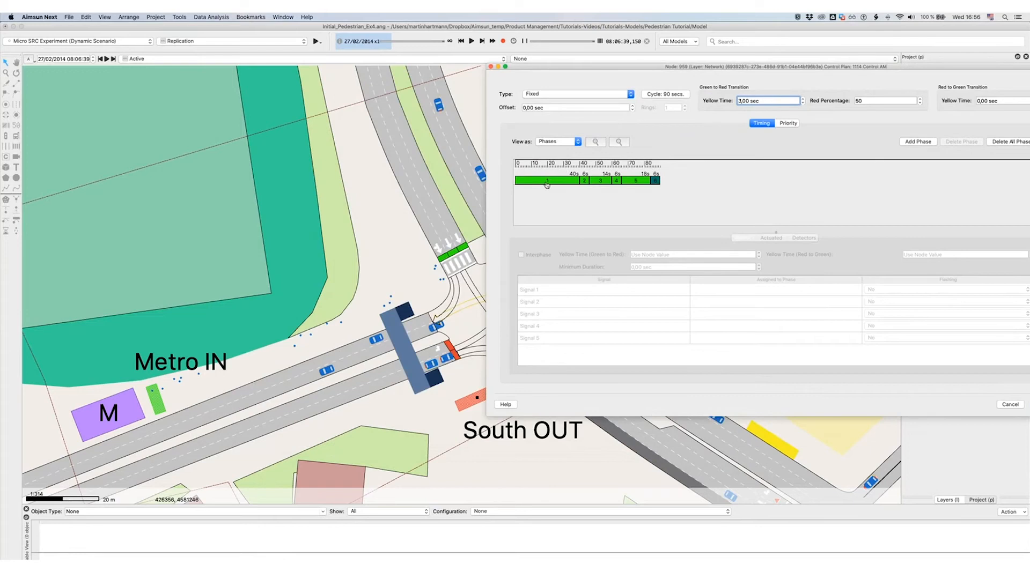
pyautogui.click(545, 184)
pyautogui.click(587, 183)
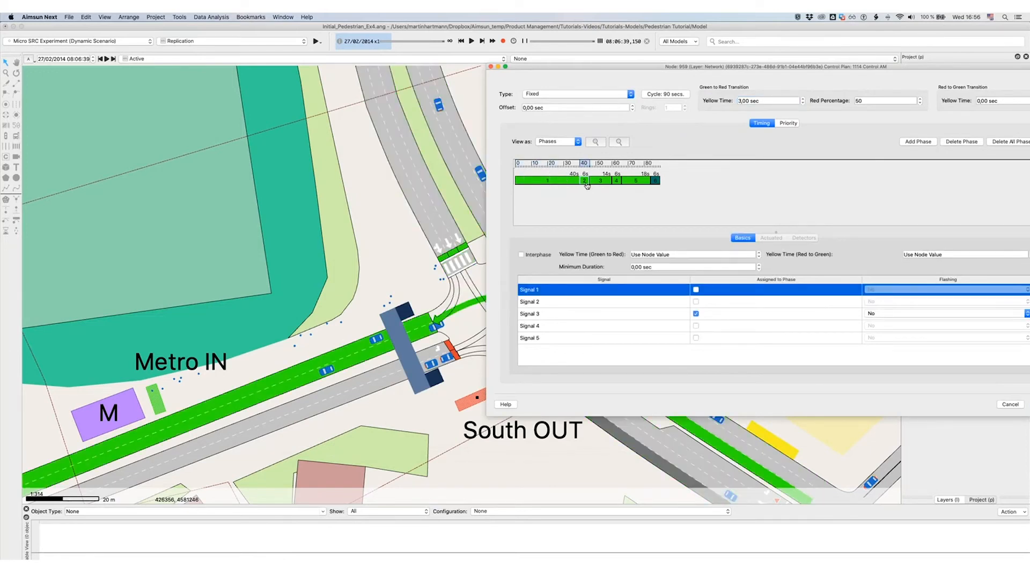
pyautogui.click(597, 185)
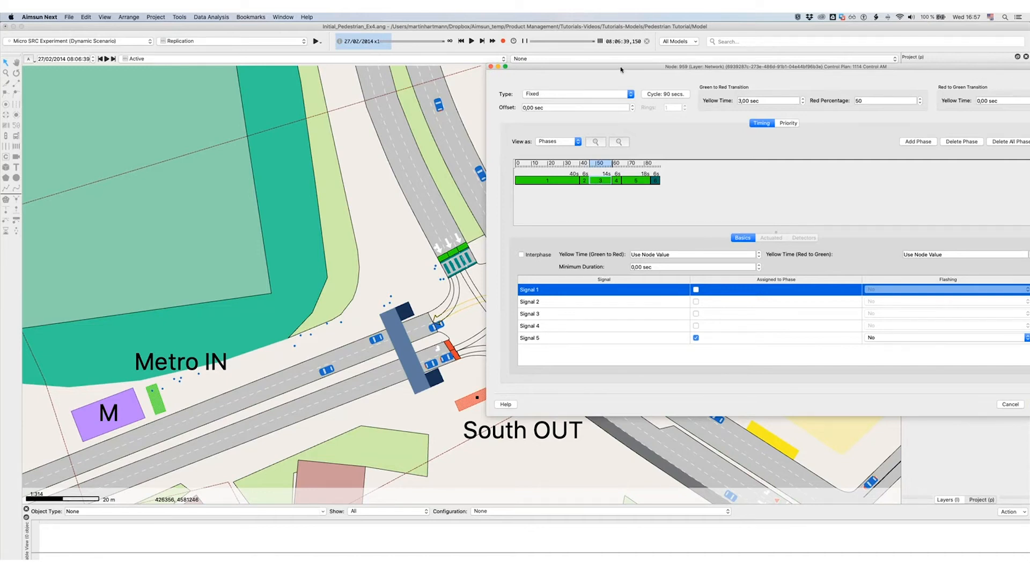
pyautogui.moveTo(621, 70); pyautogui.dragTo(587, 52)
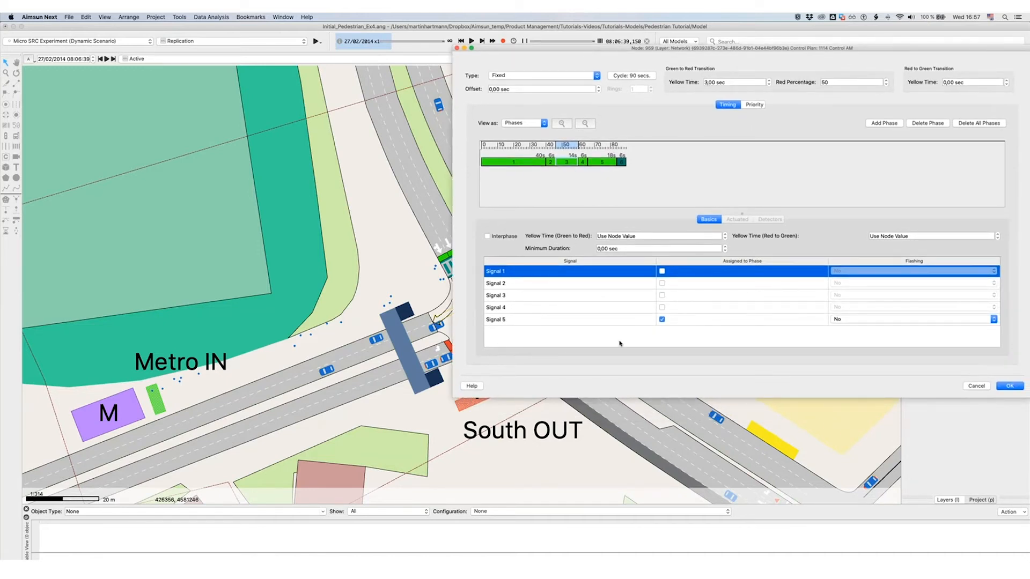
pyautogui.click(582, 163)
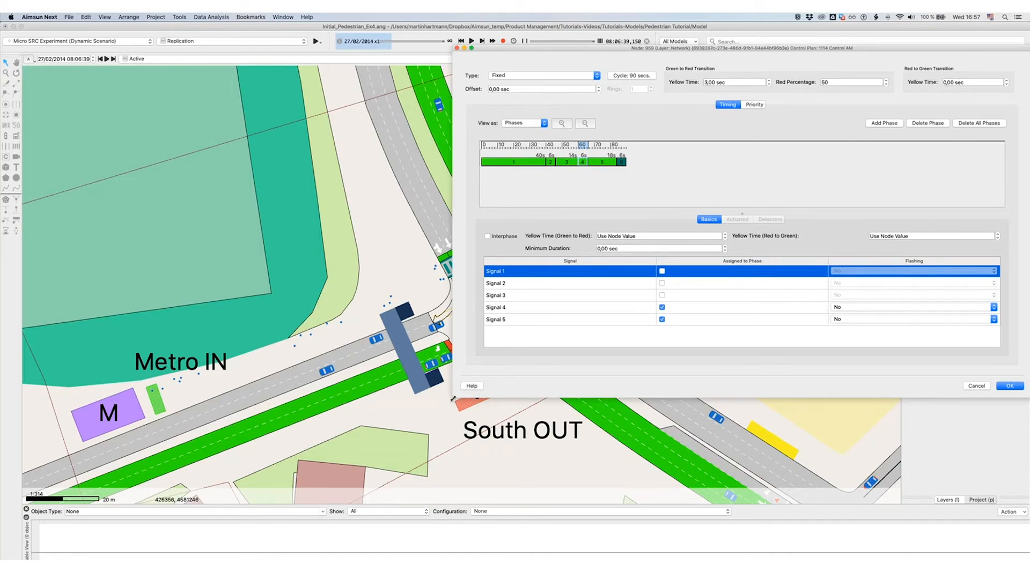
pyautogui.moveTo(453, 398); pyautogui.dragTo(545, 374)
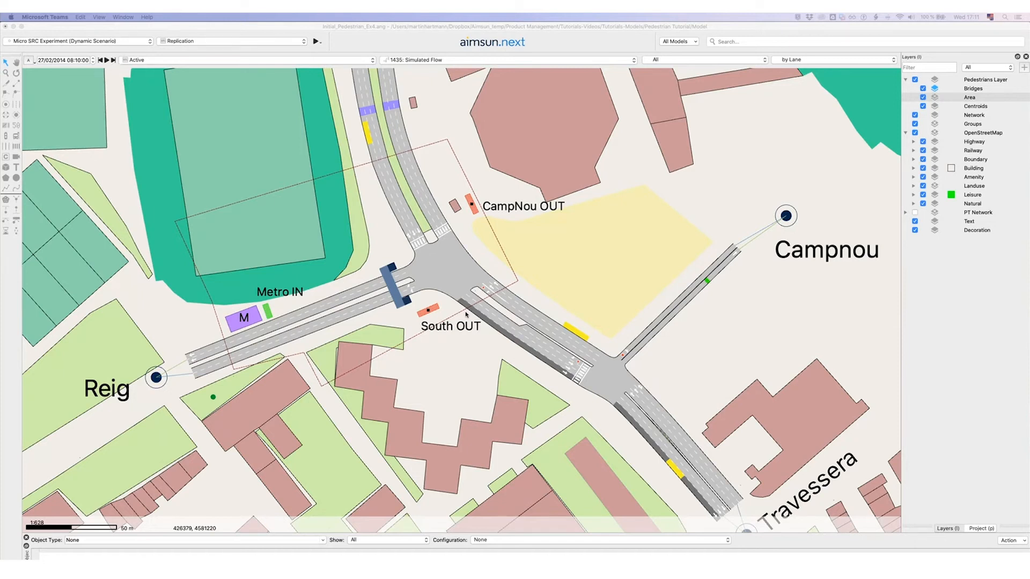
# Enable object editing on the Area layer and select the pedestrian area outline.
pyautogui.click(420, 336)
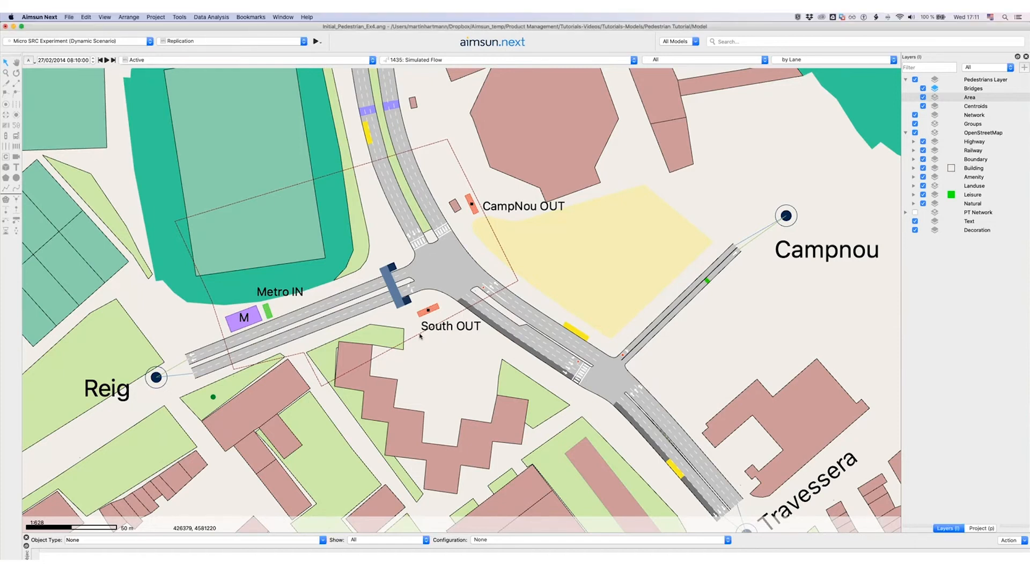
pyautogui.rightClick(972, 98)
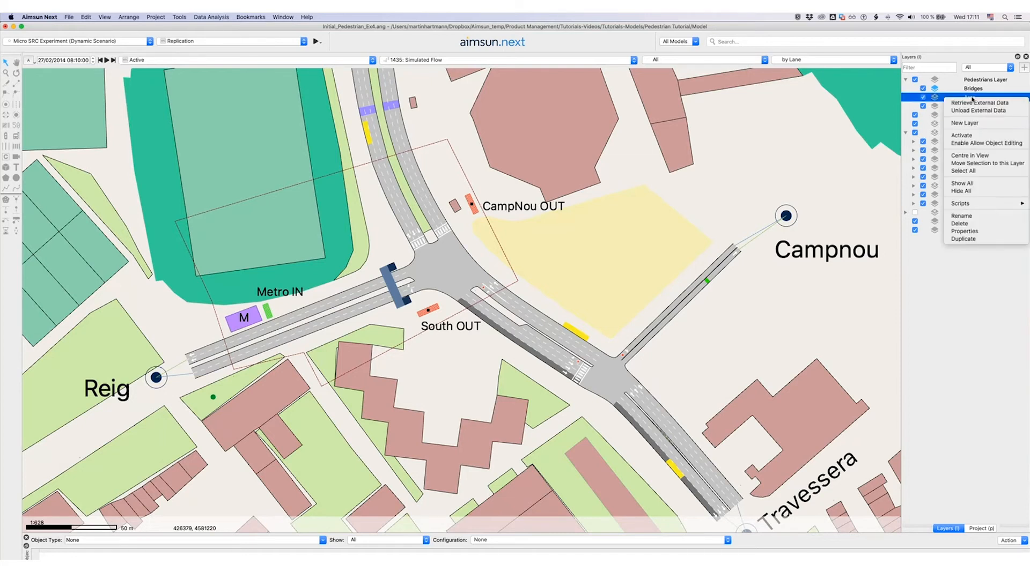
pyautogui.click(1001, 145)
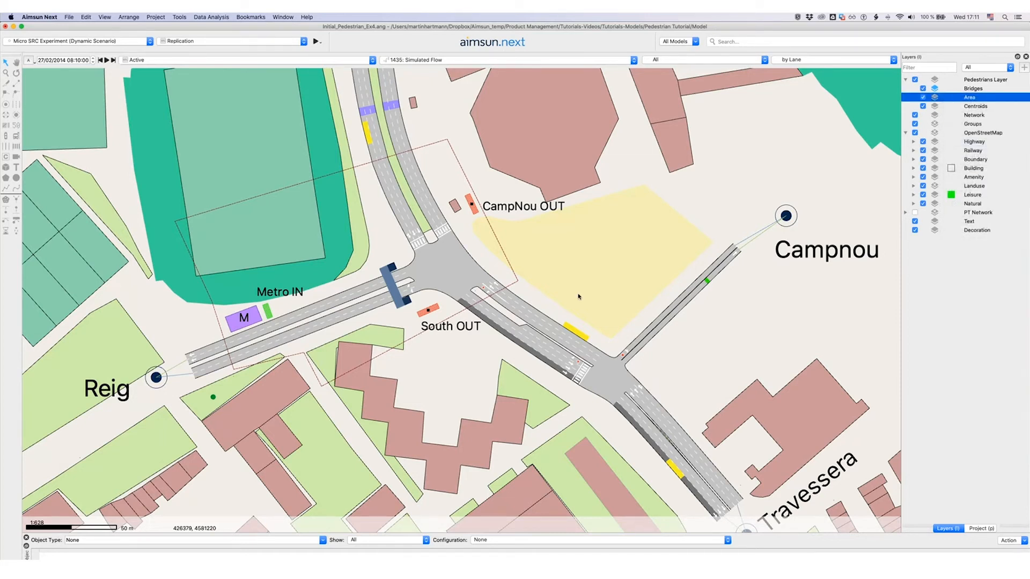
pyautogui.click(418, 337)
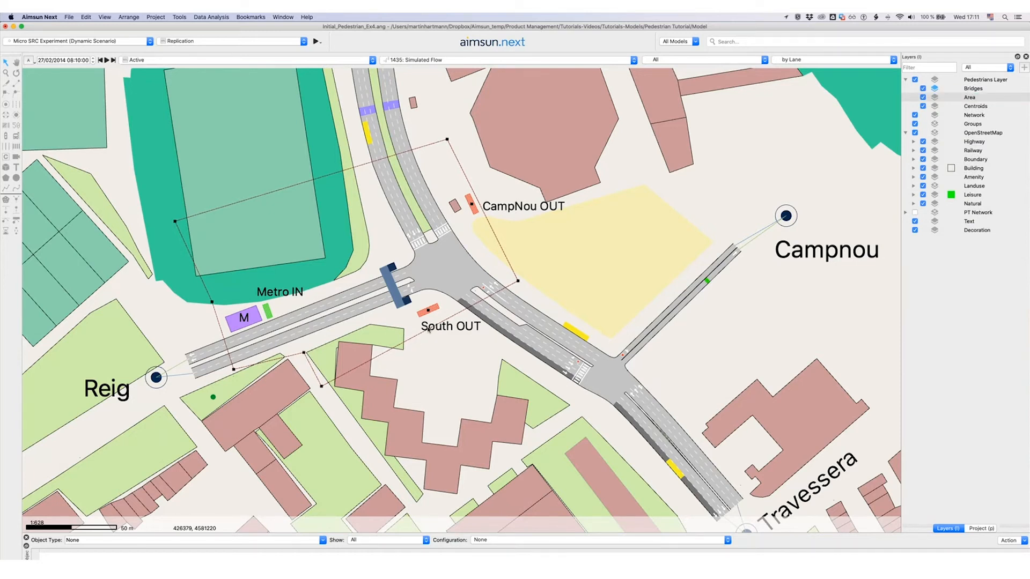
# Add three vertices to the pedestrian area outline, one on its northern edge and two on its southern edge.
pyautogui.click(7, 92)
pyautogui.click(363, 164)
pyautogui.click(469, 308)
pyautogui.click(419, 333)
# Reshape the pedestrian area to reach north past the bus stop and southeast past the second junction to the bus stop near Travessera.
pyautogui.moveTo(447, 140); pyautogui.dragTo(440, 109)
pyautogui.moveTo(362, 165); pyautogui.dragTo(345, 111)
pyautogui.moveTo(440, 109); pyautogui.dragTo(439, 91)
pyautogui.moveTo(518, 280); pyautogui.dragTo(720, 432)
pyautogui.moveTo(468, 307); pyautogui.dragTo(680, 499)
pyautogui.moveTo(719, 434); pyautogui.dragTo(742, 443)
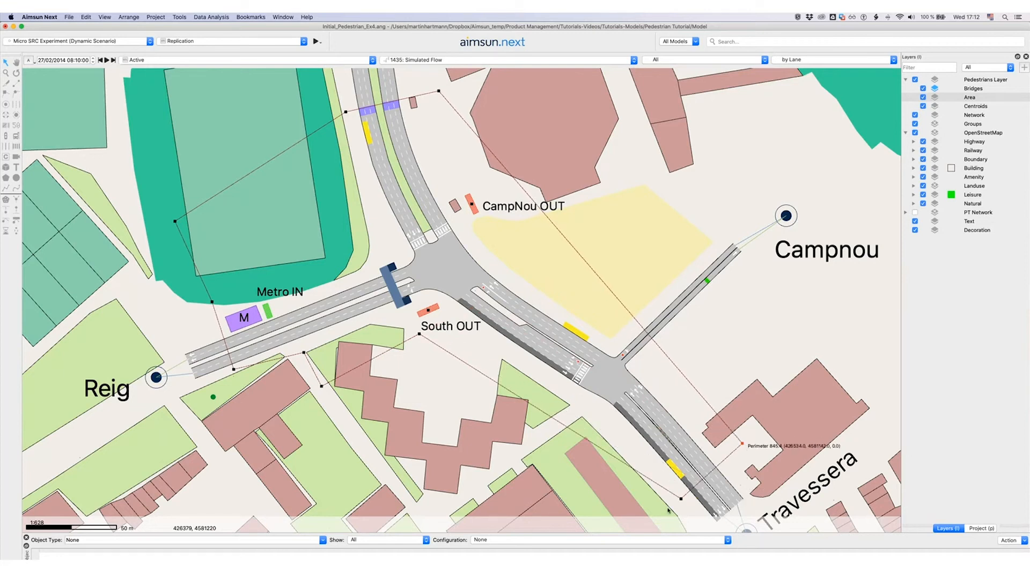
pyautogui.moveTo(681, 499); pyautogui.dragTo(681, 504)
pyautogui.moveTo(420, 336); pyautogui.dragTo(420, 340)
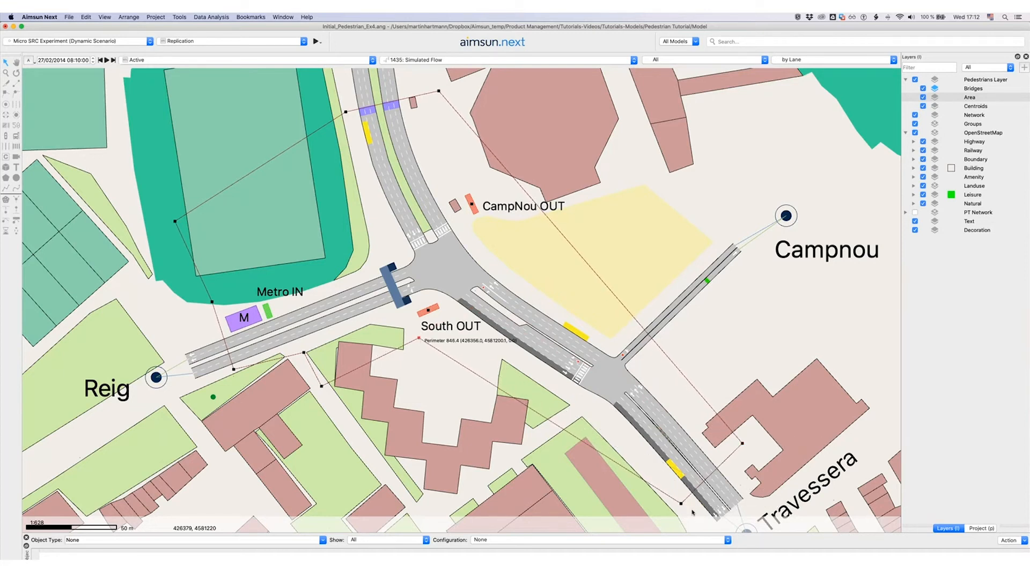
# Disable object editing on the Area layer and make the Centroids layer active.
pyautogui.rightClick(963, 100)
pyautogui.click(987, 146)
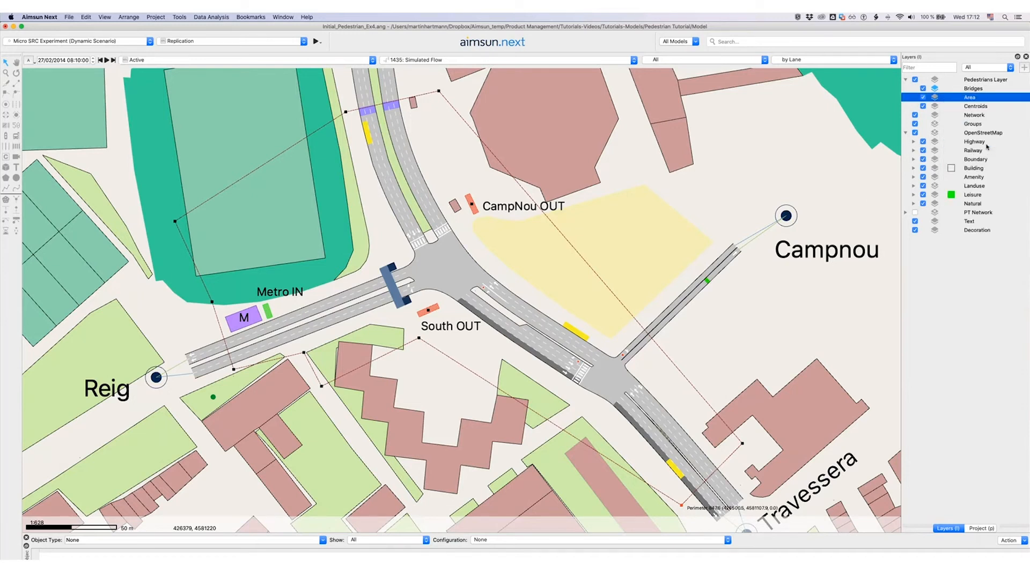
pyautogui.rightClick(971, 106)
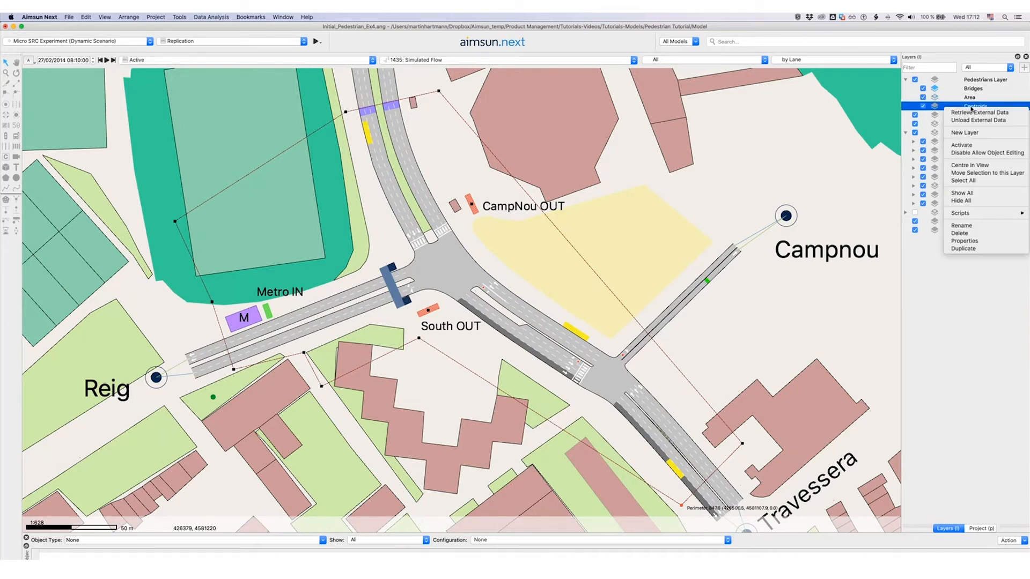
pyautogui.click(961, 145)
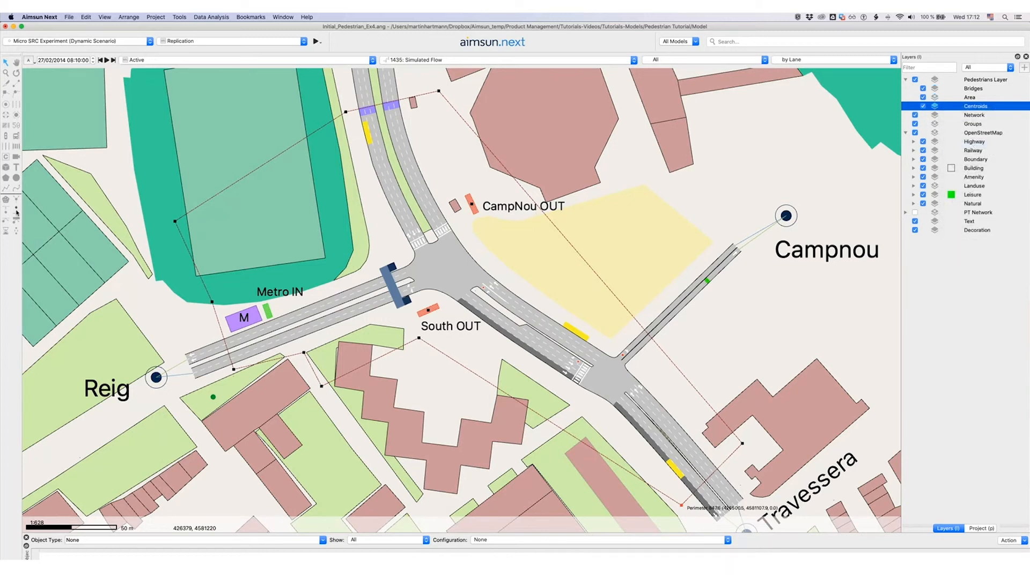
# Draw a pedestrian exit about 7 by 3 m beside the bus stop near Travessera and name it Corts OUT.
pyautogui.moveTo(671, 494); pyautogui.dragTo(681, 485)
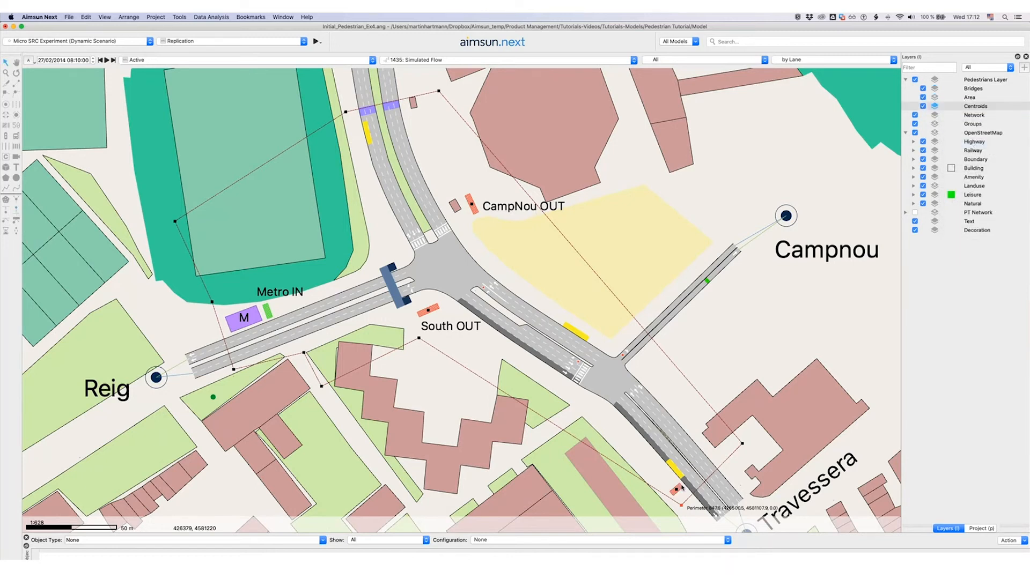
pyautogui.doubleClick(680, 488)
pyautogui.click(413, 193)
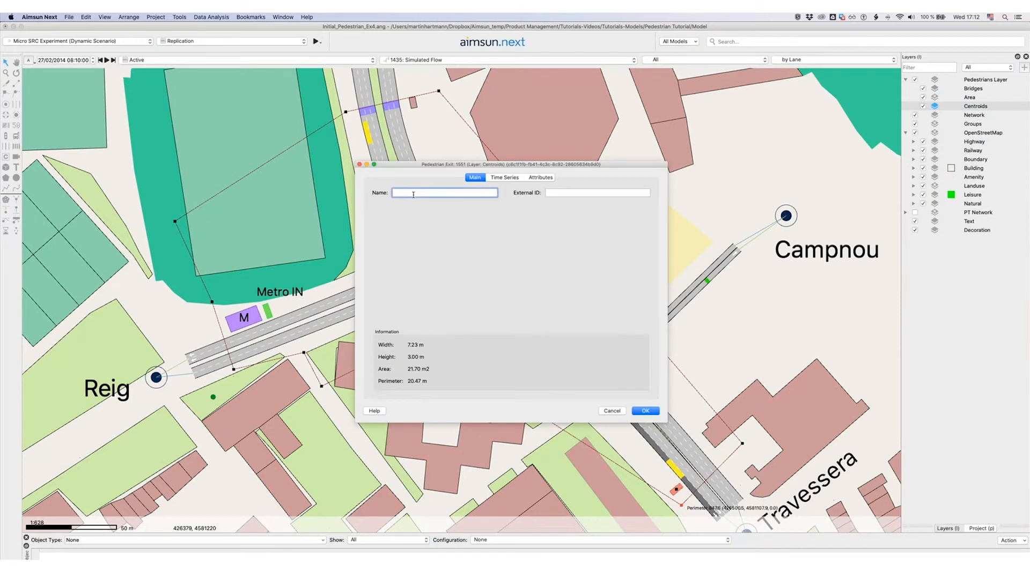
pyautogui.write('Corts Ou')
pyautogui.click(646, 412)
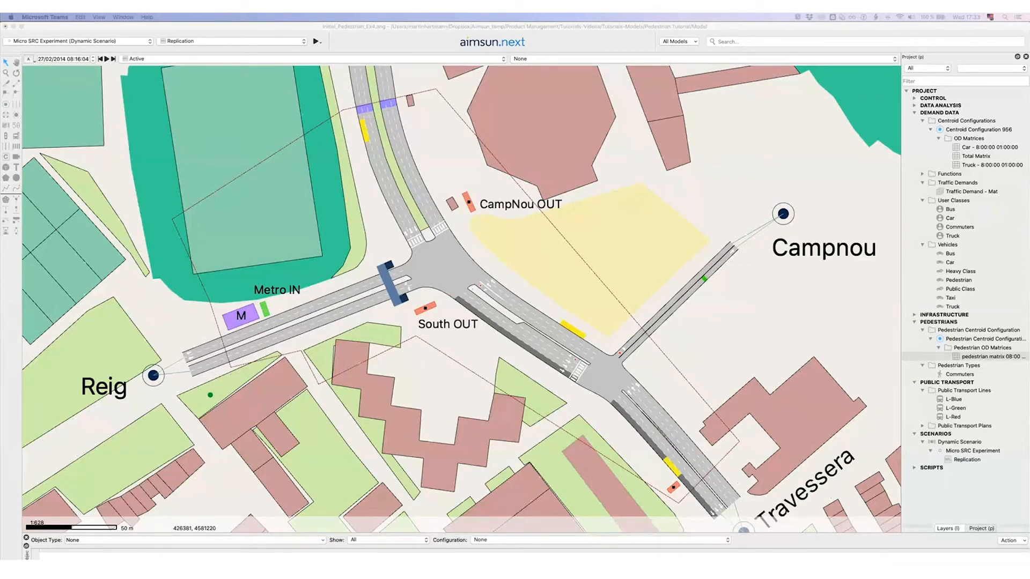
# Set the trips from Metro IN to Corts OUT to 300 in the pedestrian matrix 08:00 01:00 and accept.
pyautogui.doubleClick(968, 356)
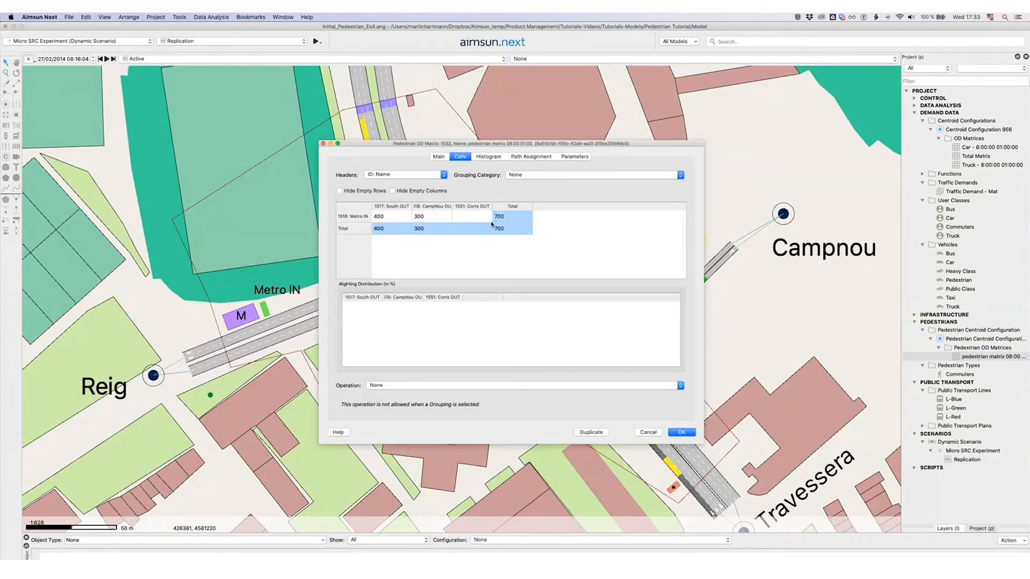
pyautogui.click(462, 218)
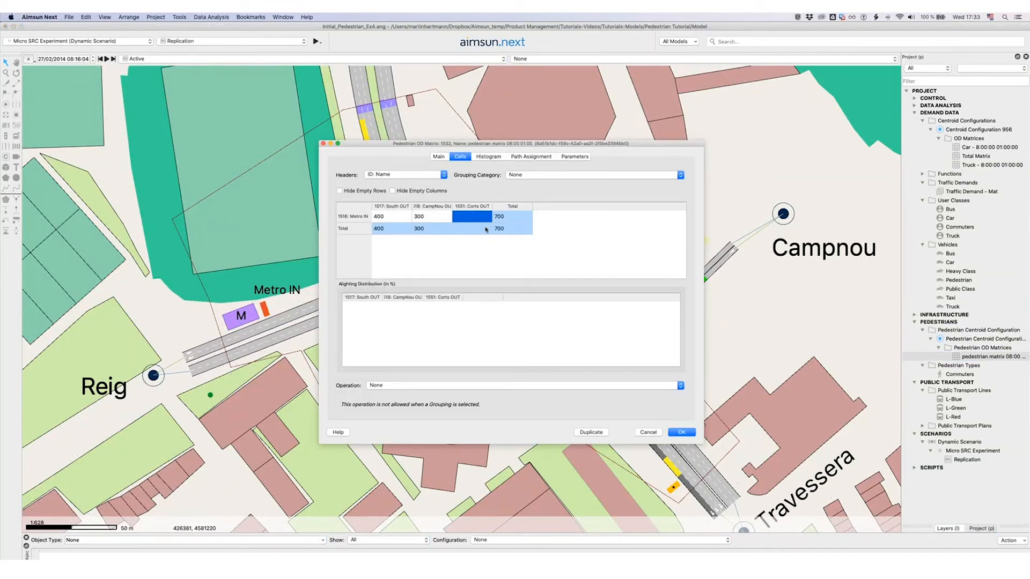
pyautogui.write('300')
pyautogui.press('Return')
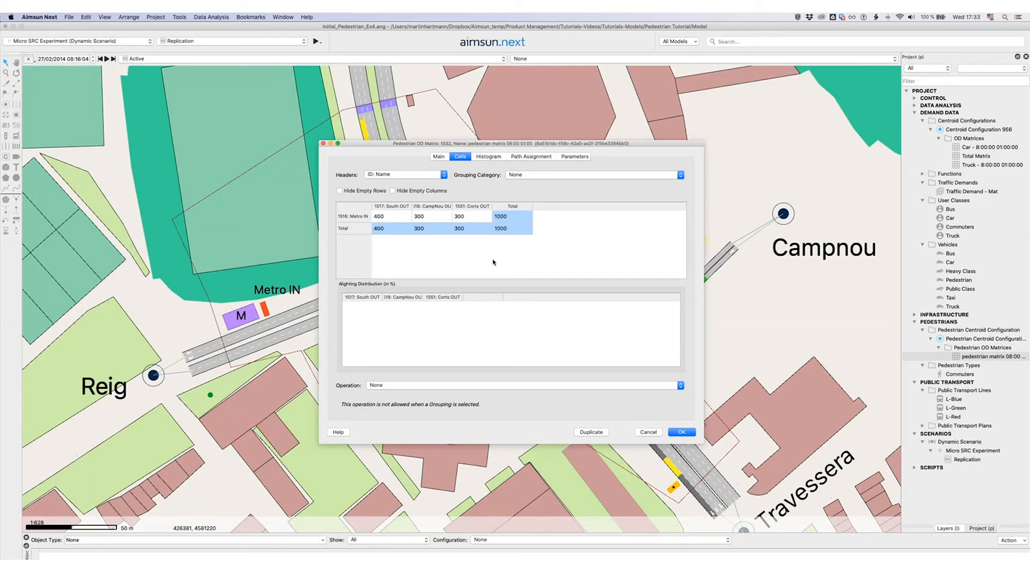
pyautogui.click(681, 432)
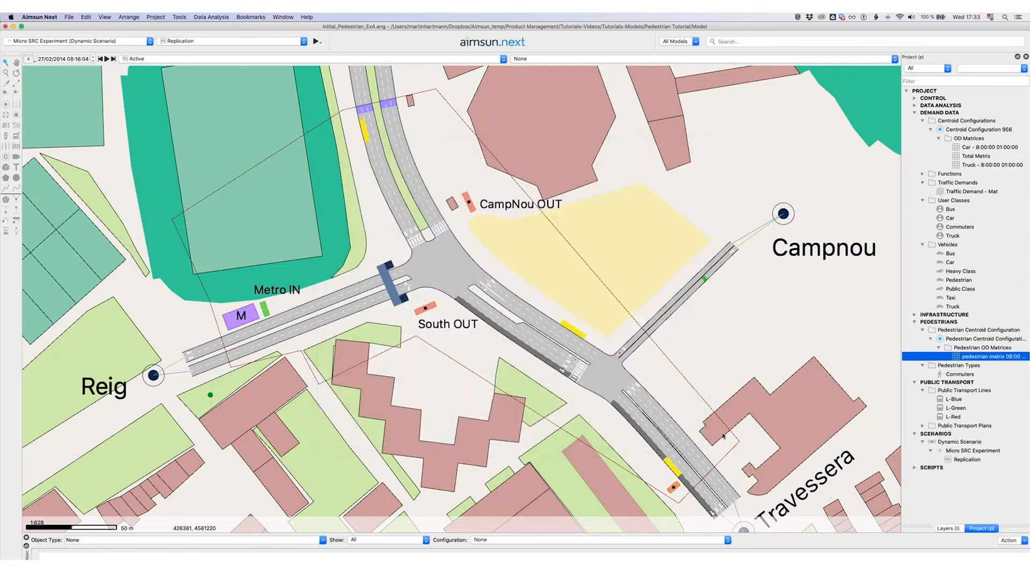
# Enable Dynamic Public Transport Assignment for pedestrians in the Micro SRC Experiment's behaviour settings and accept.
pyautogui.doubleClick(973, 452)
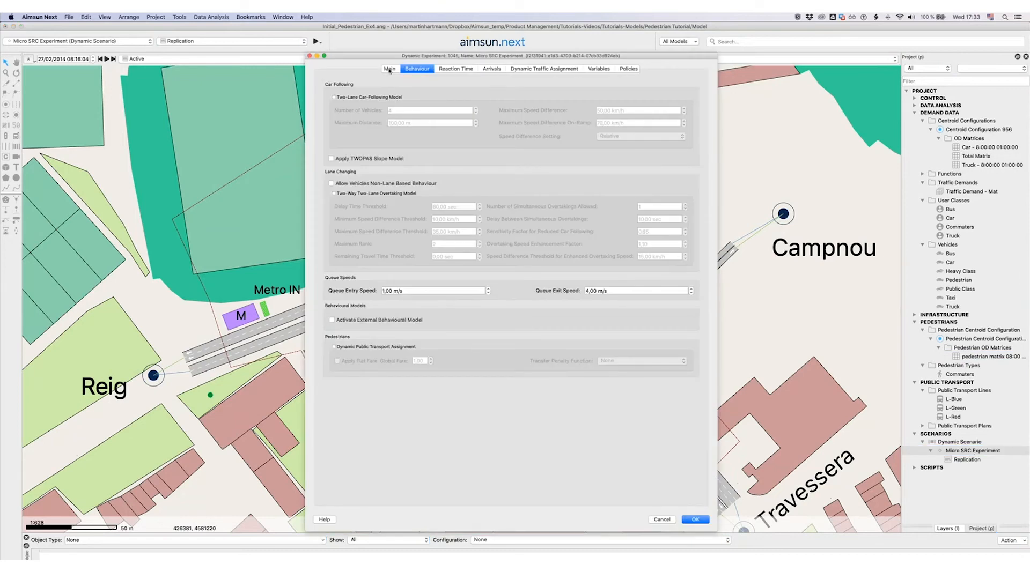
pyautogui.click(389, 70)
pyautogui.click(417, 70)
pyautogui.click(334, 348)
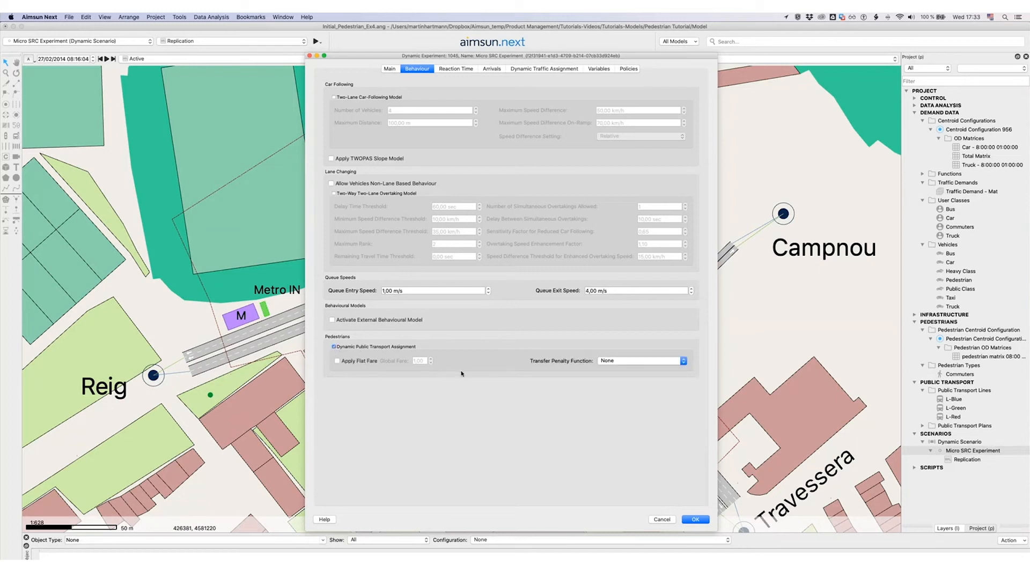
pyautogui.click(693, 519)
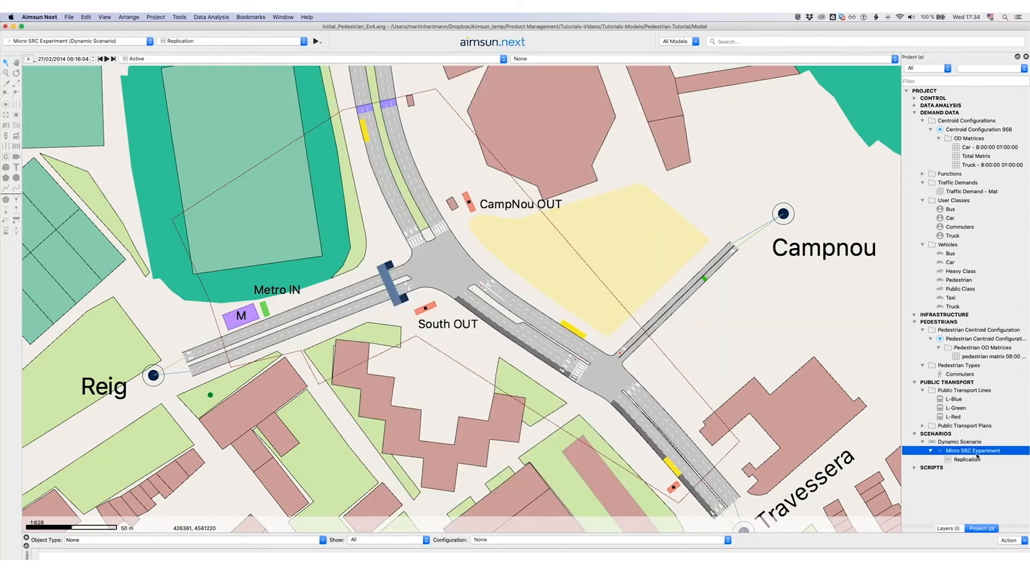
# Run the Micro SRC Experiment's replication as an animated simulation, watch the pedestrians, and stop the run.
pyautogui.rightClick(973, 460)
pyautogui.click(941, 328)
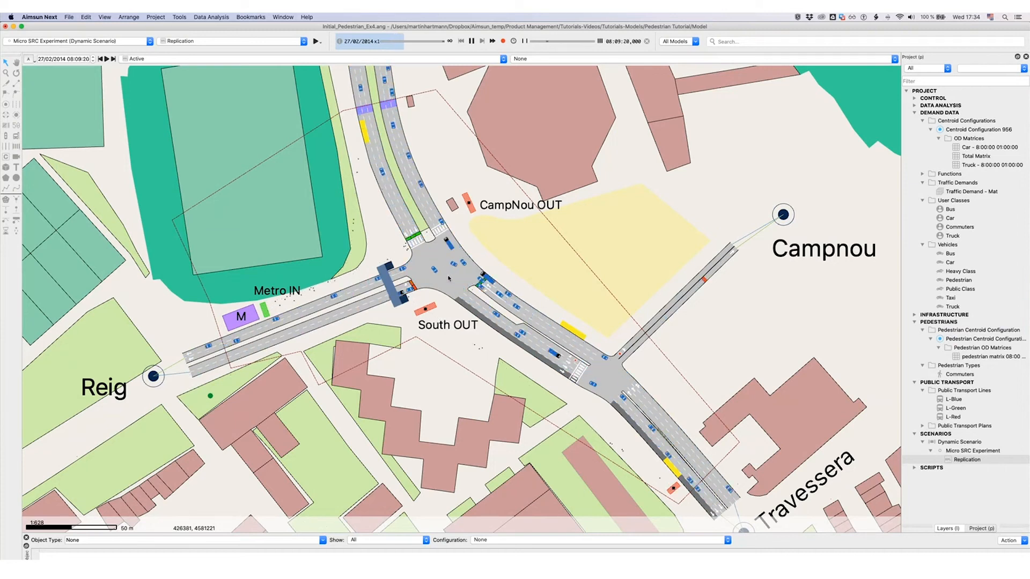
pyautogui.click(646, 42)
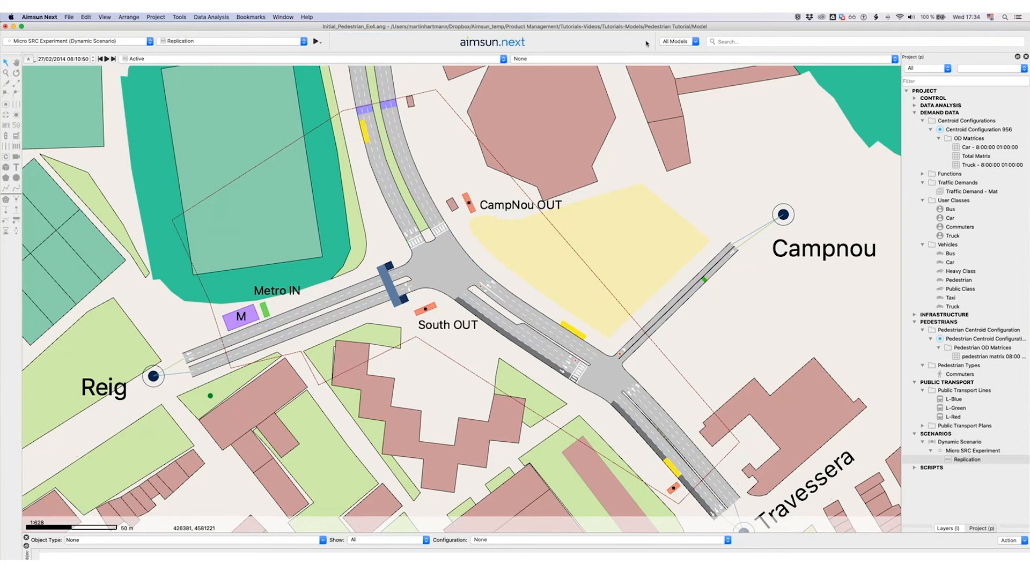
# Set the time interval between departures on public transport line L-Blue's Work Day timetable to 00:03:00 and accept.
pyautogui.doubleClick(953, 401)
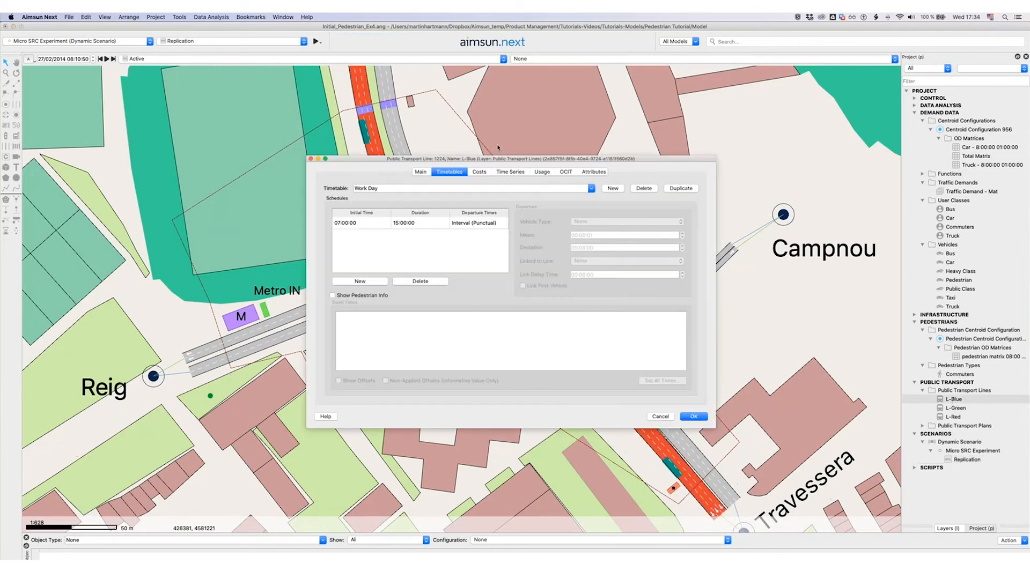
pyautogui.moveTo(501, 162); pyautogui.dragTo(644, 114)
pyautogui.doubleClick(571, 177)
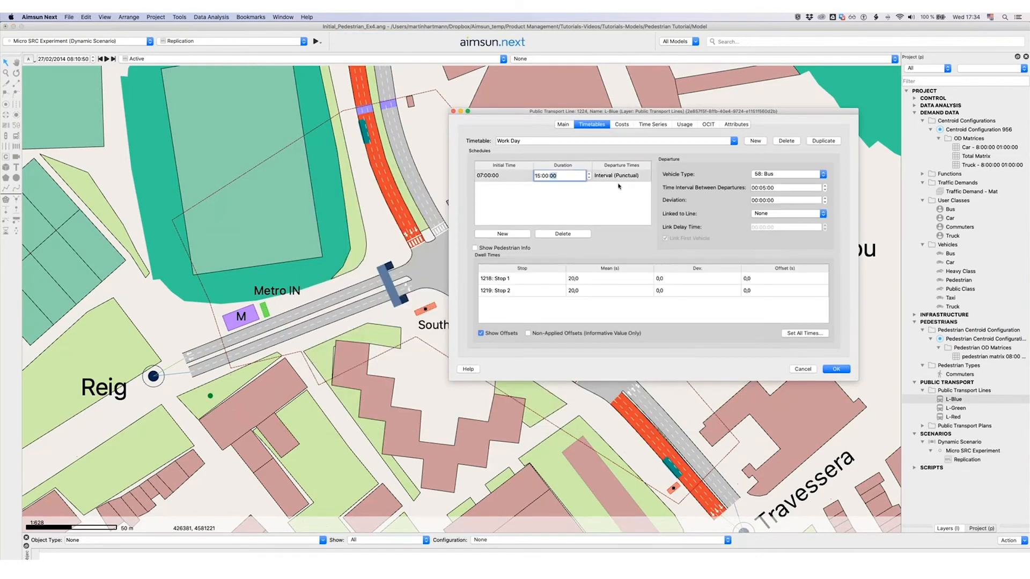
pyautogui.click(764, 188)
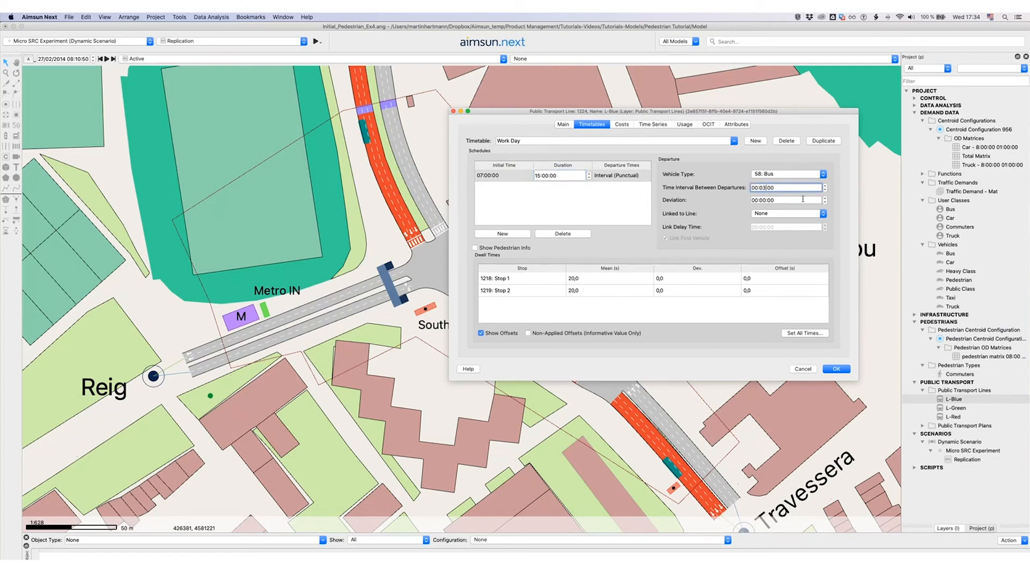
pyautogui.click(835, 368)
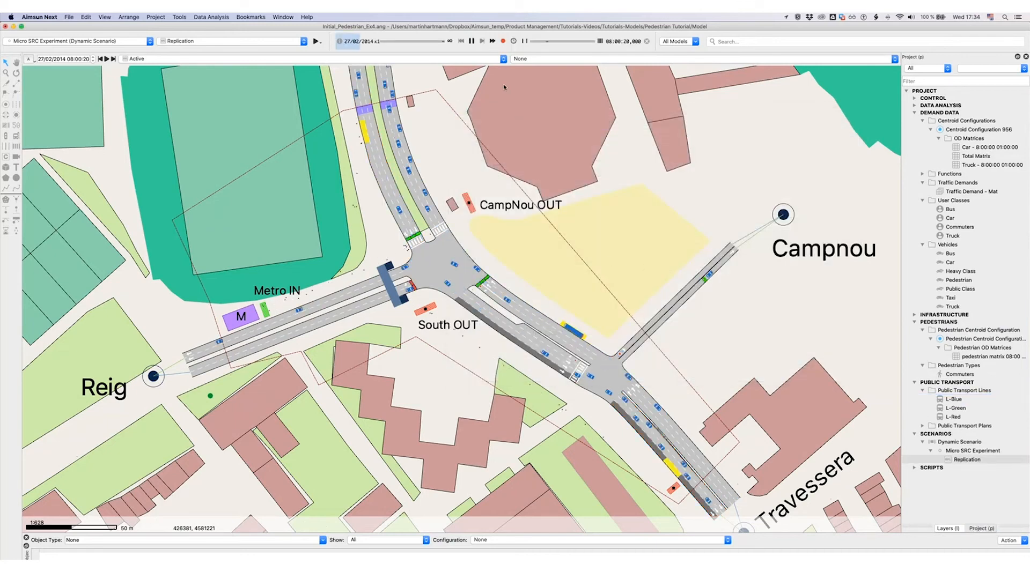
# Run the replication's animated simulation, adjust its playback speed, watch the buses and pedestrians, and stop it.
pyautogui.moveTo(547, 42); pyautogui.dragTo(591, 44)
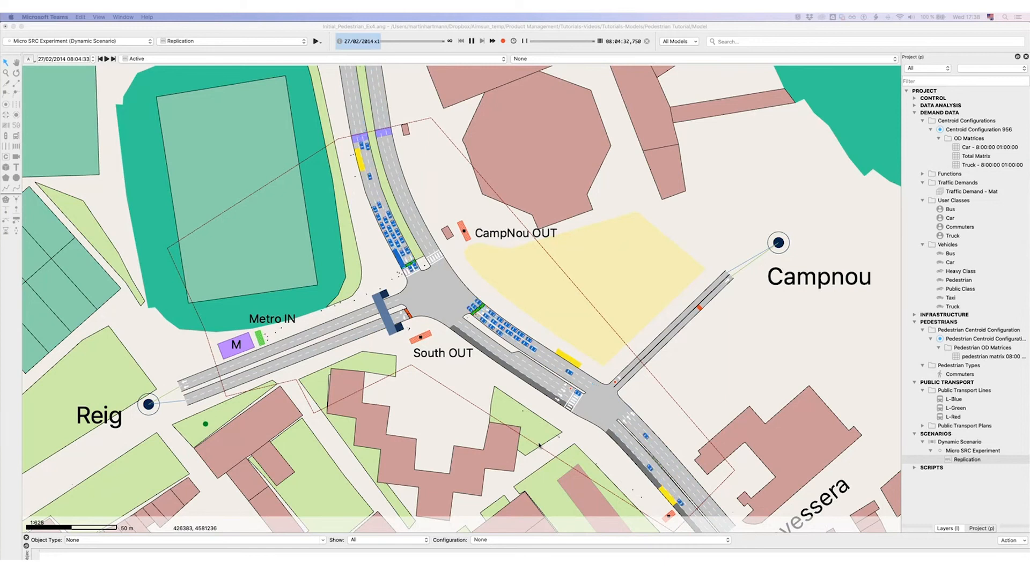
pyautogui.click(647, 41)
# Allow object editing on the OpenStreetMap layer.
pyautogui.click(941, 528)
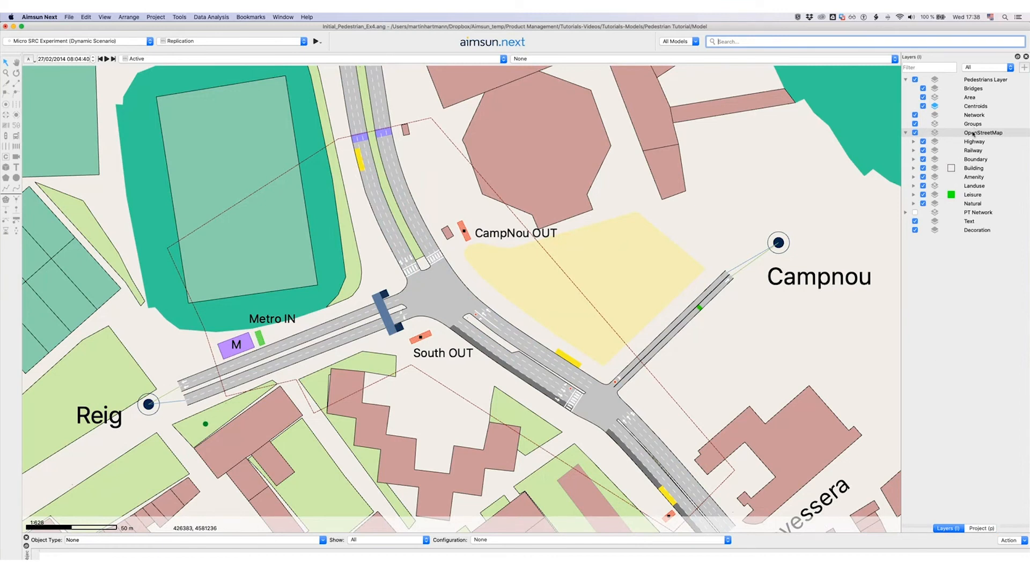
pyautogui.rightClick(974, 134)
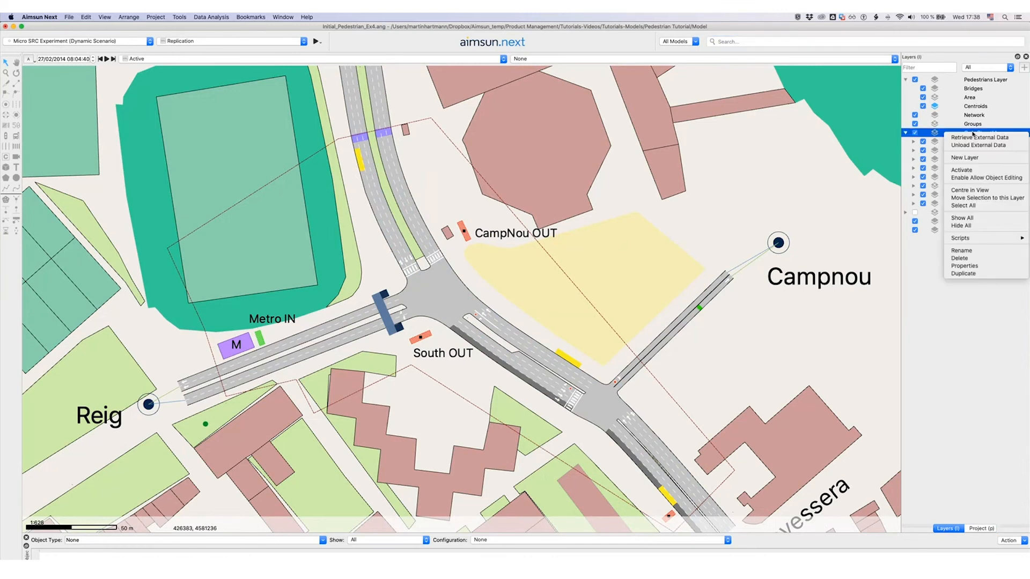
pyautogui.click(988, 178)
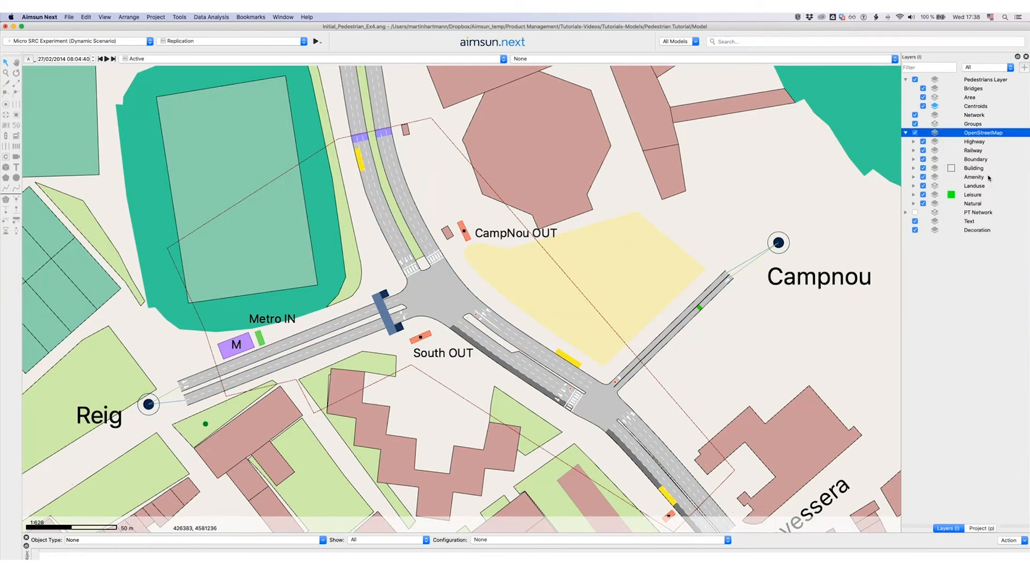
# Inspect the properties of the zigzag building south of South OUT and of the adjoining triangular garden, closing both unchanged.
pyautogui.doubleClick(513, 443)
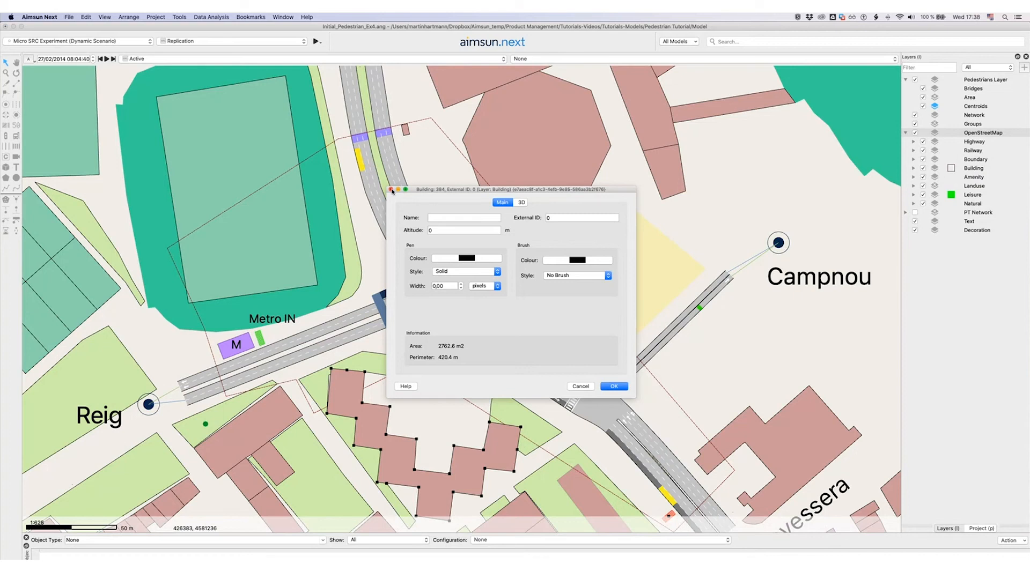
pyautogui.click(391, 189)
pyautogui.click(530, 450)
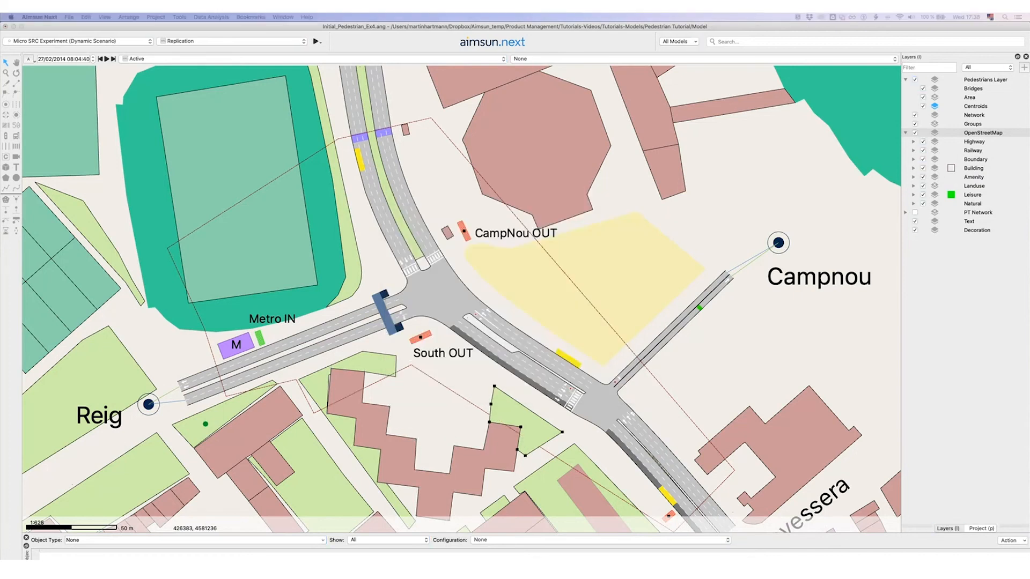
pyautogui.moveTo(701, 182); pyautogui.dragTo(505, 185)
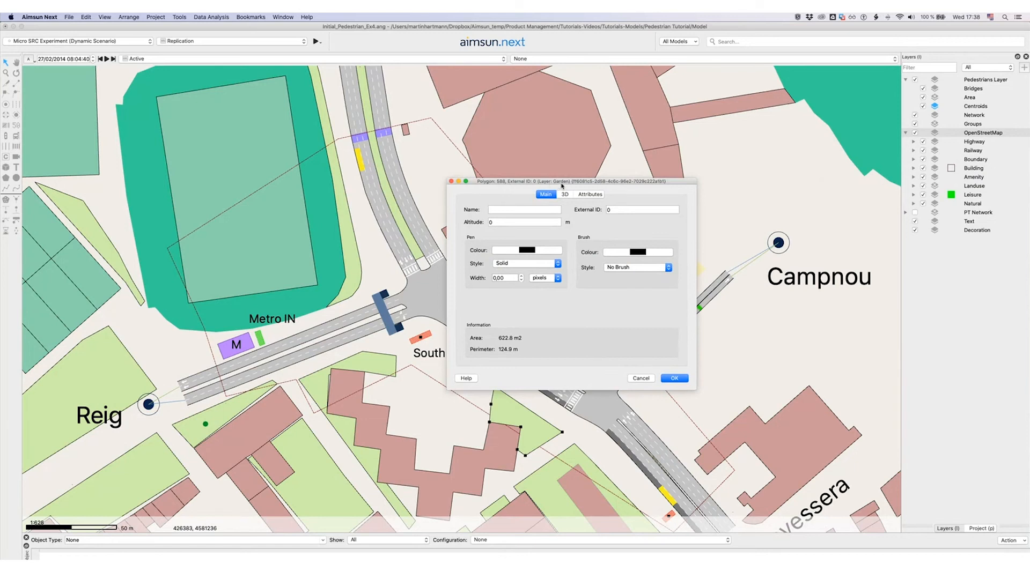
pyautogui.click(452, 182)
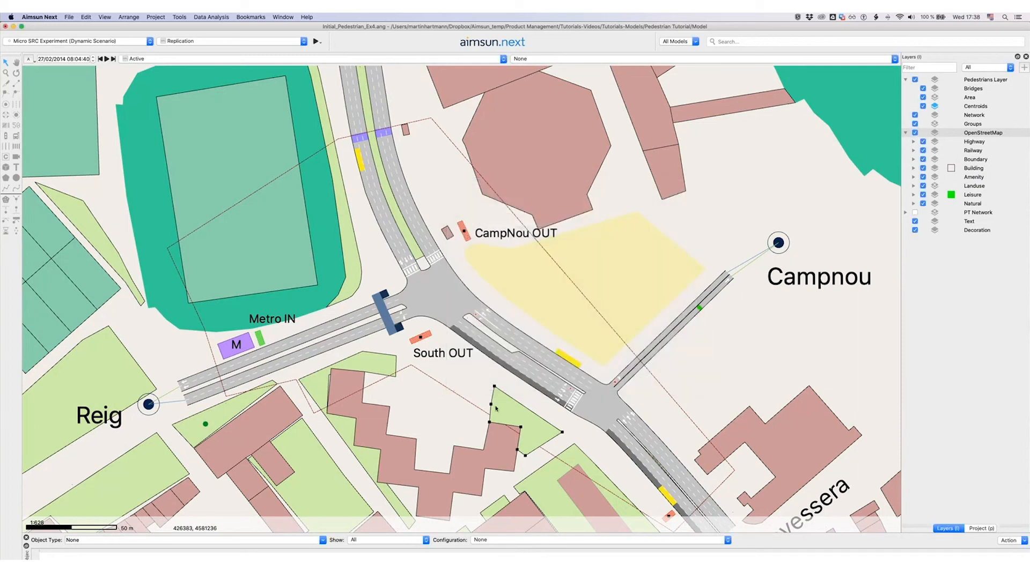
# Generate pedestrian obstacles from the triangular garden, the green area near the Travessera bus stop, and the green strip beside the sports ground.
pyautogui.rightClick(539, 433)
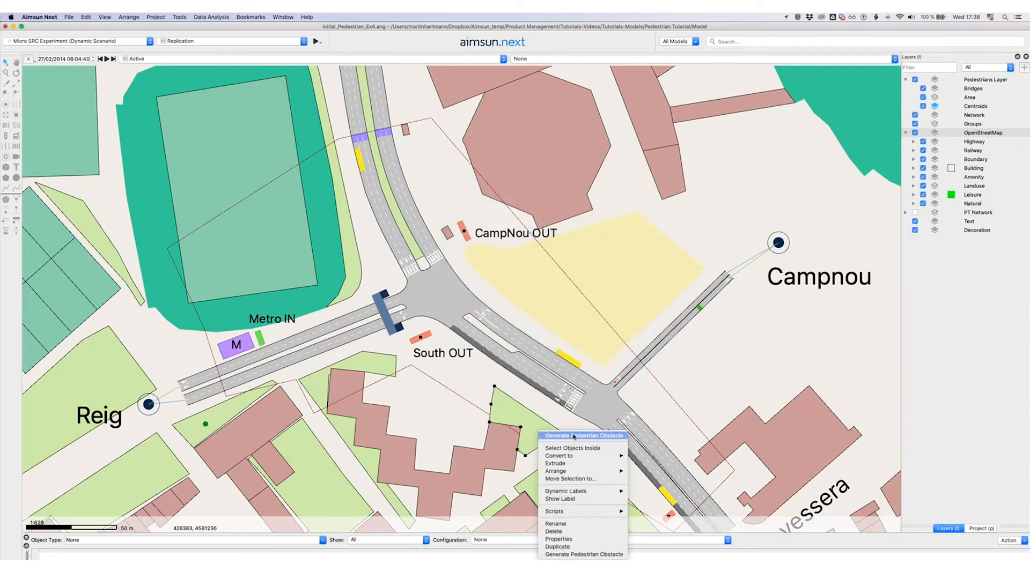
pyautogui.moveTo(590, 459)
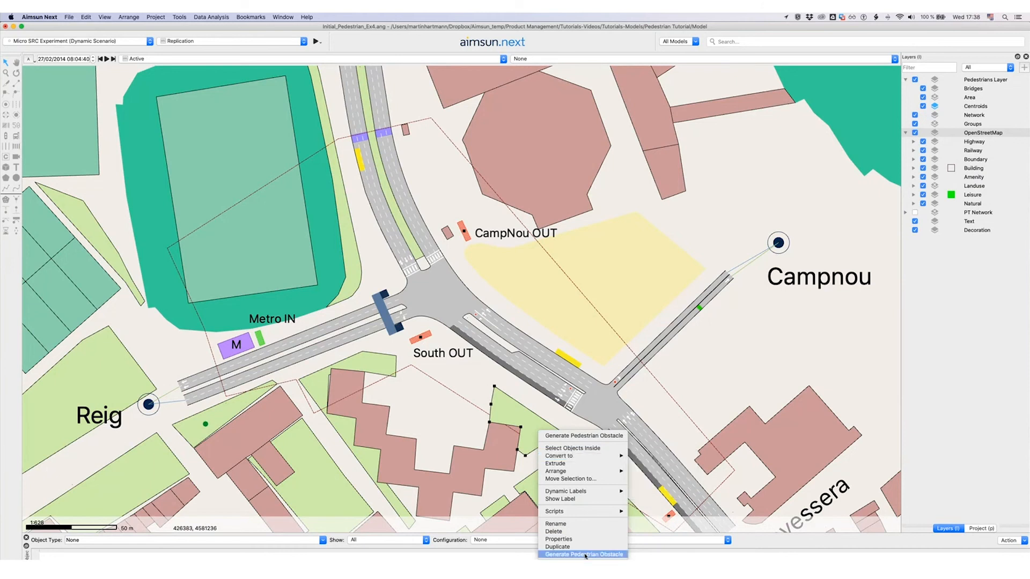
pyautogui.click(585, 555)
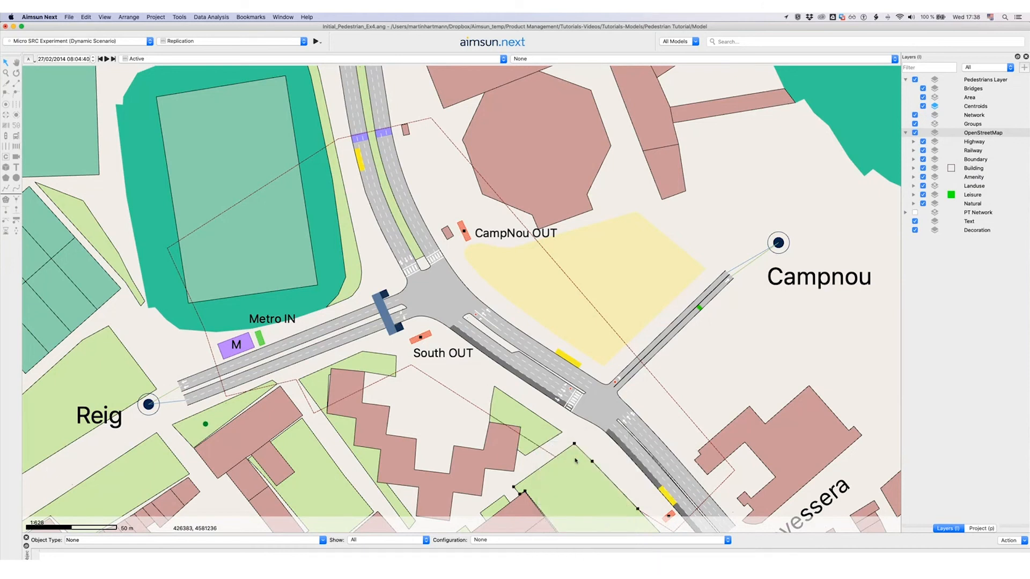
pyautogui.rightClick(586, 456)
pyautogui.click(589, 452)
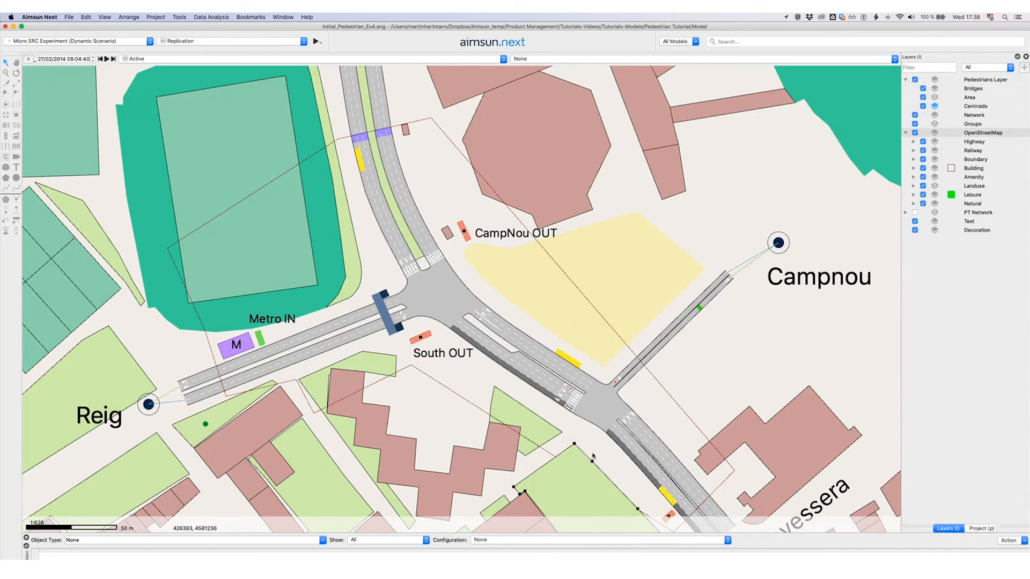
pyautogui.click(352, 275)
pyautogui.rightClick(353, 269)
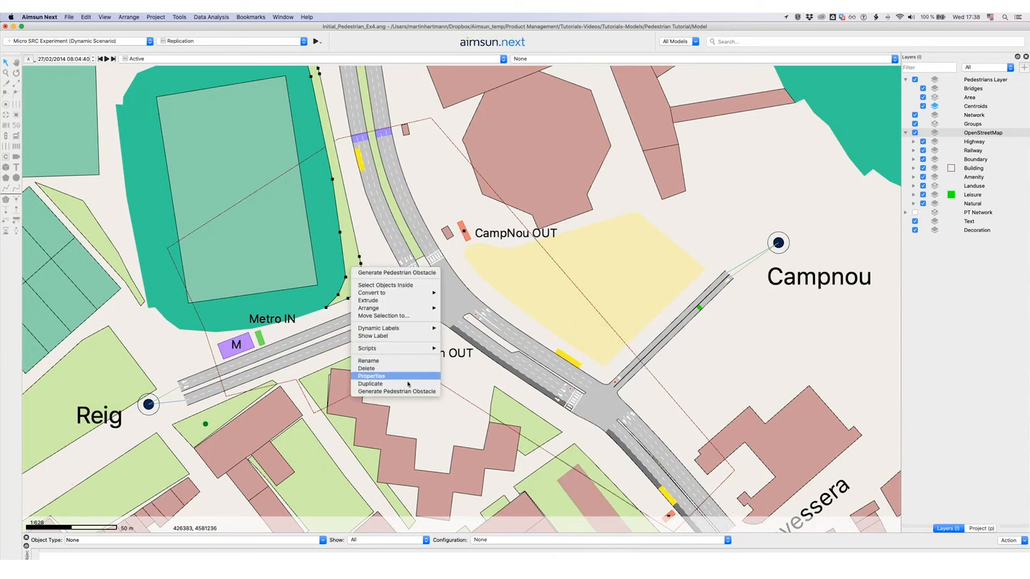
pyautogui.click(421, 391)
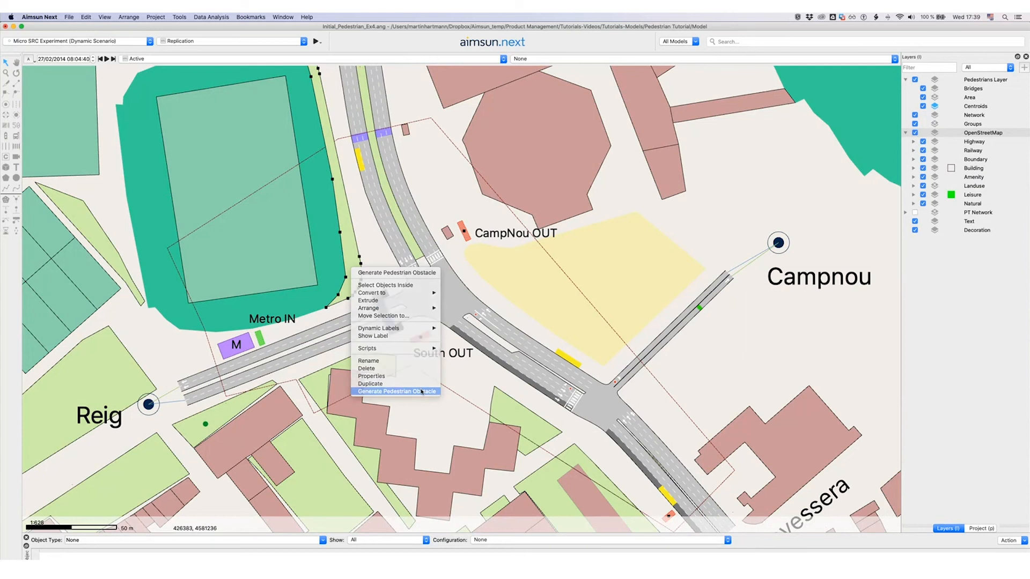
# Disable object editing on the OpenStreetMap layer and start the replication's animated simulation.
pyautogui.rightClick(991, 137)
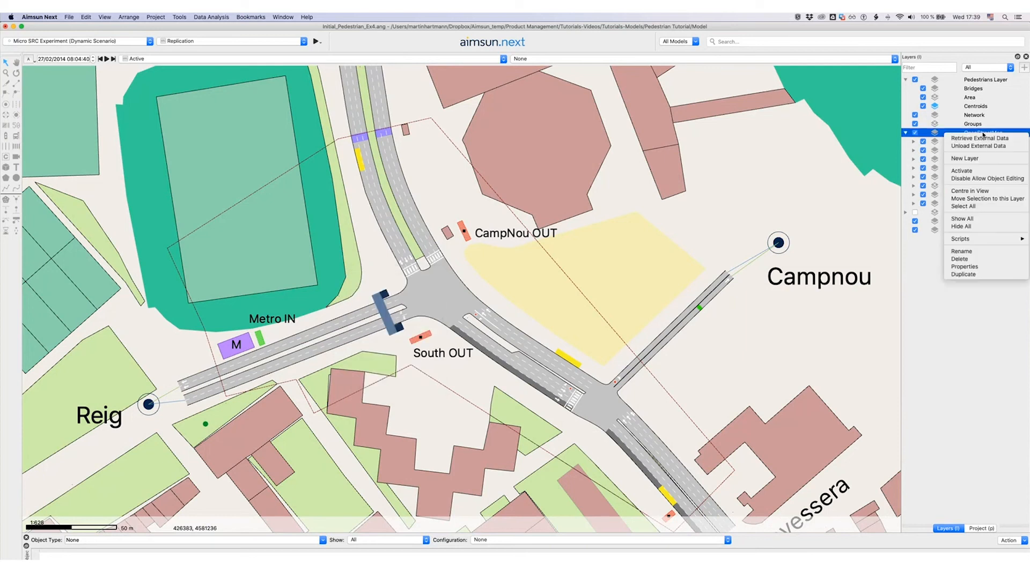
pyautogui.click(984, 179)
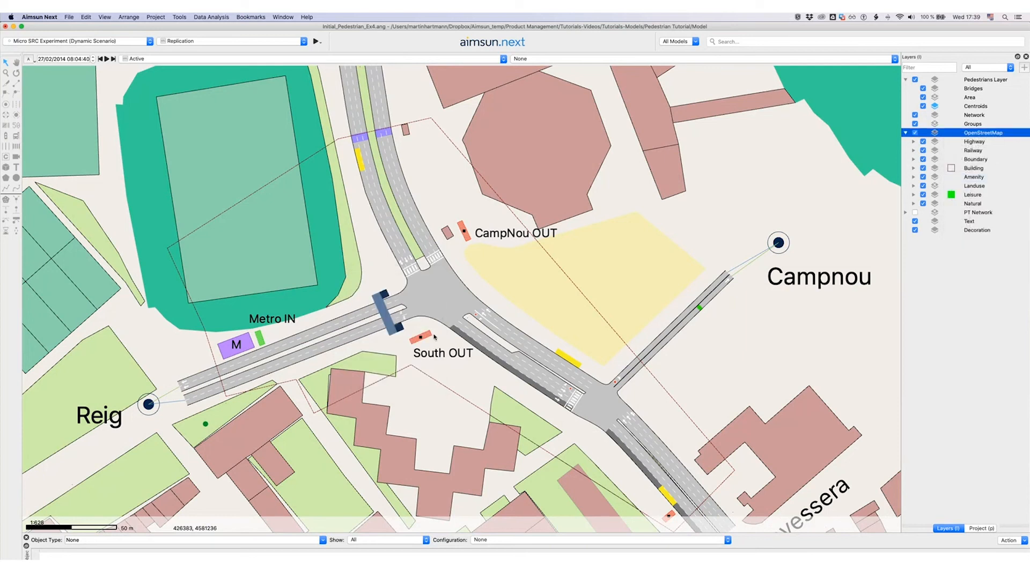
pyautogui.click(316, 42)
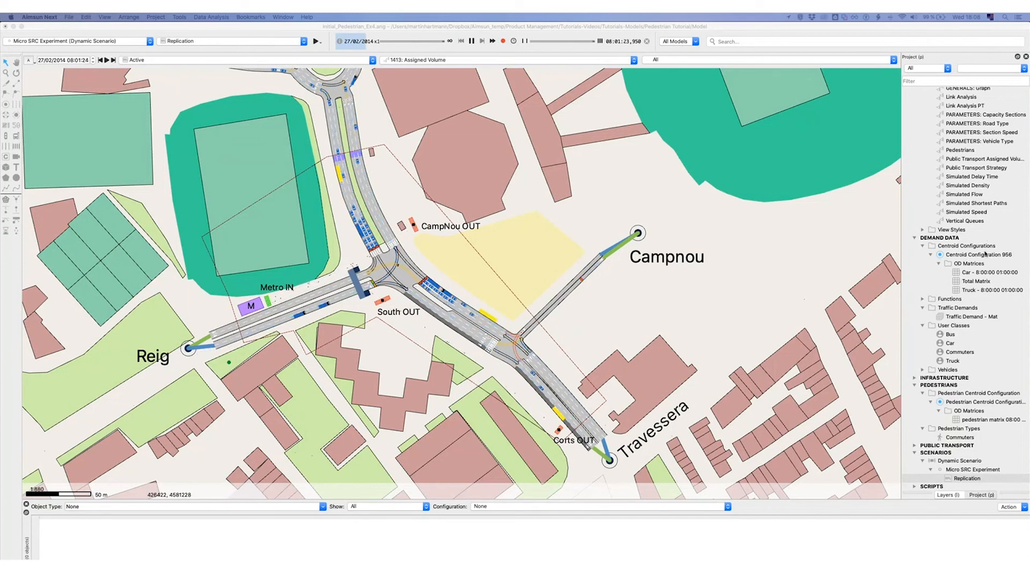
# List the model's objects of type Pedestrian Centroid in the object table to check their IDs.
pyautogui.scroll(3, 982, 257)
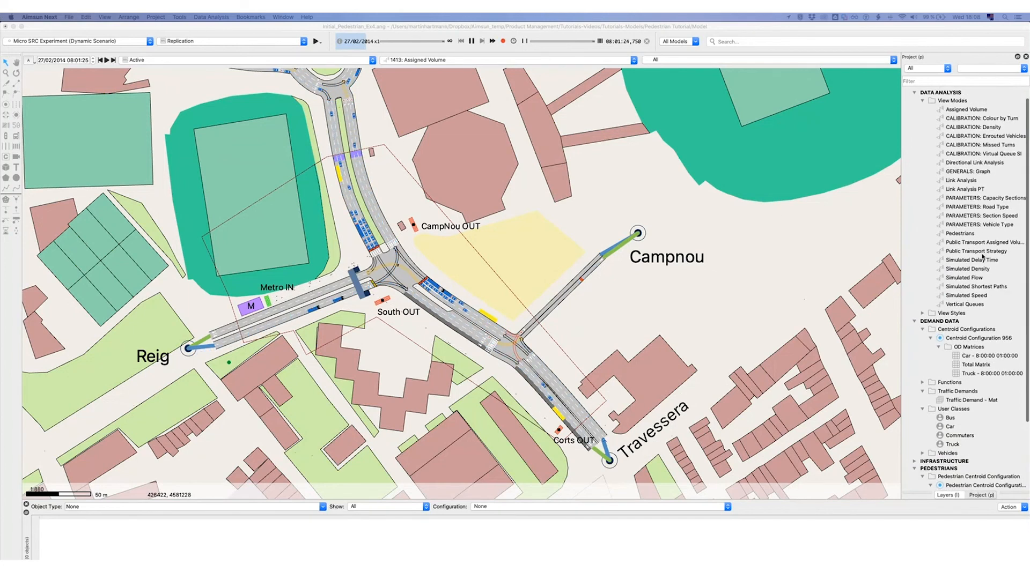
pyautogui.click(313, 508)
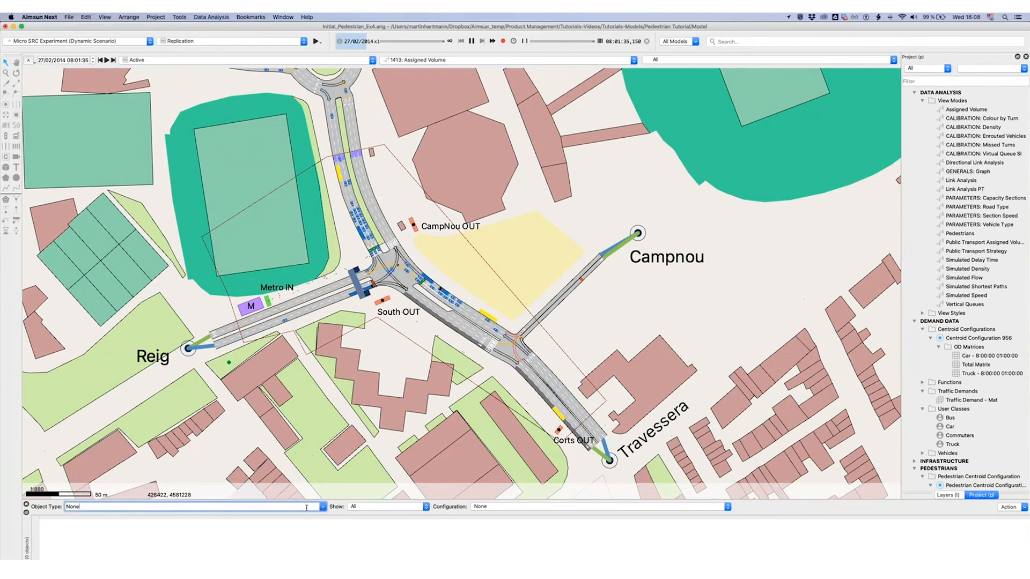
pyautogui.press('BackSpace')
pyautogui.press('BackSpace')
pyautogui.press('BackSpace')
pyautogui.press('BackSpace')
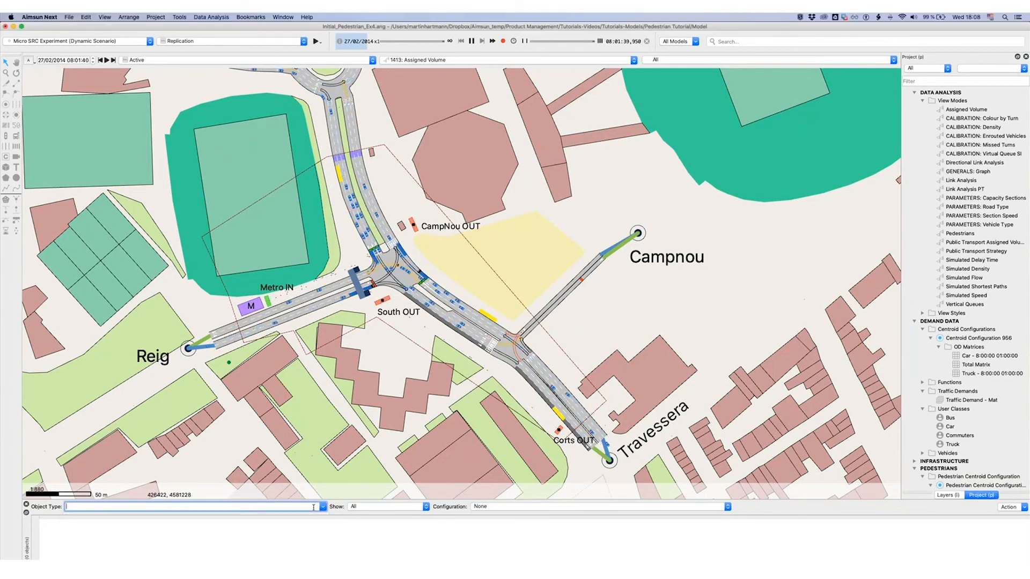
pyautogui.write('pede')
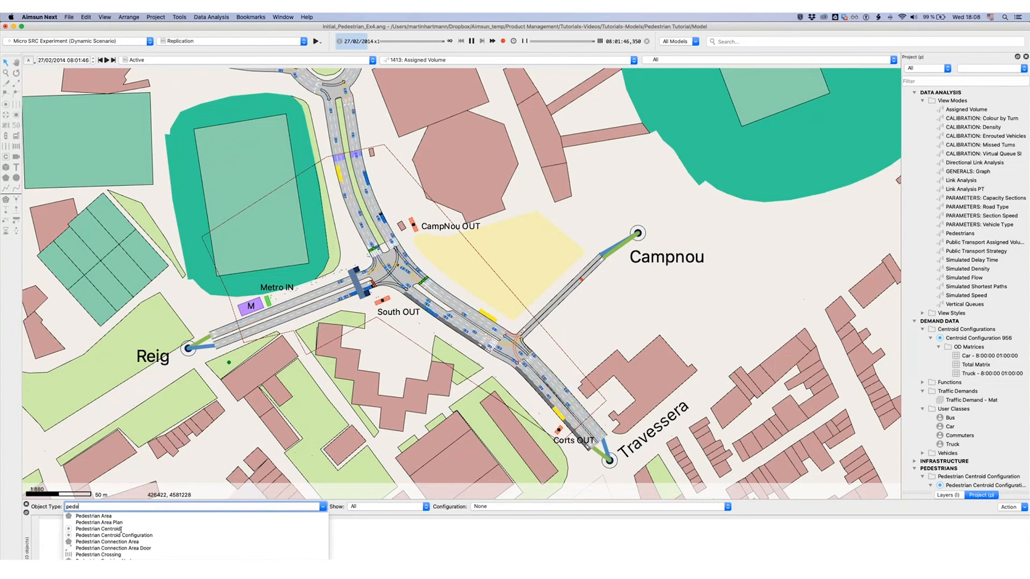
pyautogui.click(121, 529)
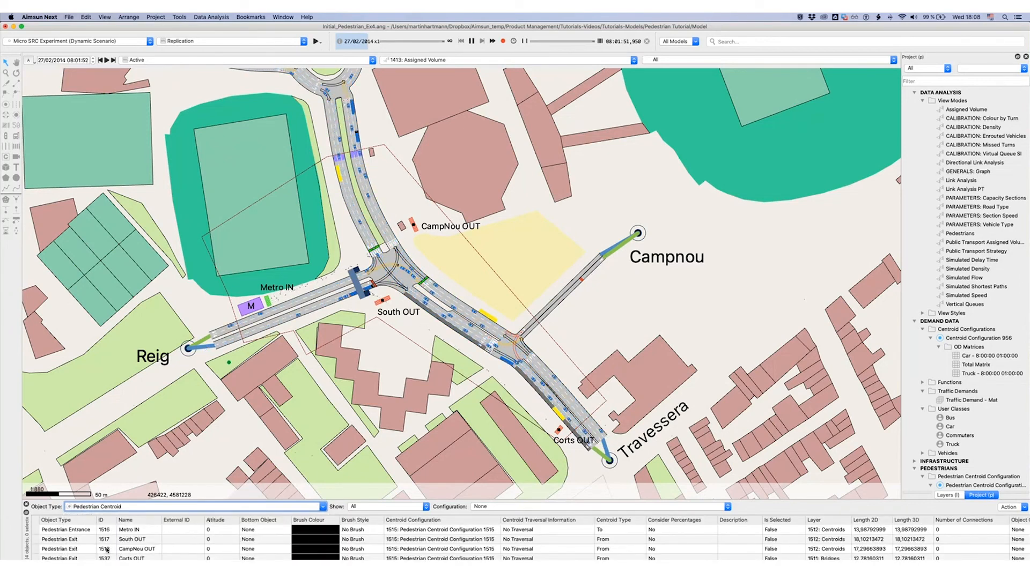
# Create a new view mode and name it Pedestrian Destinations.
pyautogui.scroll(2, 617, 343)
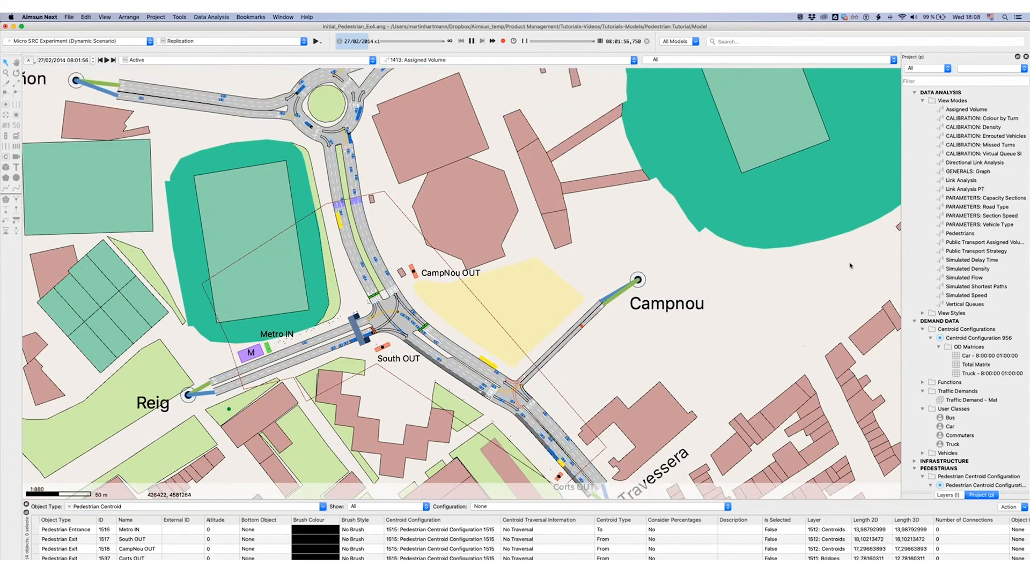
pyautogui.scroll(-1, 851, 264)
pyautogui.rightClick(955, 103)
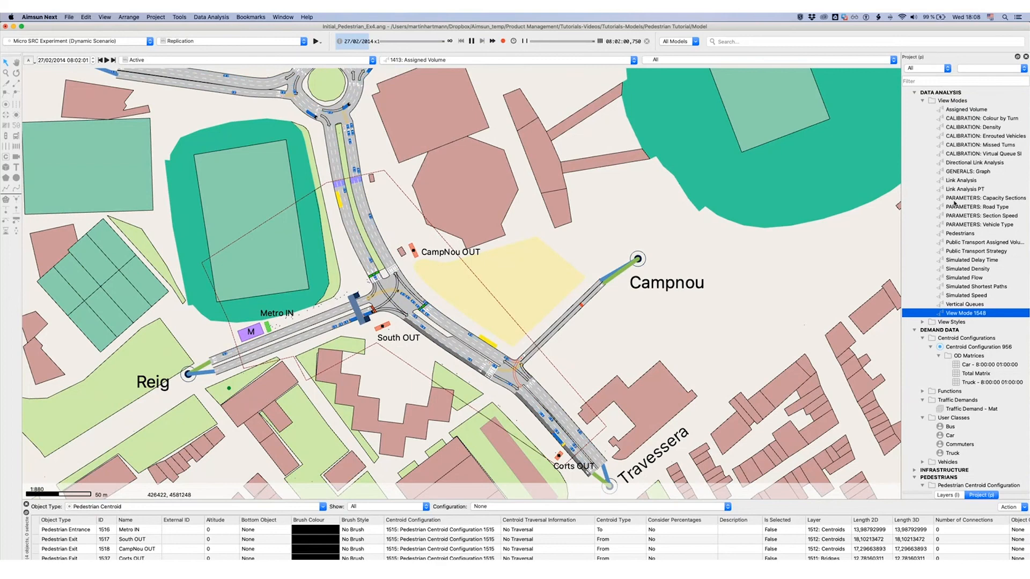
pyautogui.doubleClick(962, 313)
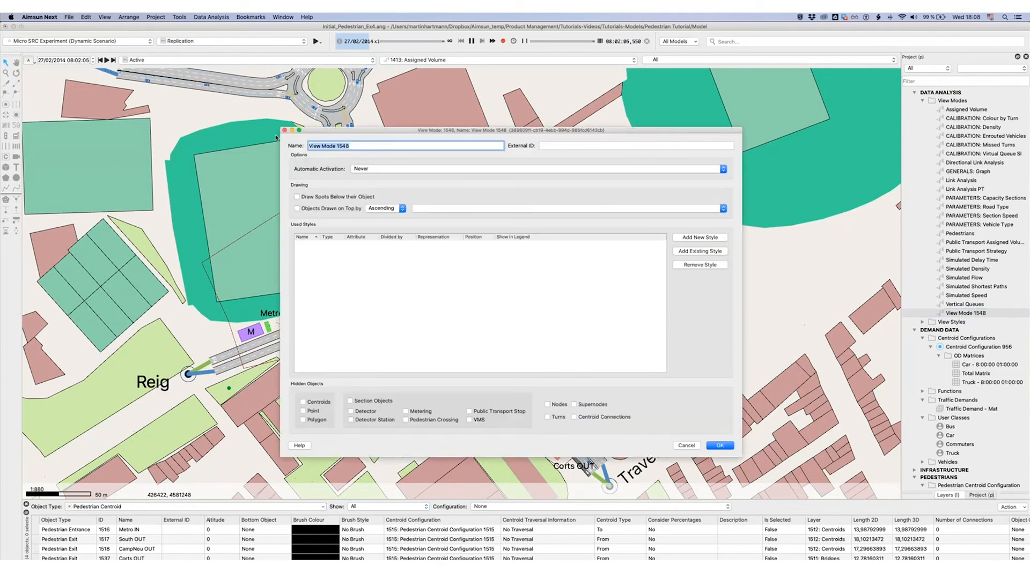
pyautogui.write('pedestrian Destinations')
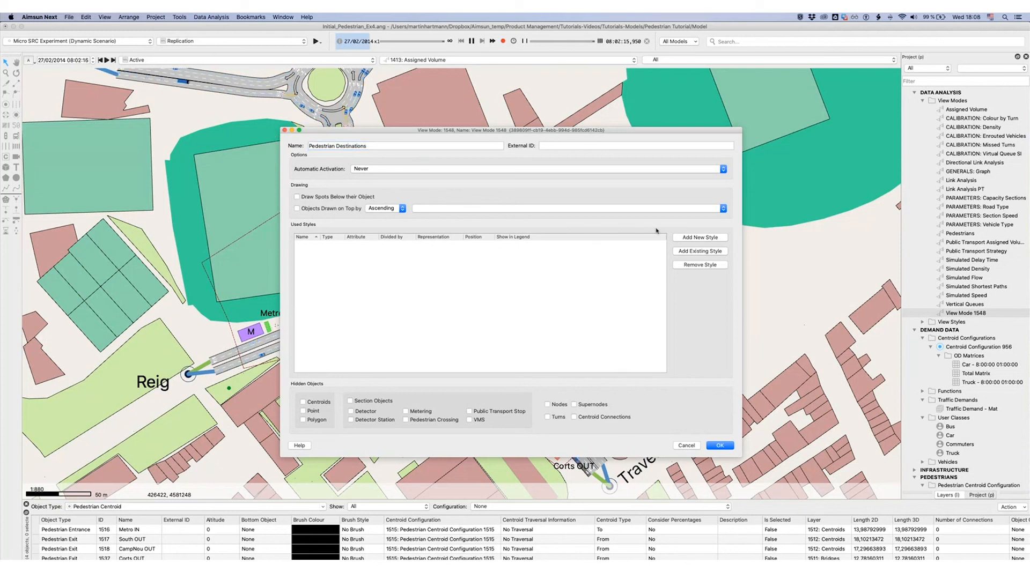
# Add a new style to the Pedestrian Destinations view mode and name it View Mode 1548 - Destination.
pyautogui.click(703, 239)
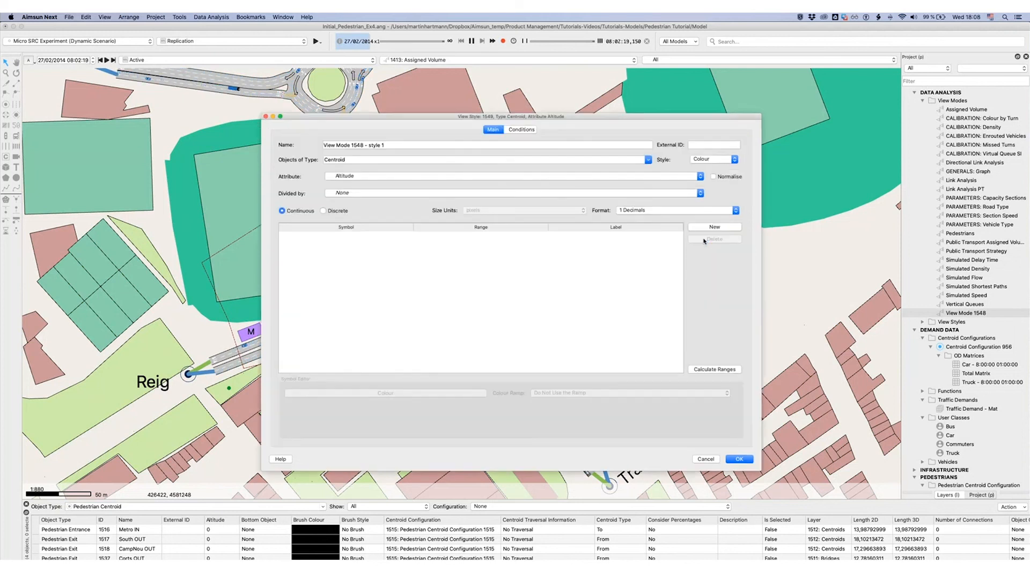
pyautogui.moveTo(369, 145); pyautogui.dragTo(435, 144)
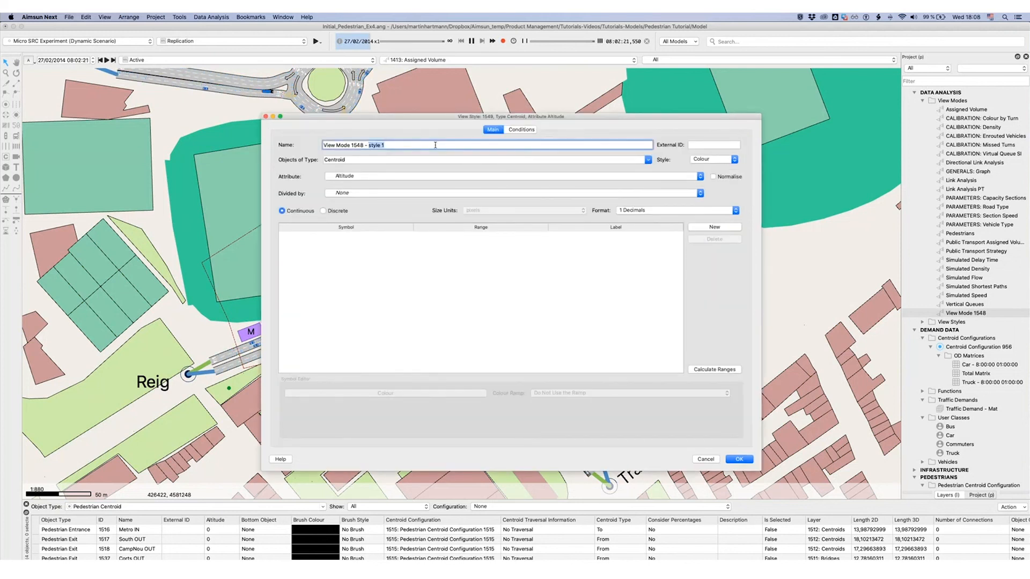
pyautogui.write('Destination')
# Apply the Destination style to objects of type Pedestrian Simulator Agent, using the Destination attribute.
pyautogui.click(647, 159)
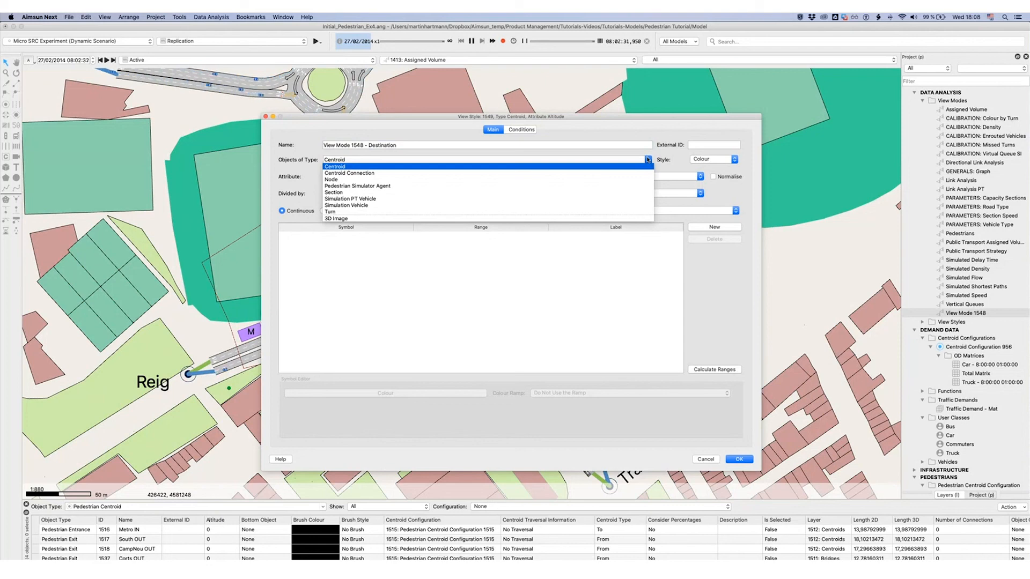
pyautogui.click(624, 187)
pyautogui.click(699, 177)
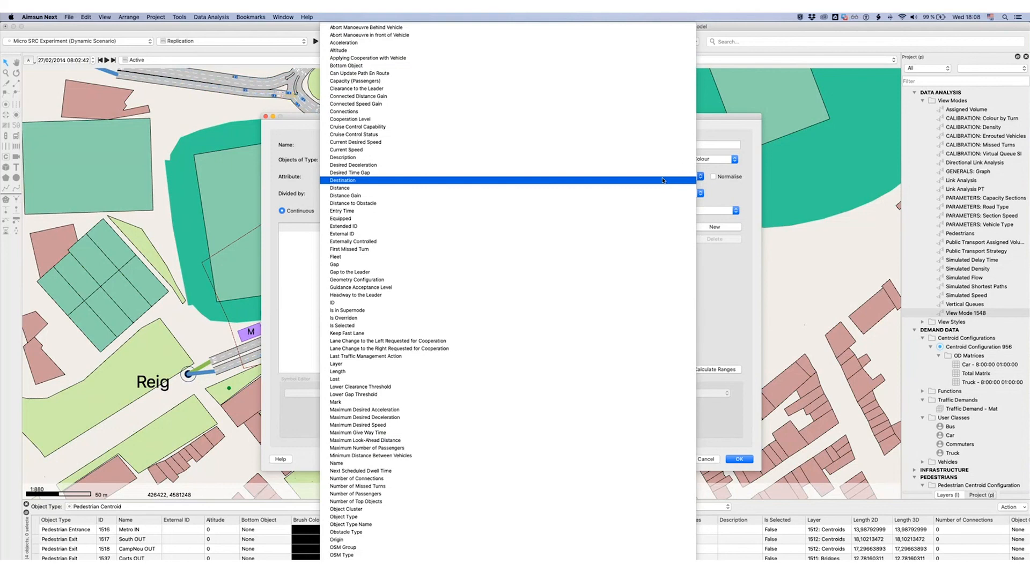
pyautogui.click(663, 181)
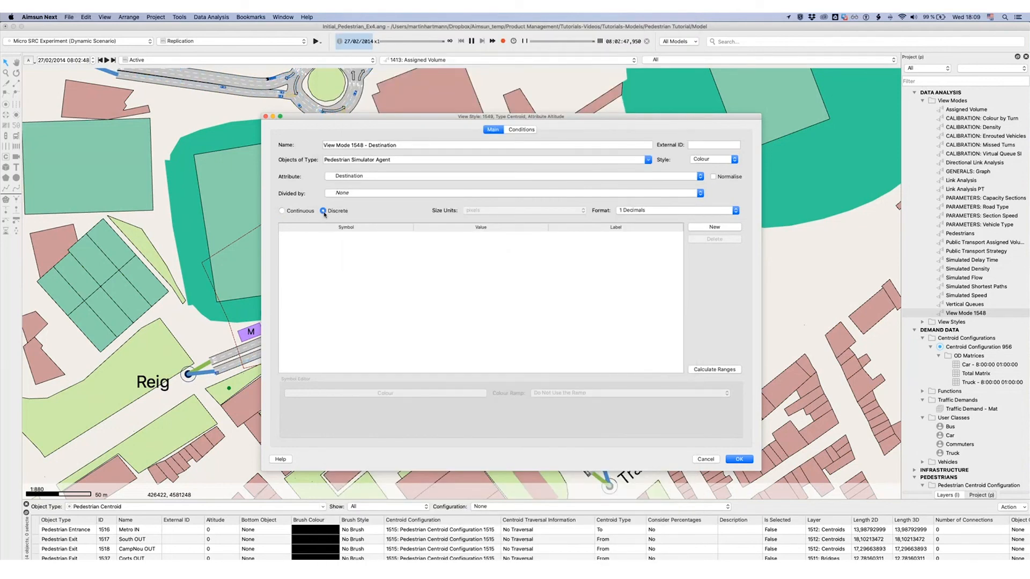
# Add three discrete entries to the Destination style with the pedestrian exit IDs 1517, 1518 and 1537 as values.
pyautogui.click(714, 231)
pyautogui.doubleClick(468, 237)
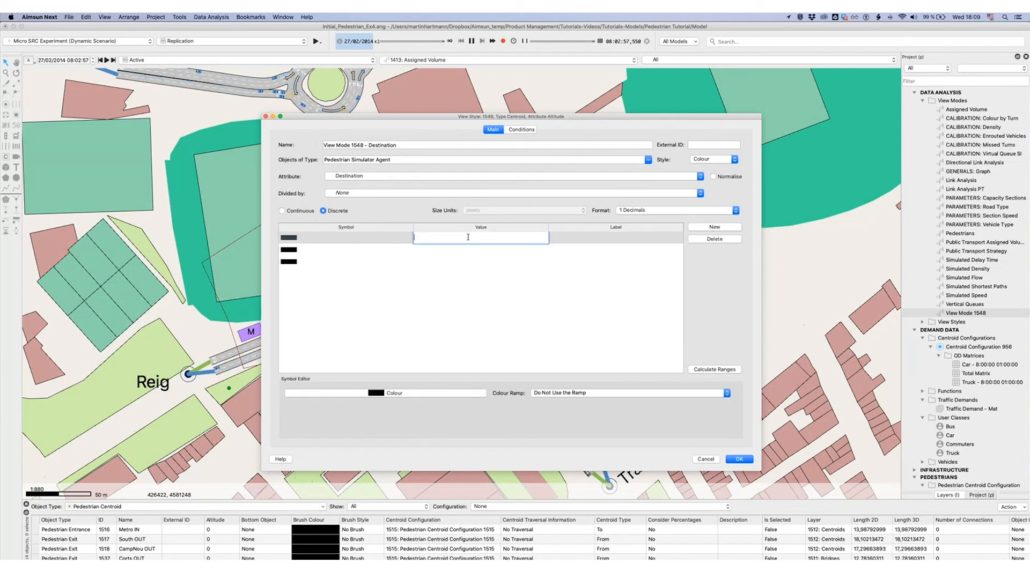
pyautogui.write('1517')
pyautogui.doubleClick(486, 249)
pyautogui.write('1')
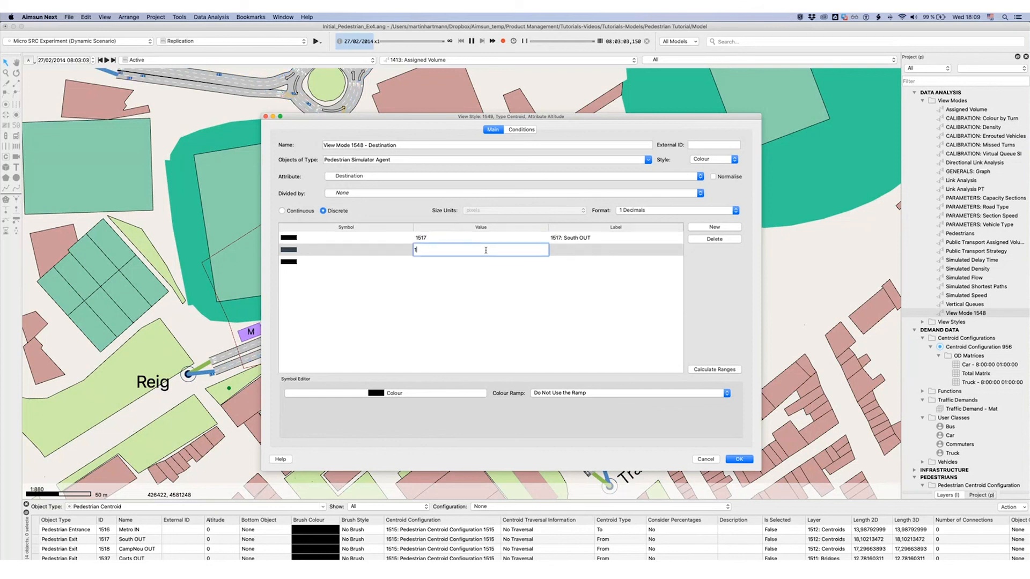
pyautogui.write('518')
pyautogui.doubleClick(486, 261)
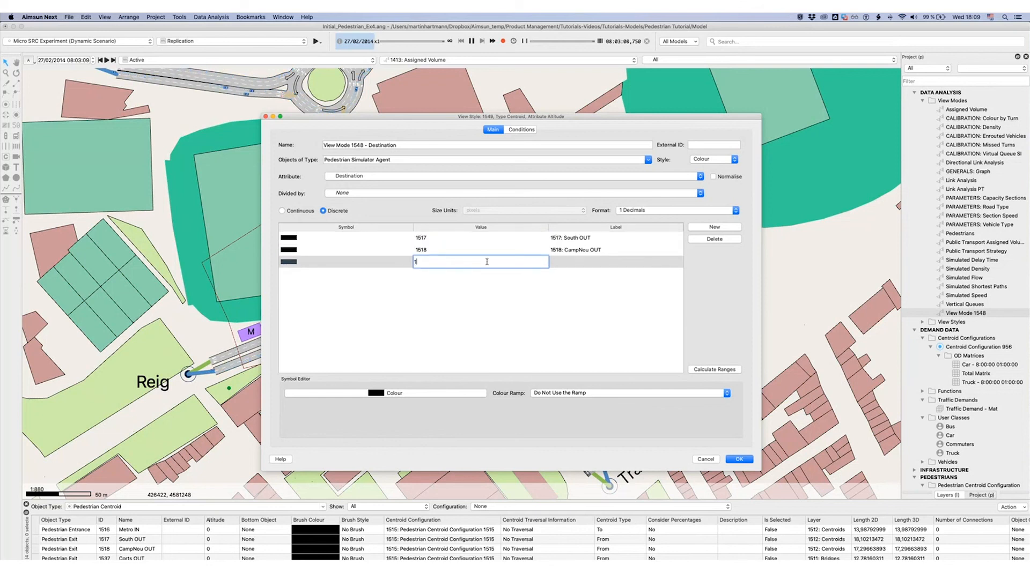
pyautogui.press('Return')
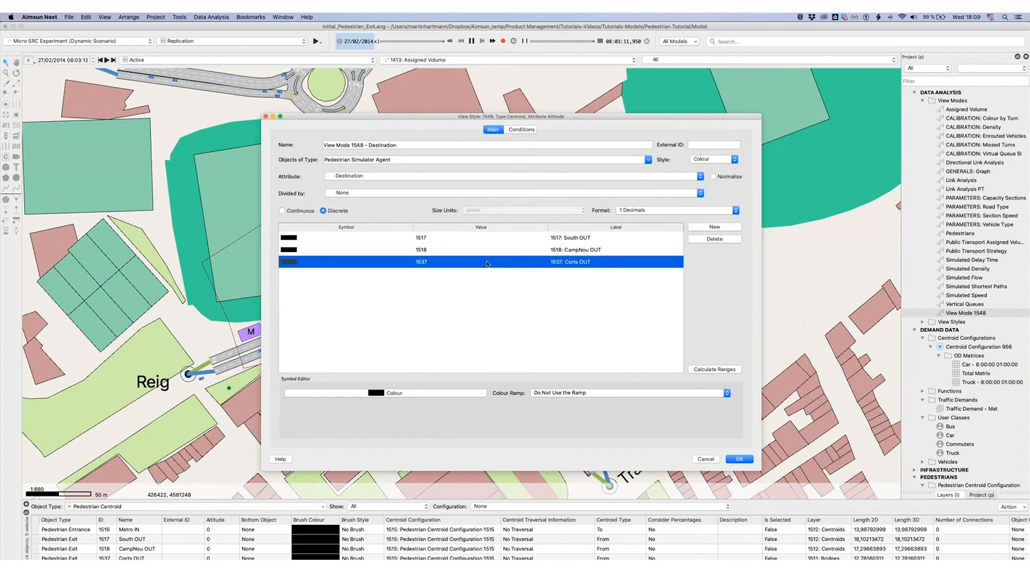
# Apply the green-to-red colour ramp to the three destination entries and save the style and the view mode.
pyautogui.click(562, 398)
pyautogui.click(563, 408)
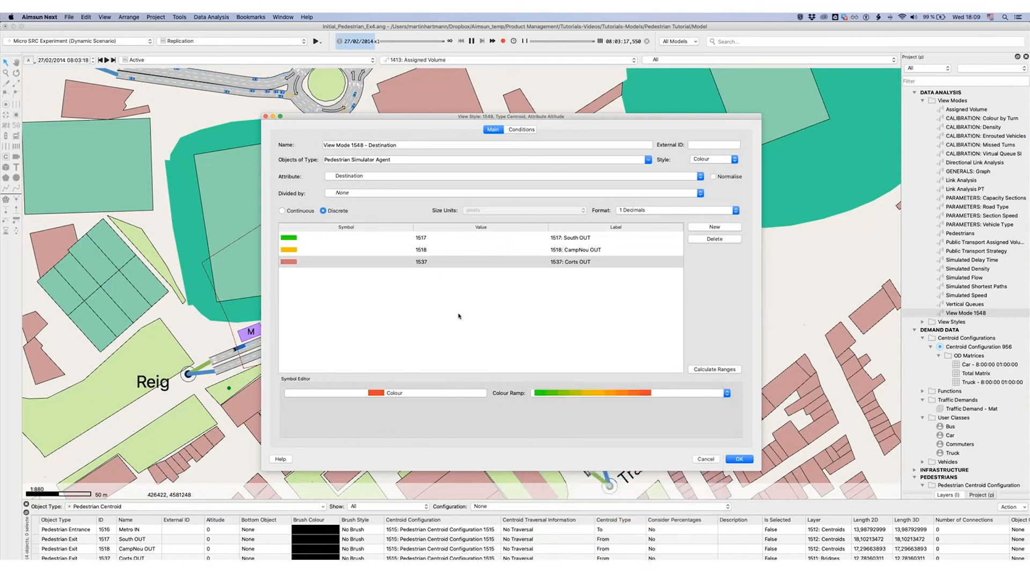
pyautogui.click(738, 460)
pyautogui.click(719, 444)
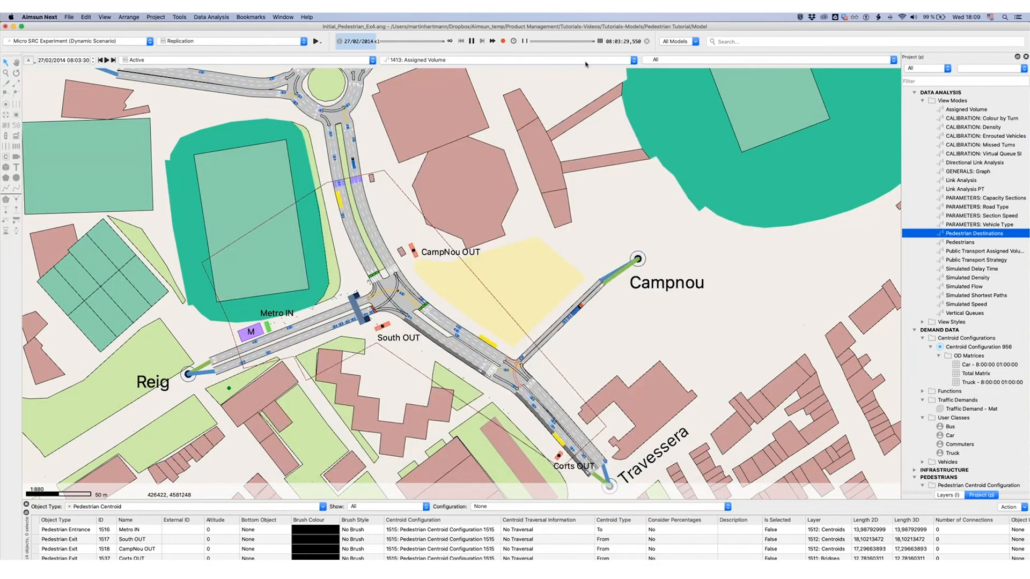
# Switch the map display to the Pedestrian Destinations view mode.
pyautogui.click(586, 60)
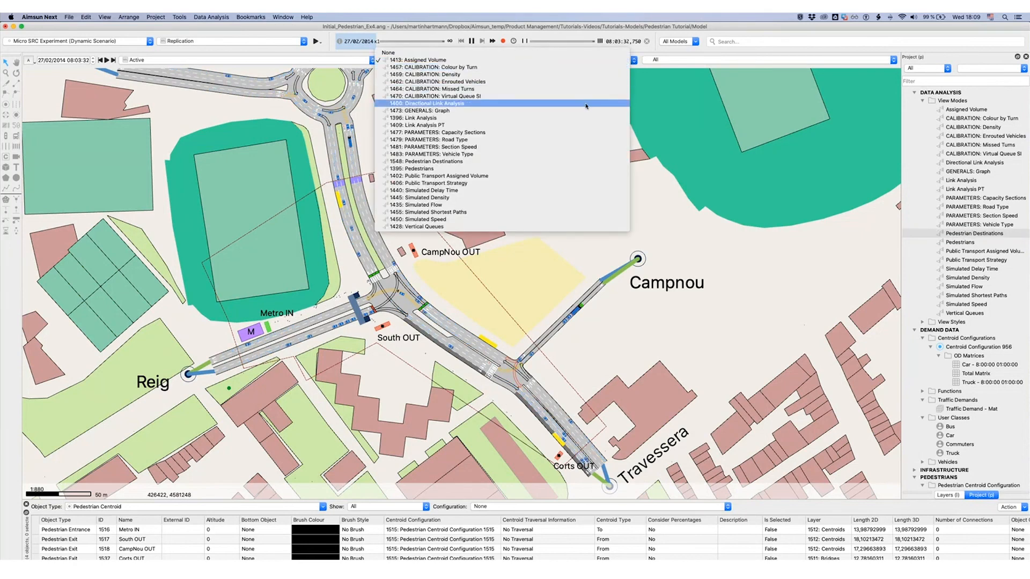
pyautogui.click(585, 161)
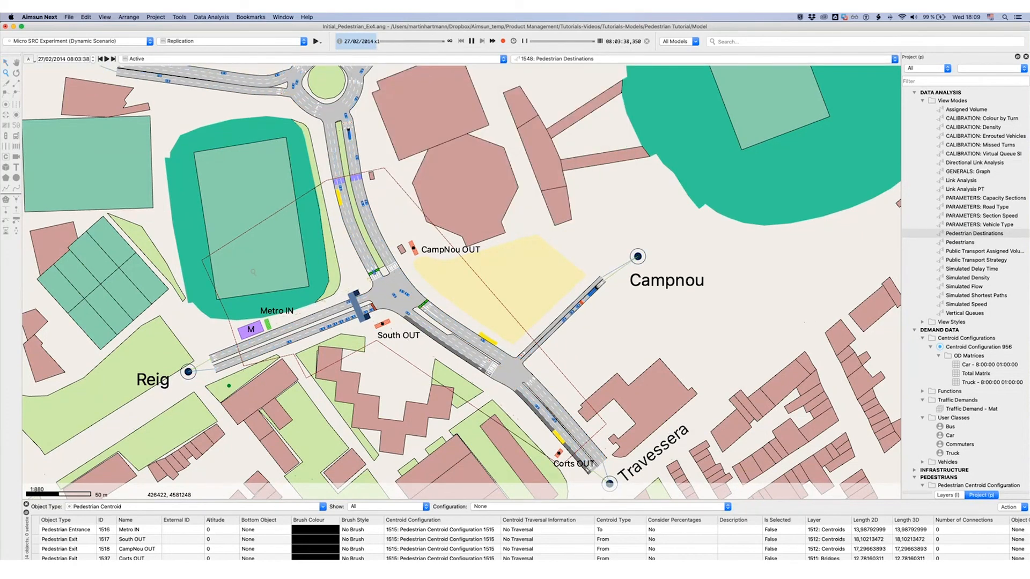
# Examine the pedestrians' destination colours in the running simulation around the footbridge, the crossings and the pedestrian exits.
pyautogui.click(353, 304)
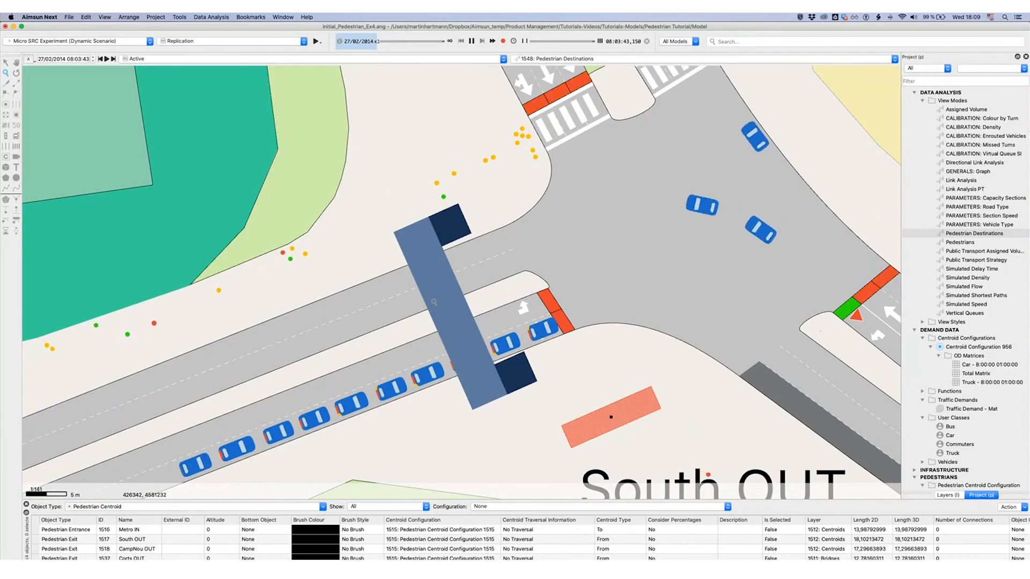
pyautogui.scroll(2, 434, 302)
pyautogui.keyDown('shift'); pyautogui.click(394, 218); pyautogui.keyUp('shift')
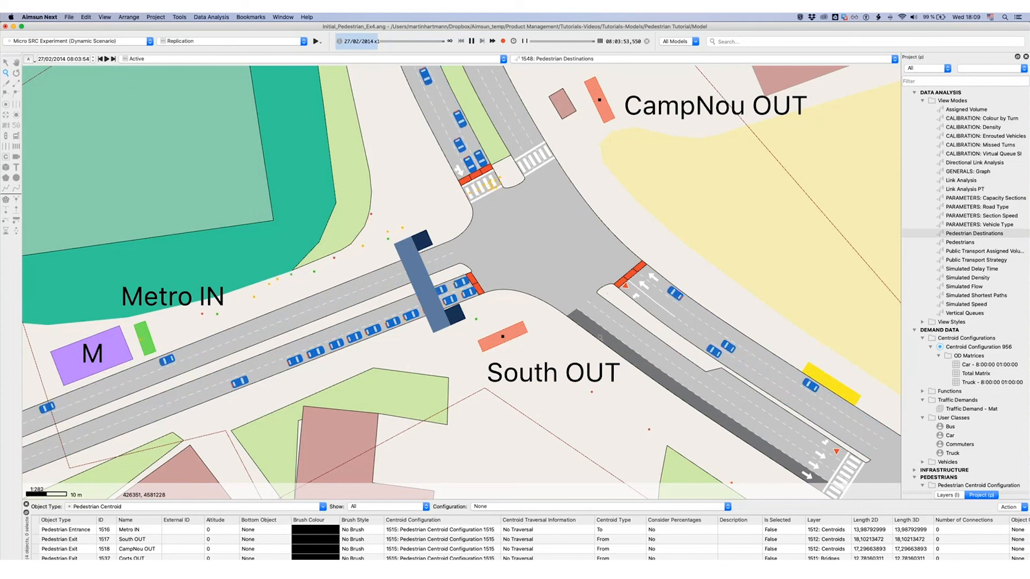
pyautogui.keyDown('shift'); pyautogui.click(599, 338); pyautogui.keyUp('shift')
pyautogui.scroll(-4, 604, 338)
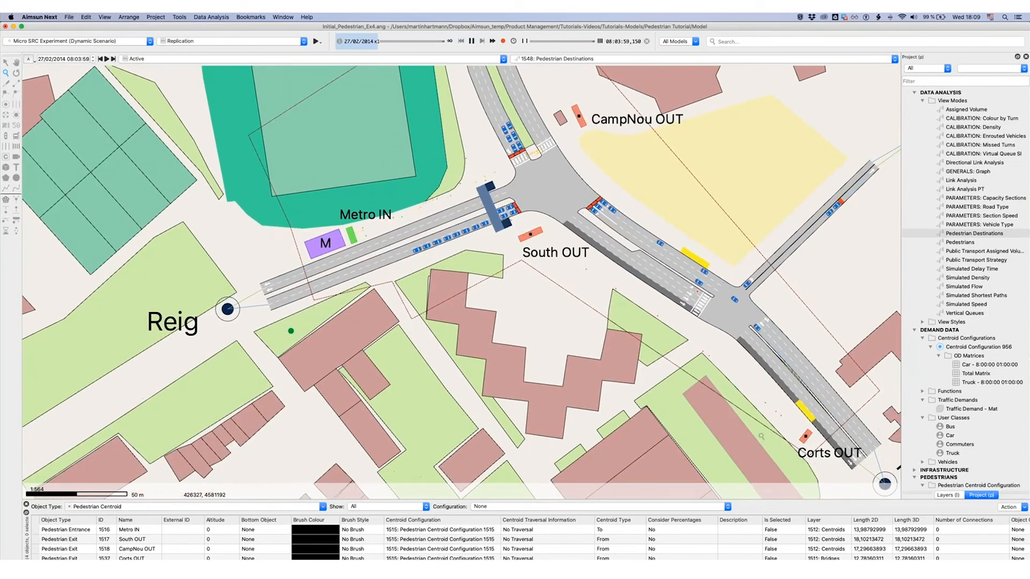
pyautogui.scroll(3, 761, 435)
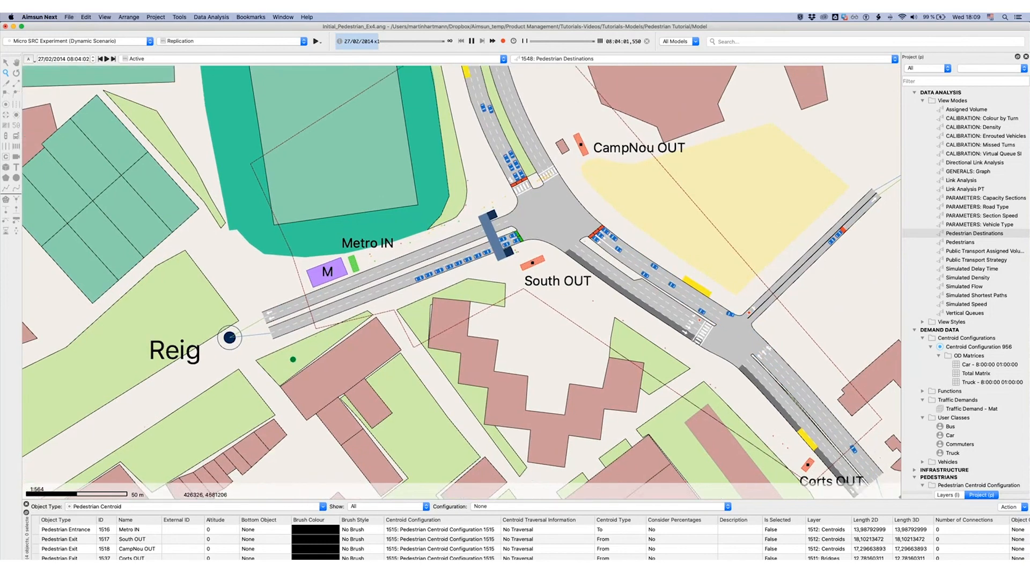
pyautogui.scroll(5, 557, 247)
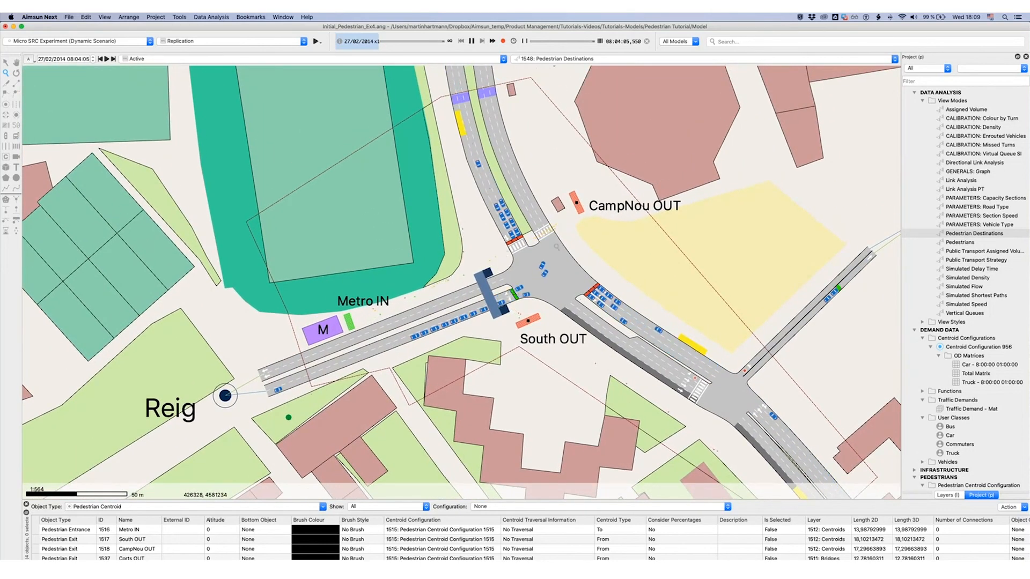
pyautogui.scroll(-5, 557, 247)
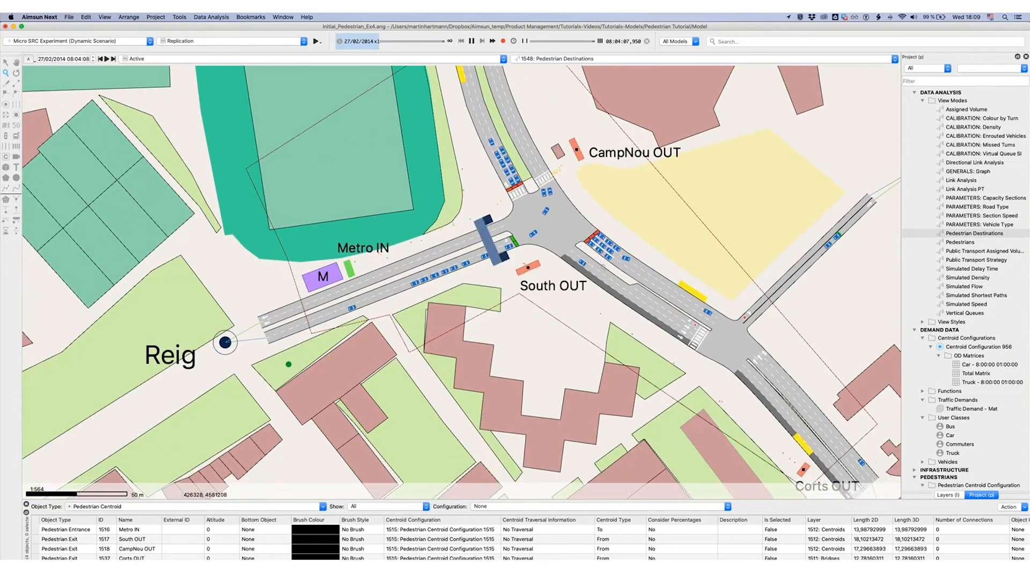
pyautogui.scroll(-2, 557, 247)
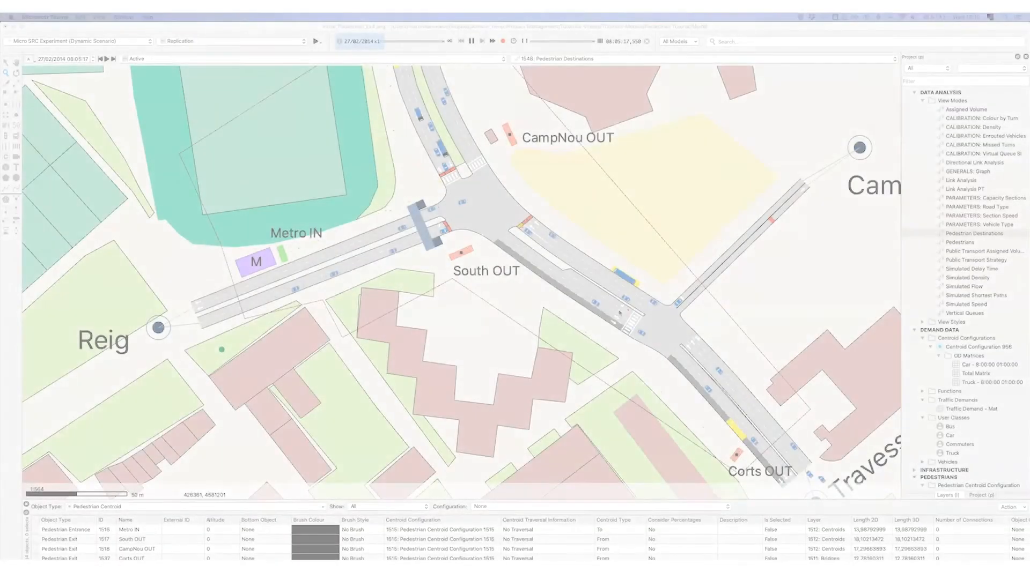
pyautogui.hscroll(2, 619, 313)
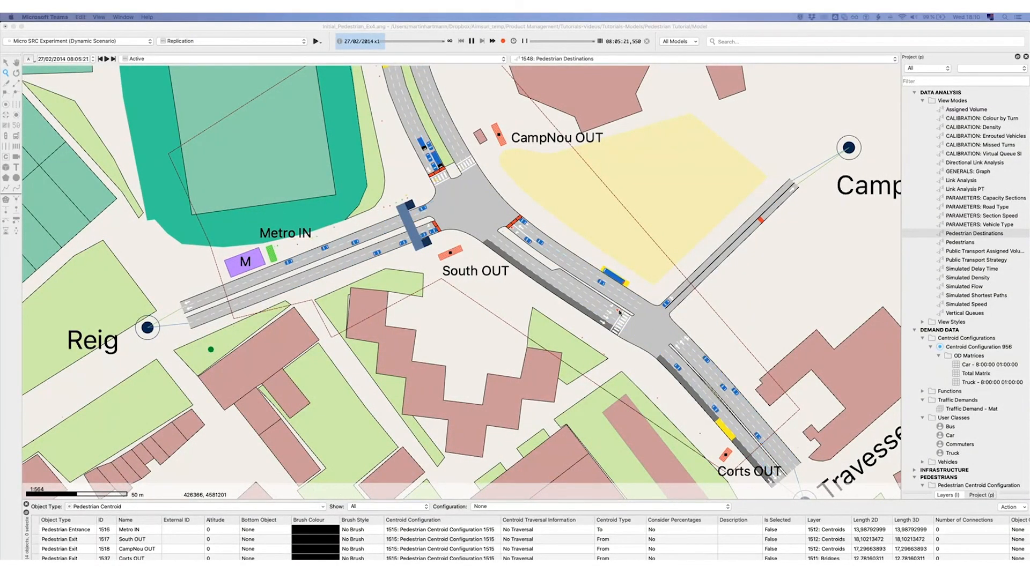